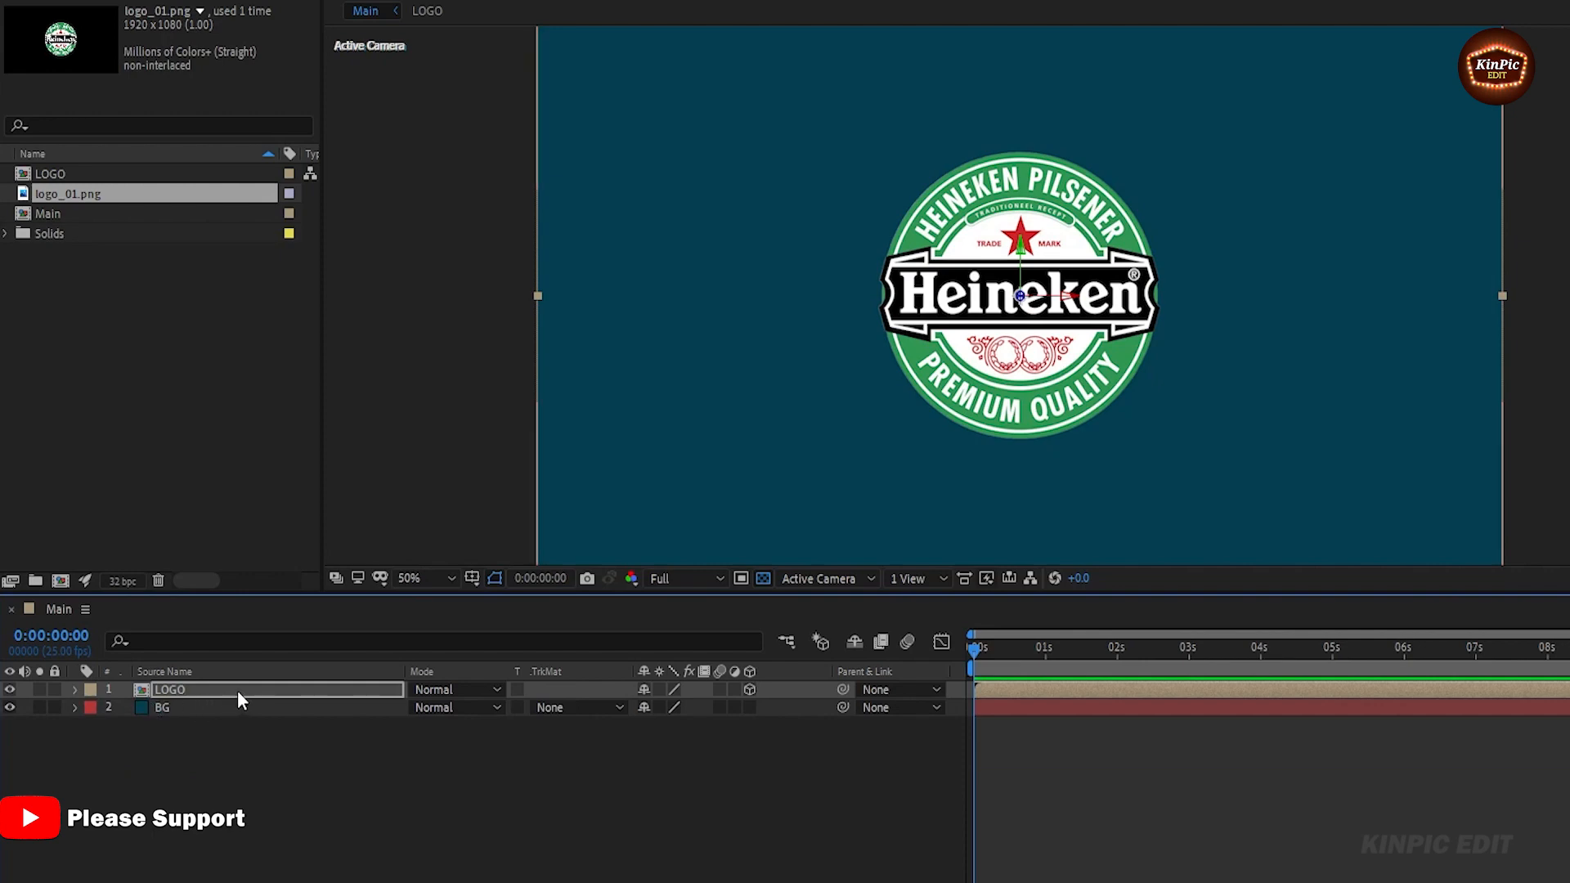
Duplicate the LOGO layer and turn off the visibility of the upper copy.
key("ctrl+d")
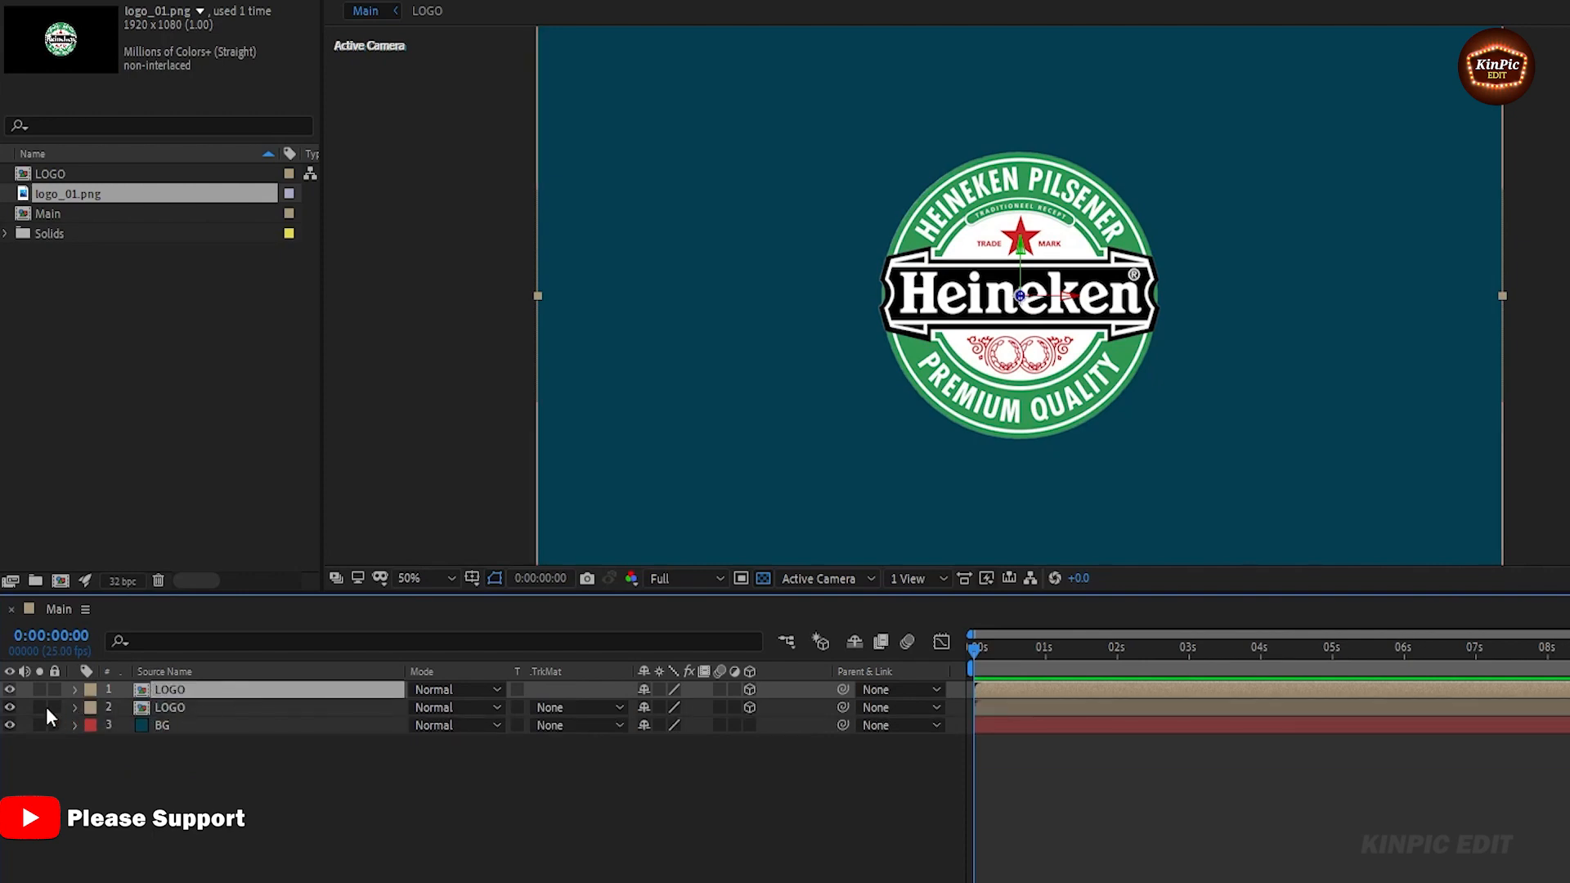
left_click(9, 690)
Apply the Brightness & Contrast effect to the lower LOGO layer and set its Brightness to -150.
left_click(198, 708)
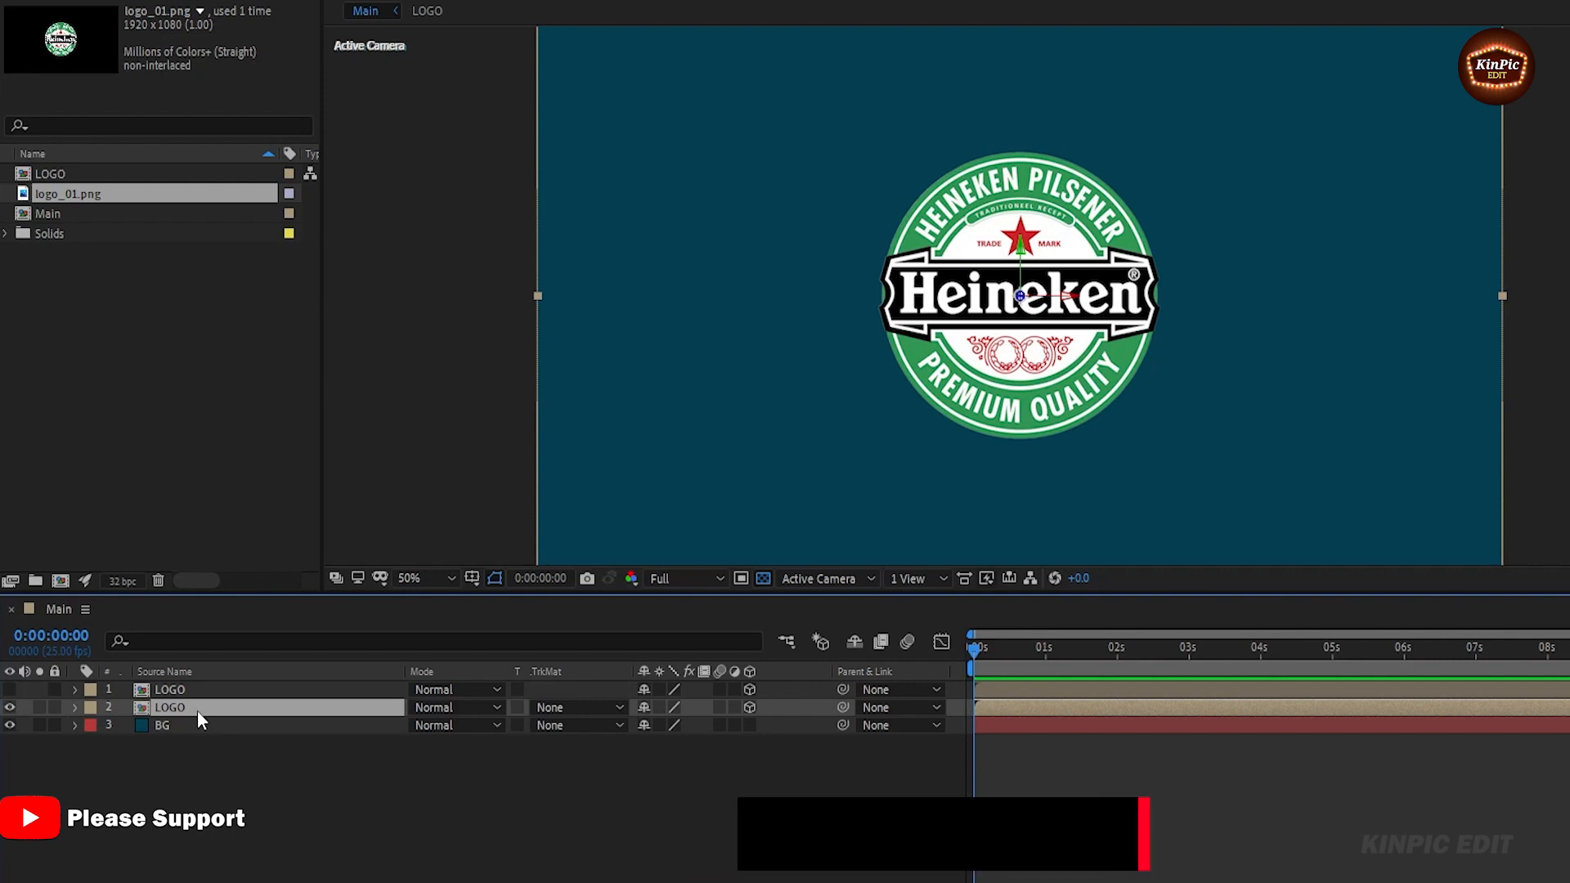
right_click(197, 709)
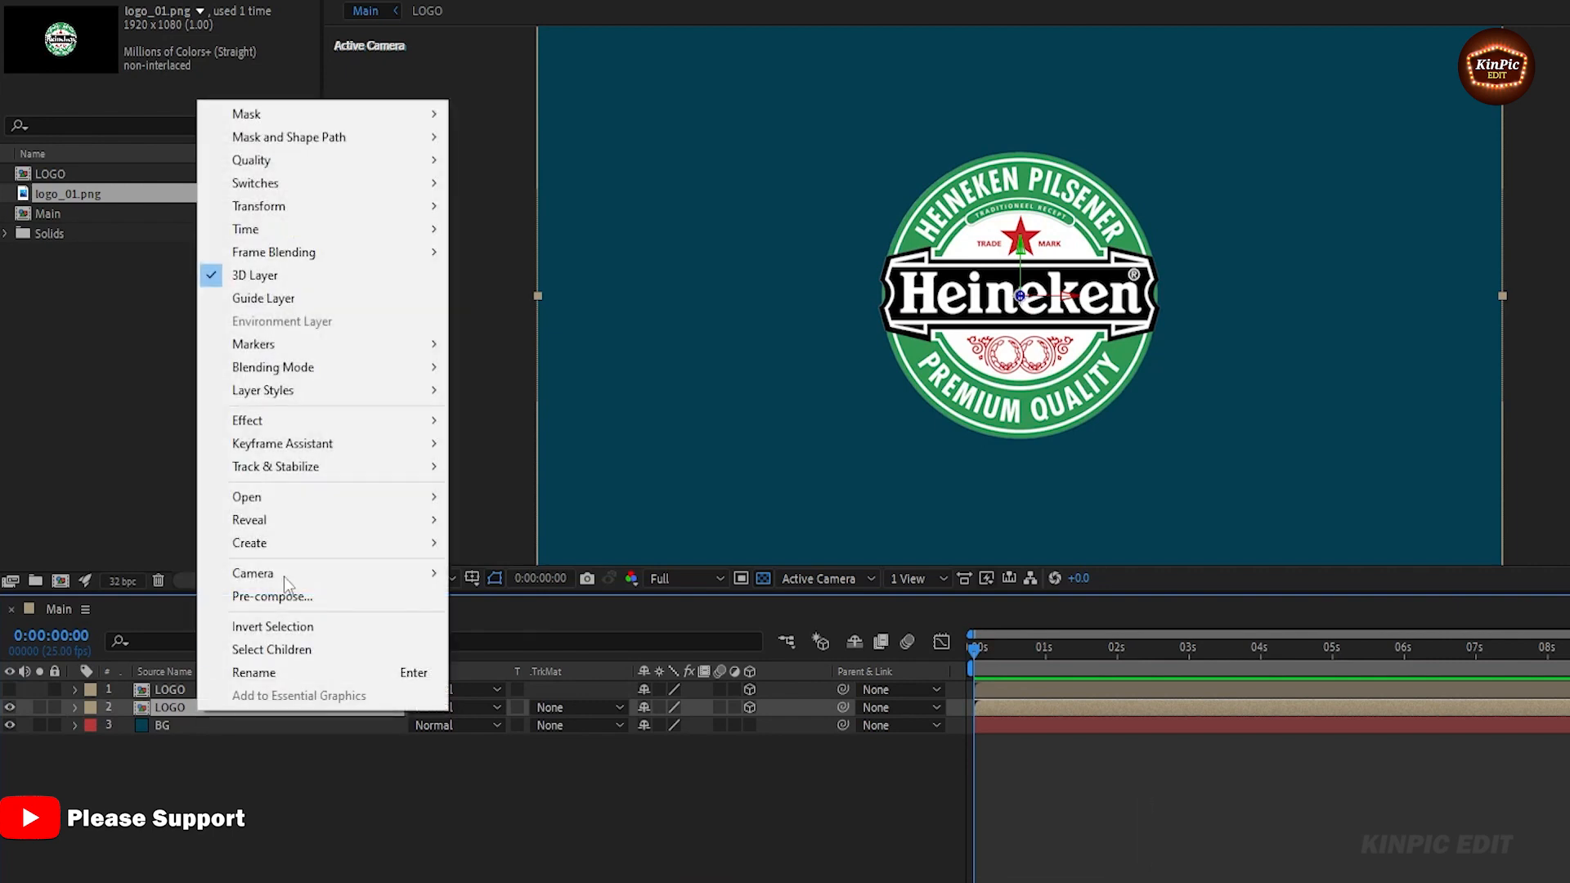
mouse_move(285, 418)
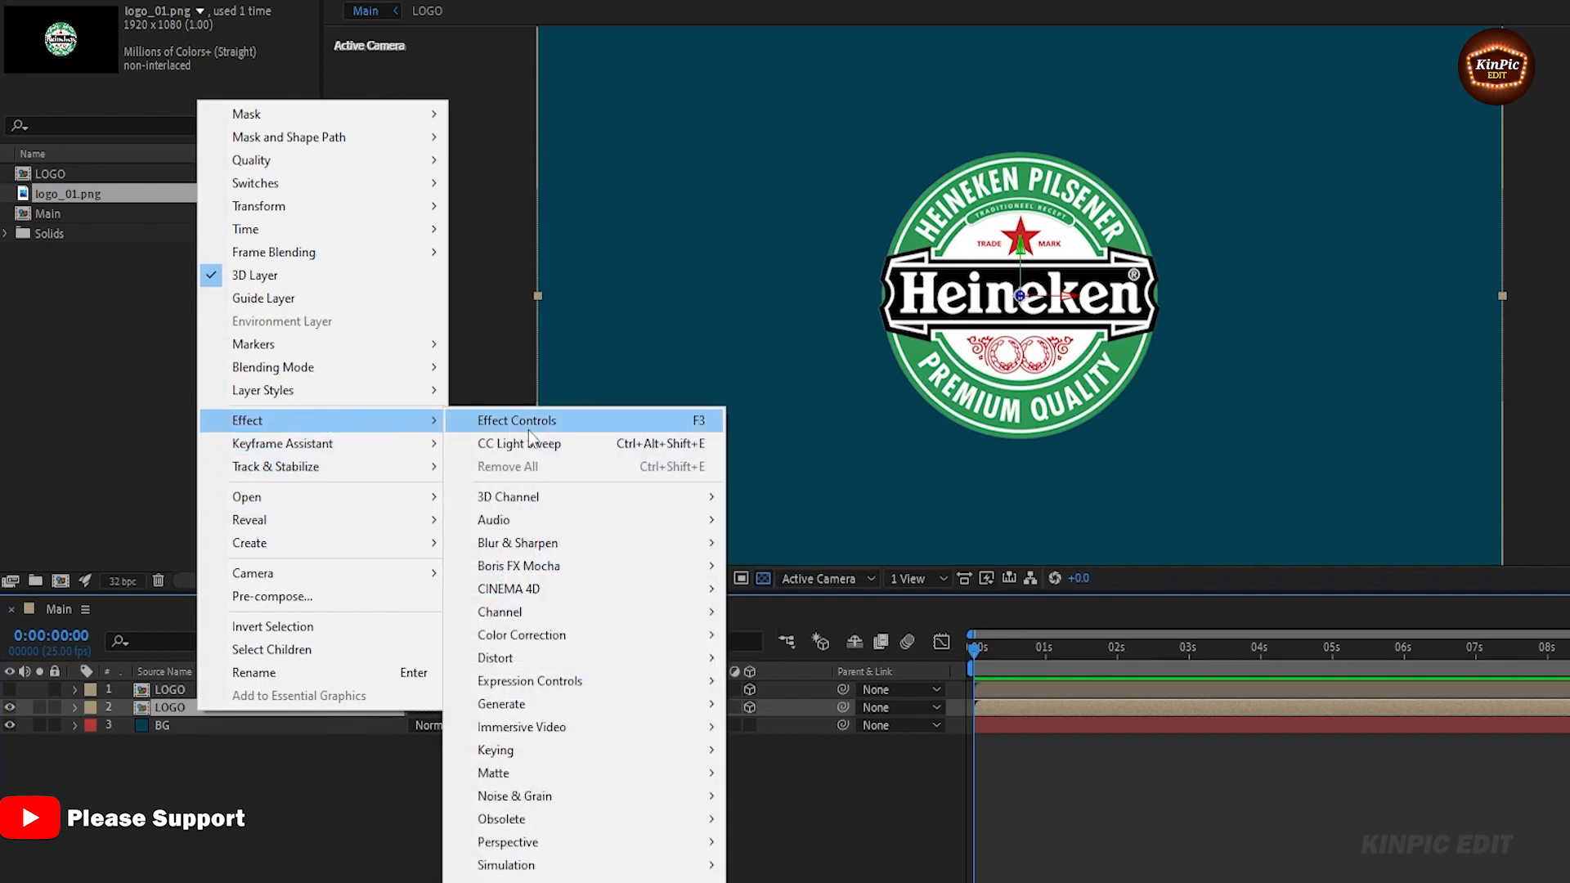
mouse_move(523, 634)
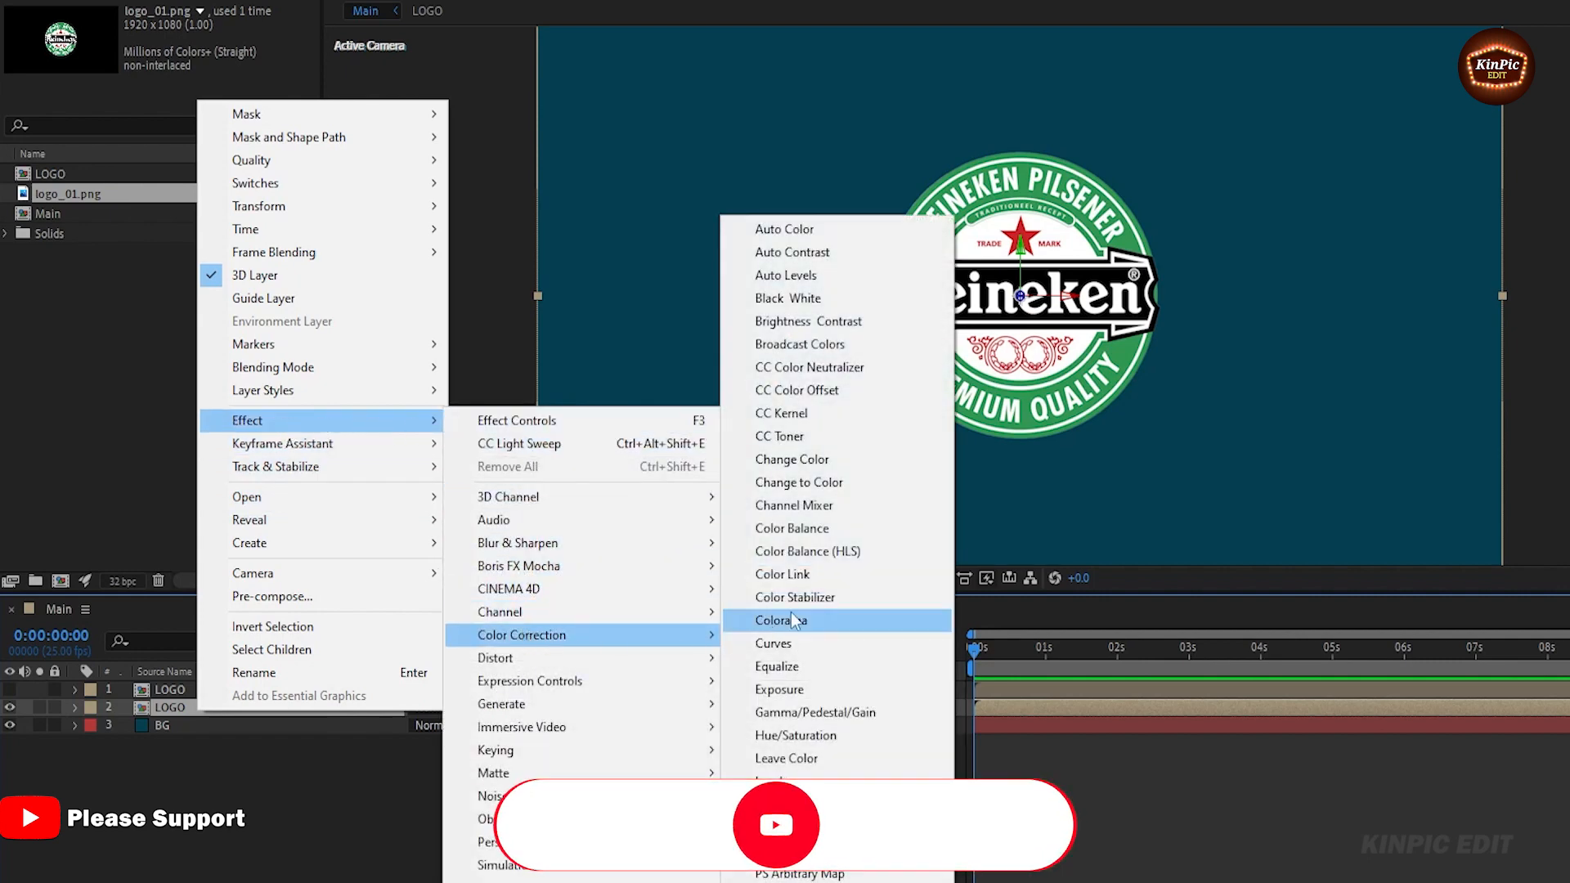
left_click(909, 326)
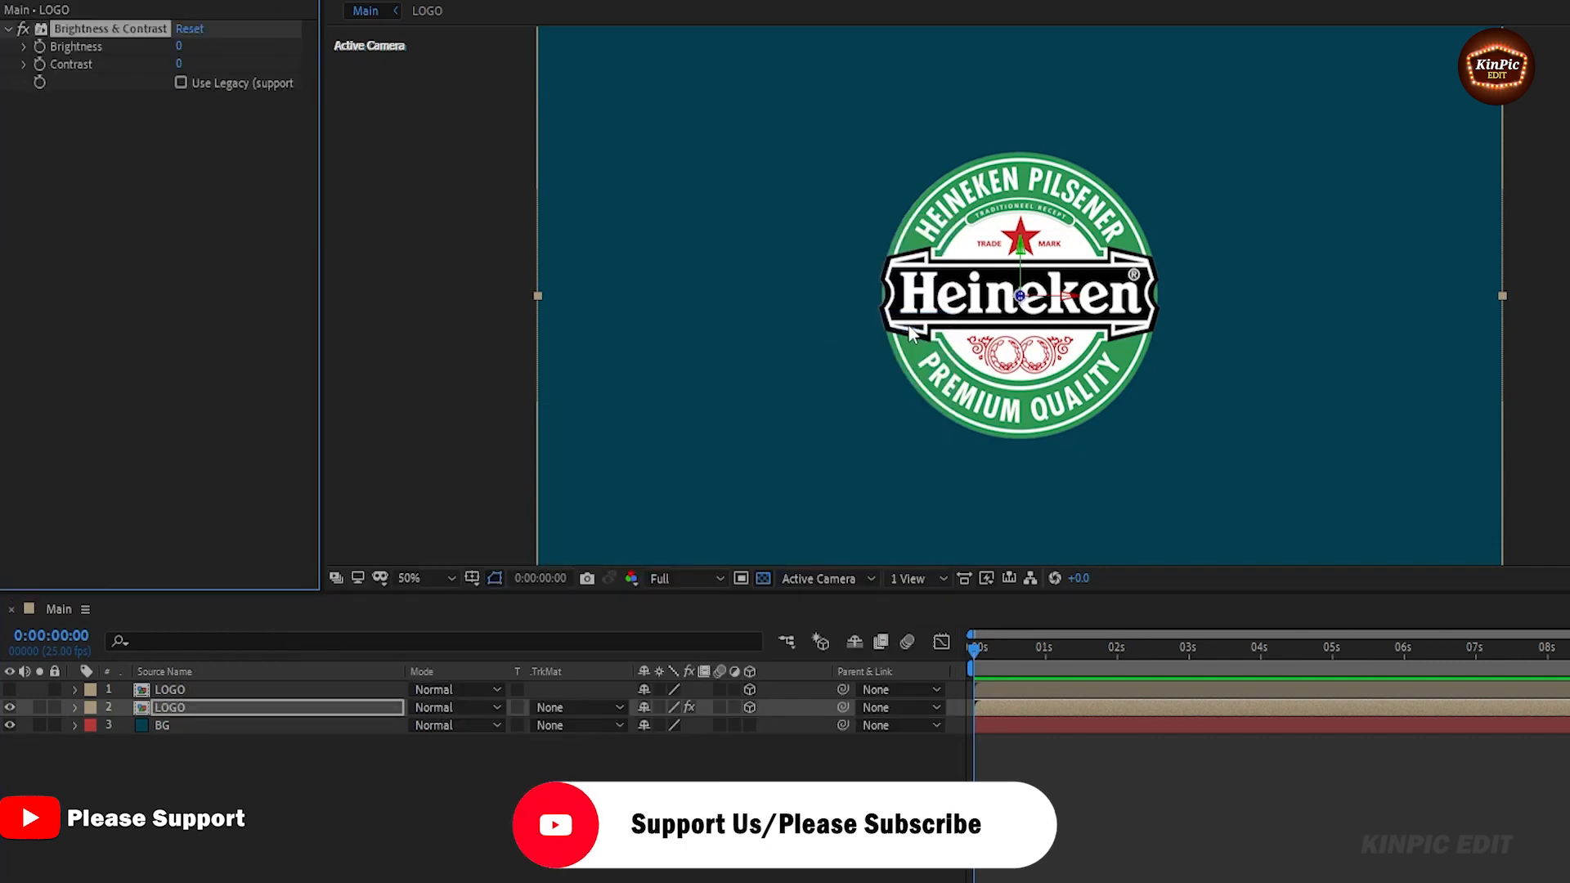
left_click(180, 49)
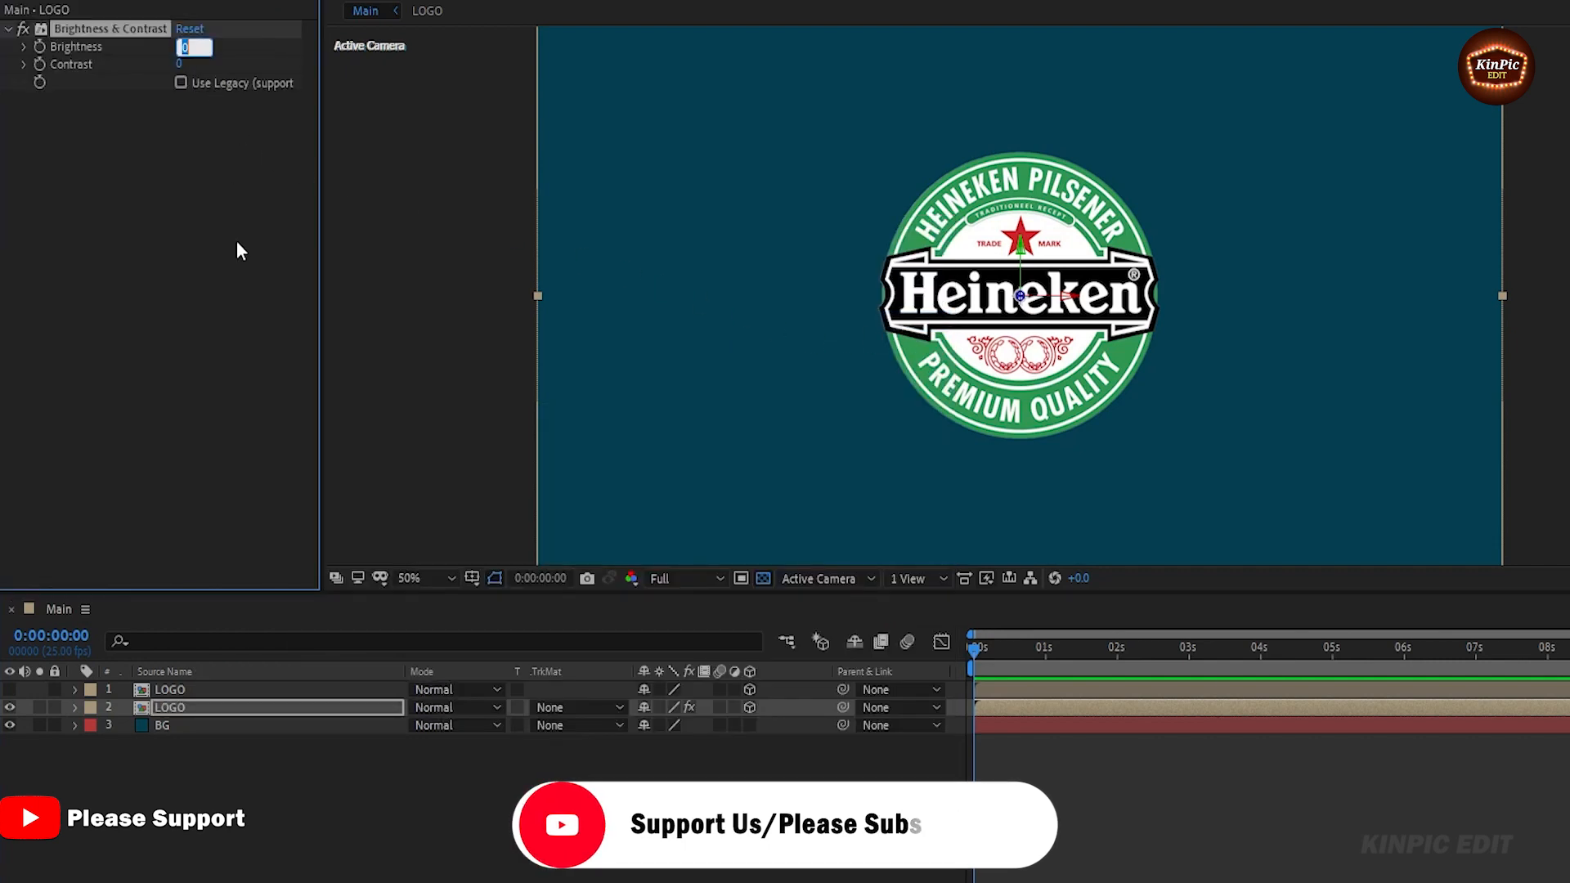
type("-150")
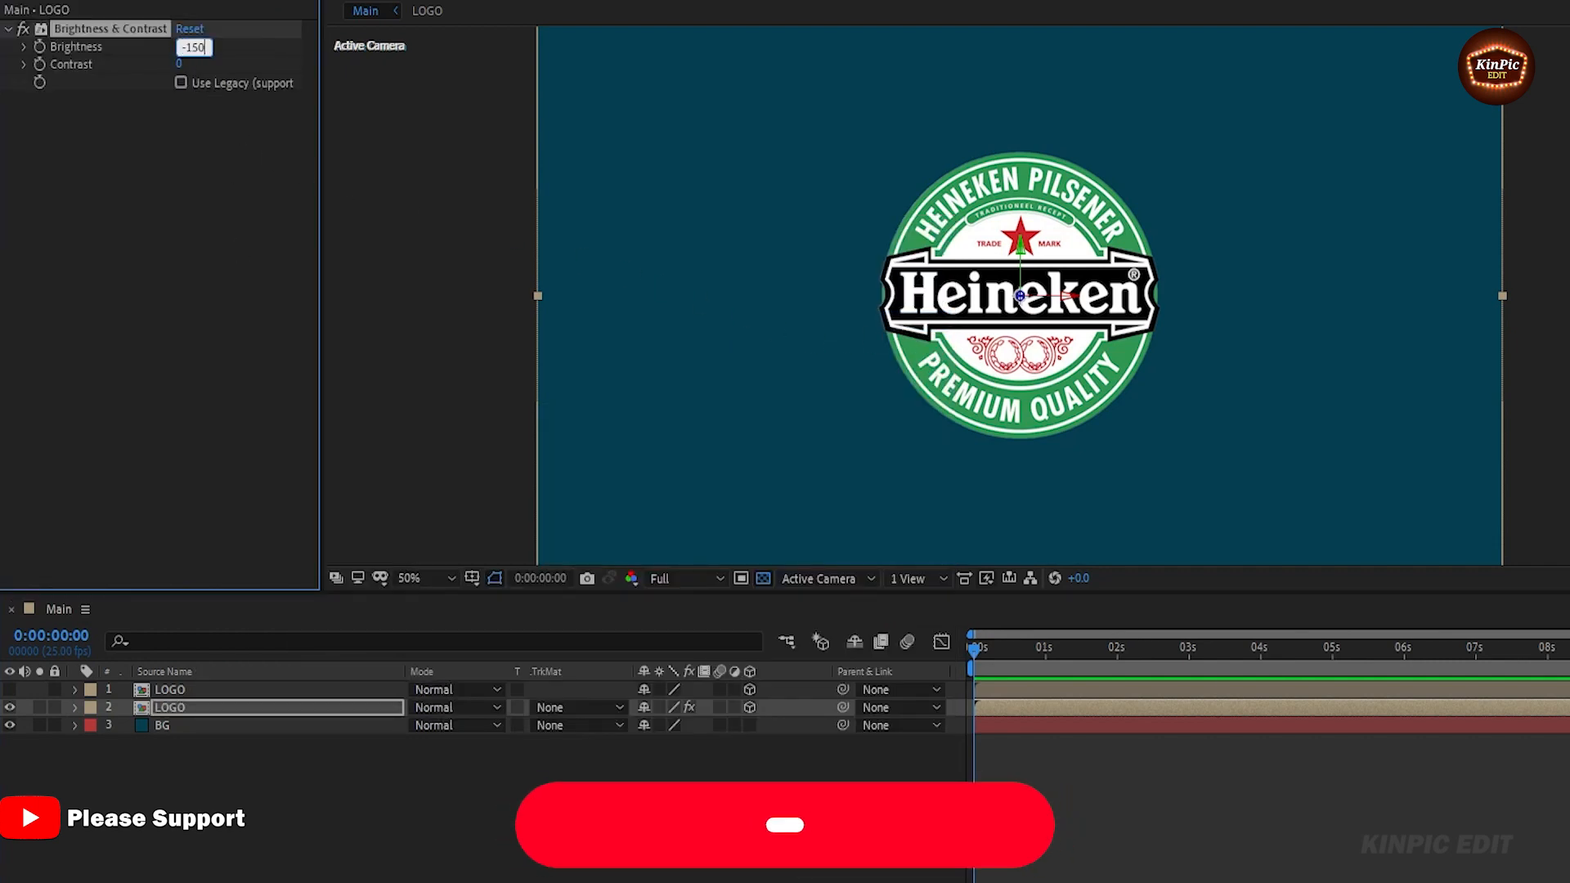
left_click(226, 265)
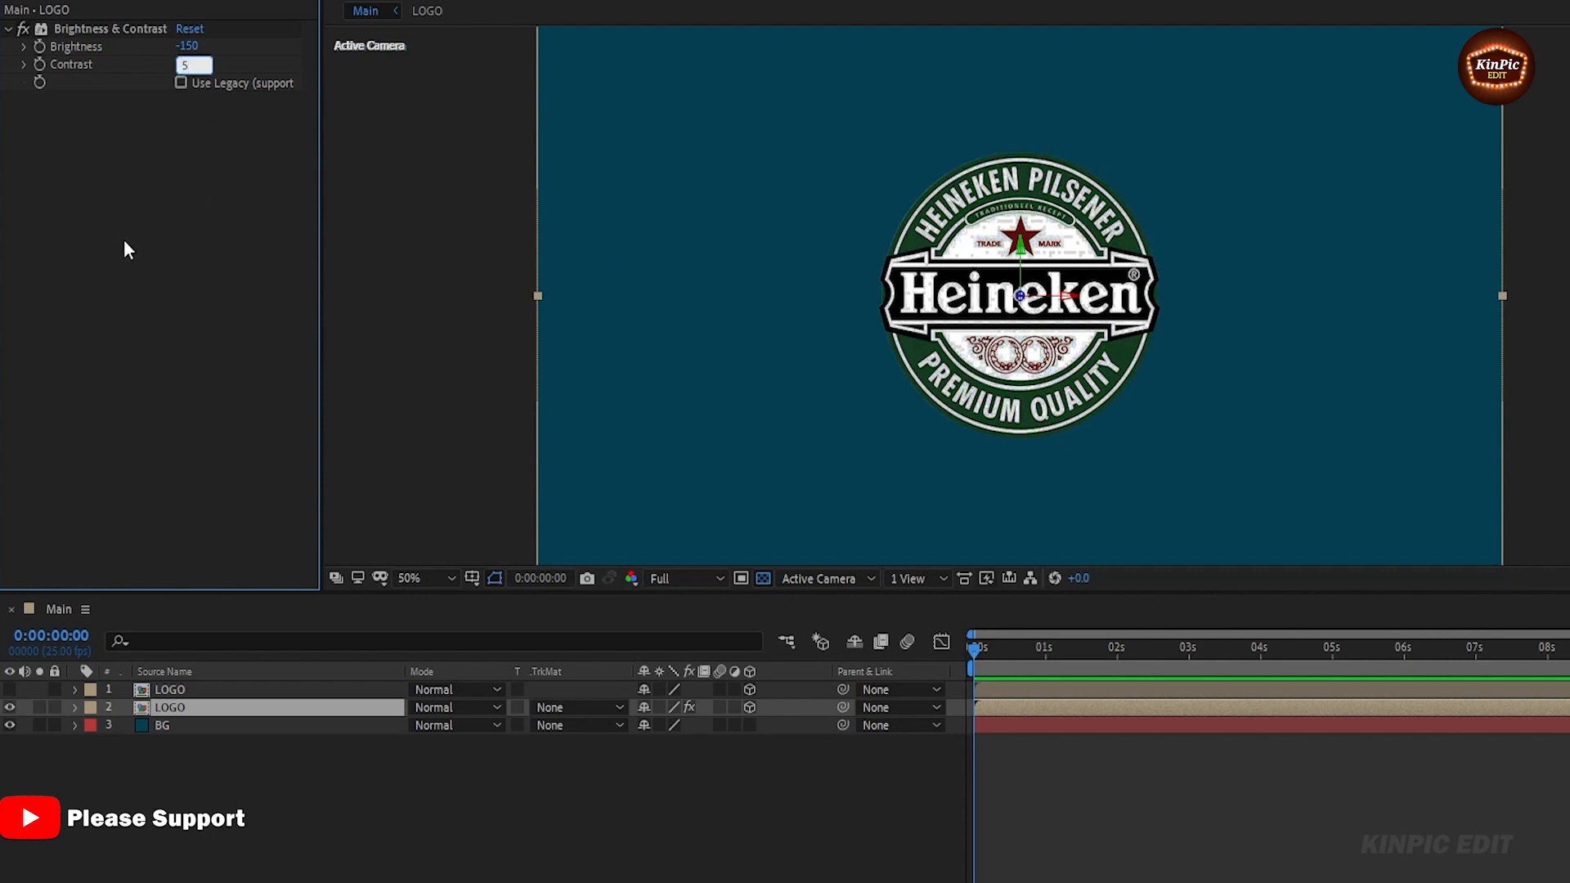
Add a Drop Shadow effect to the lower LOGO layer with Softness 100 and Opacity 60%.
right_click(221, 710)
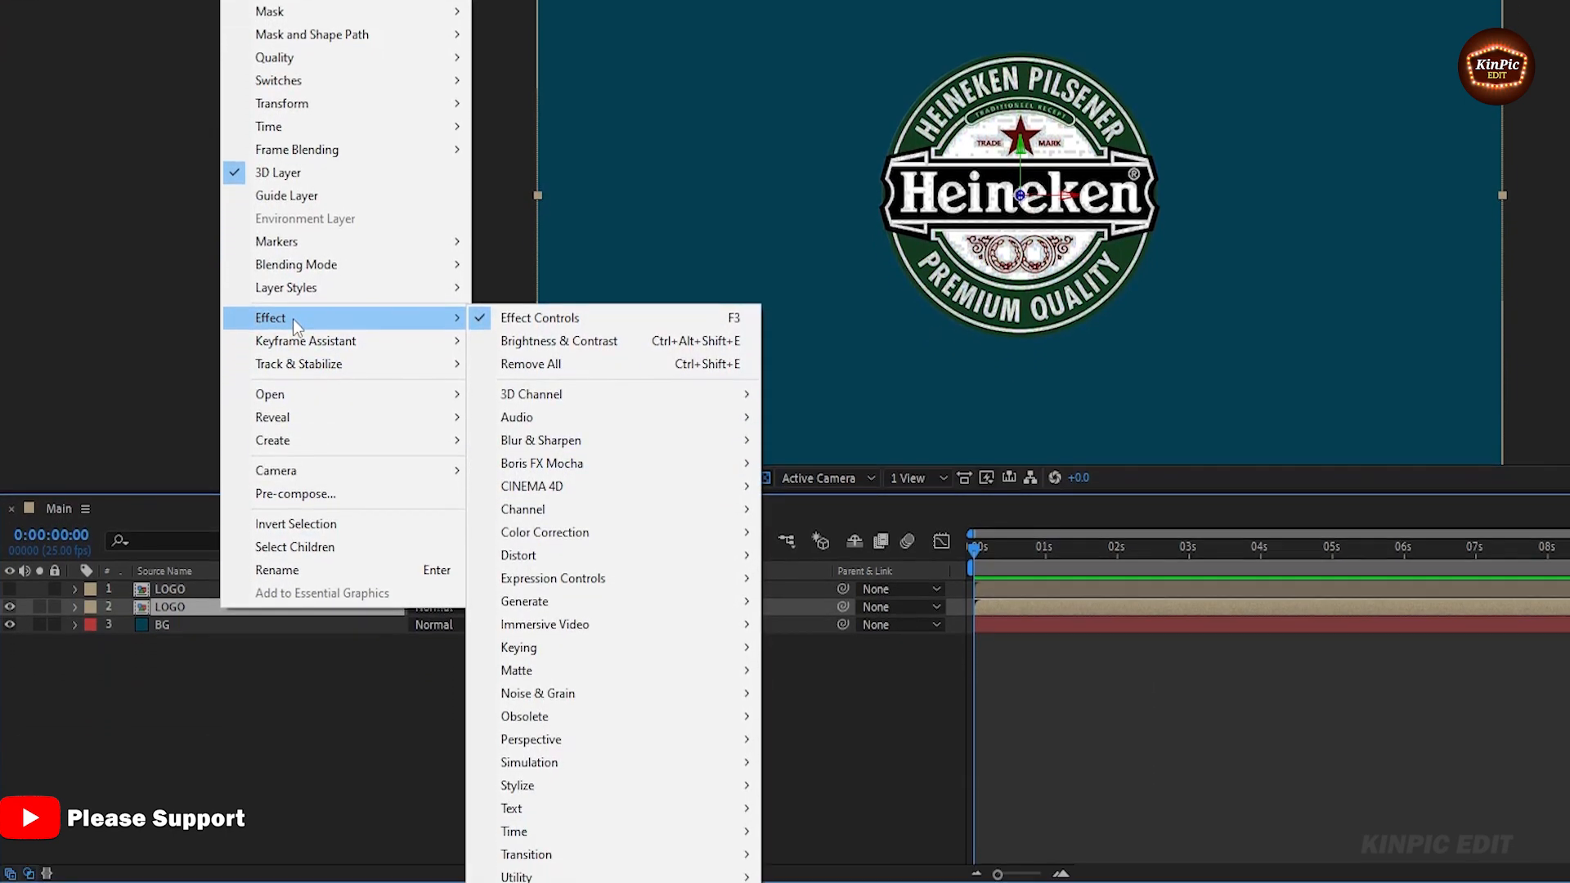
mouse_move(460, 317)
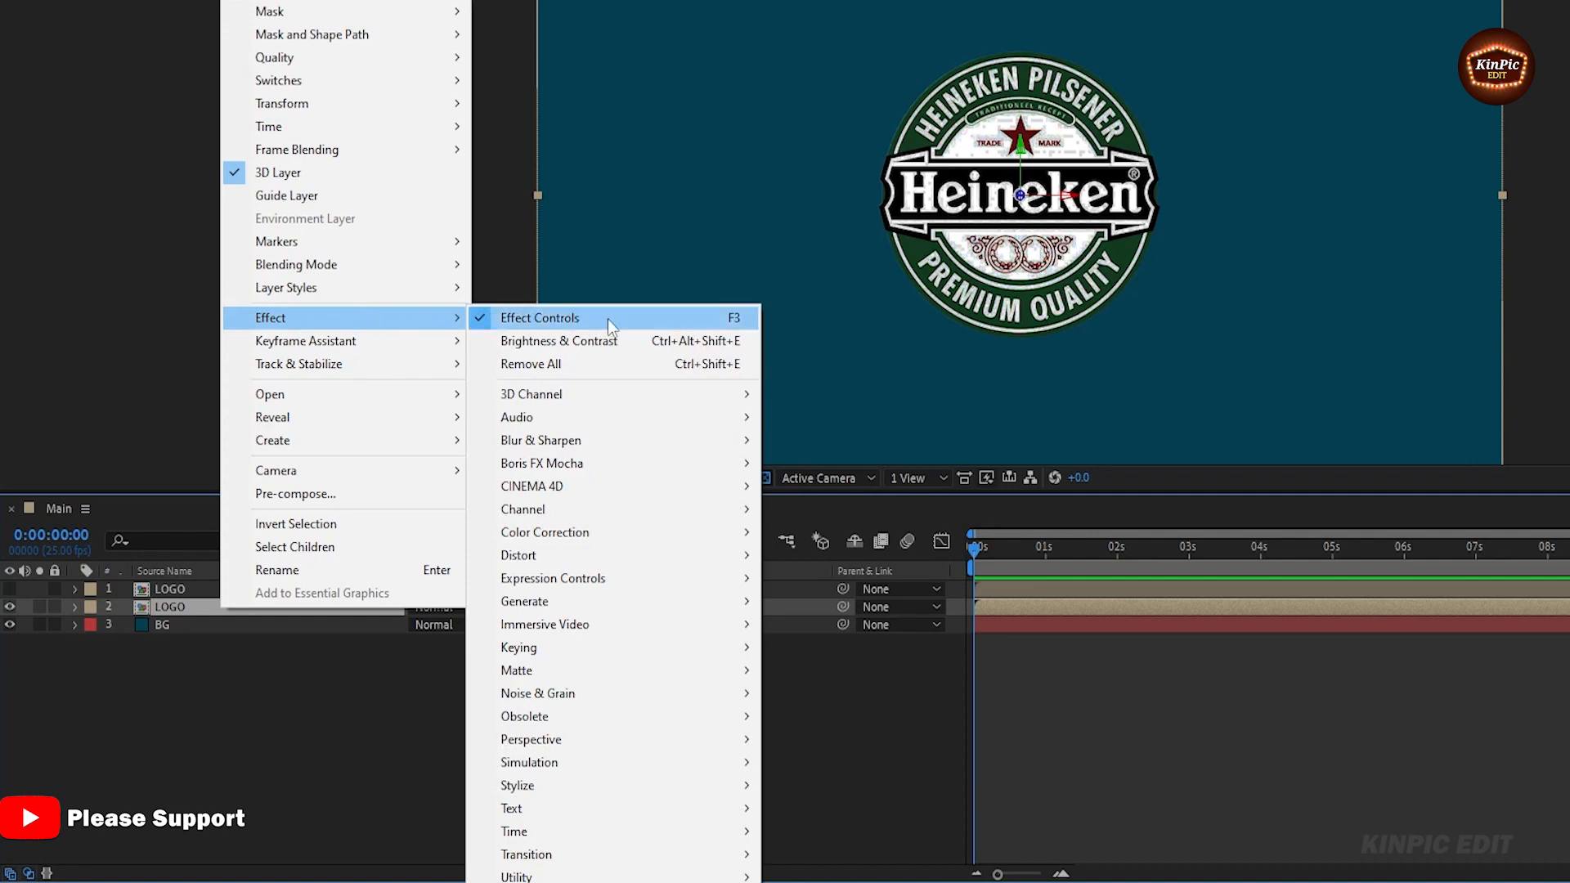
mouse_move(572, 743)
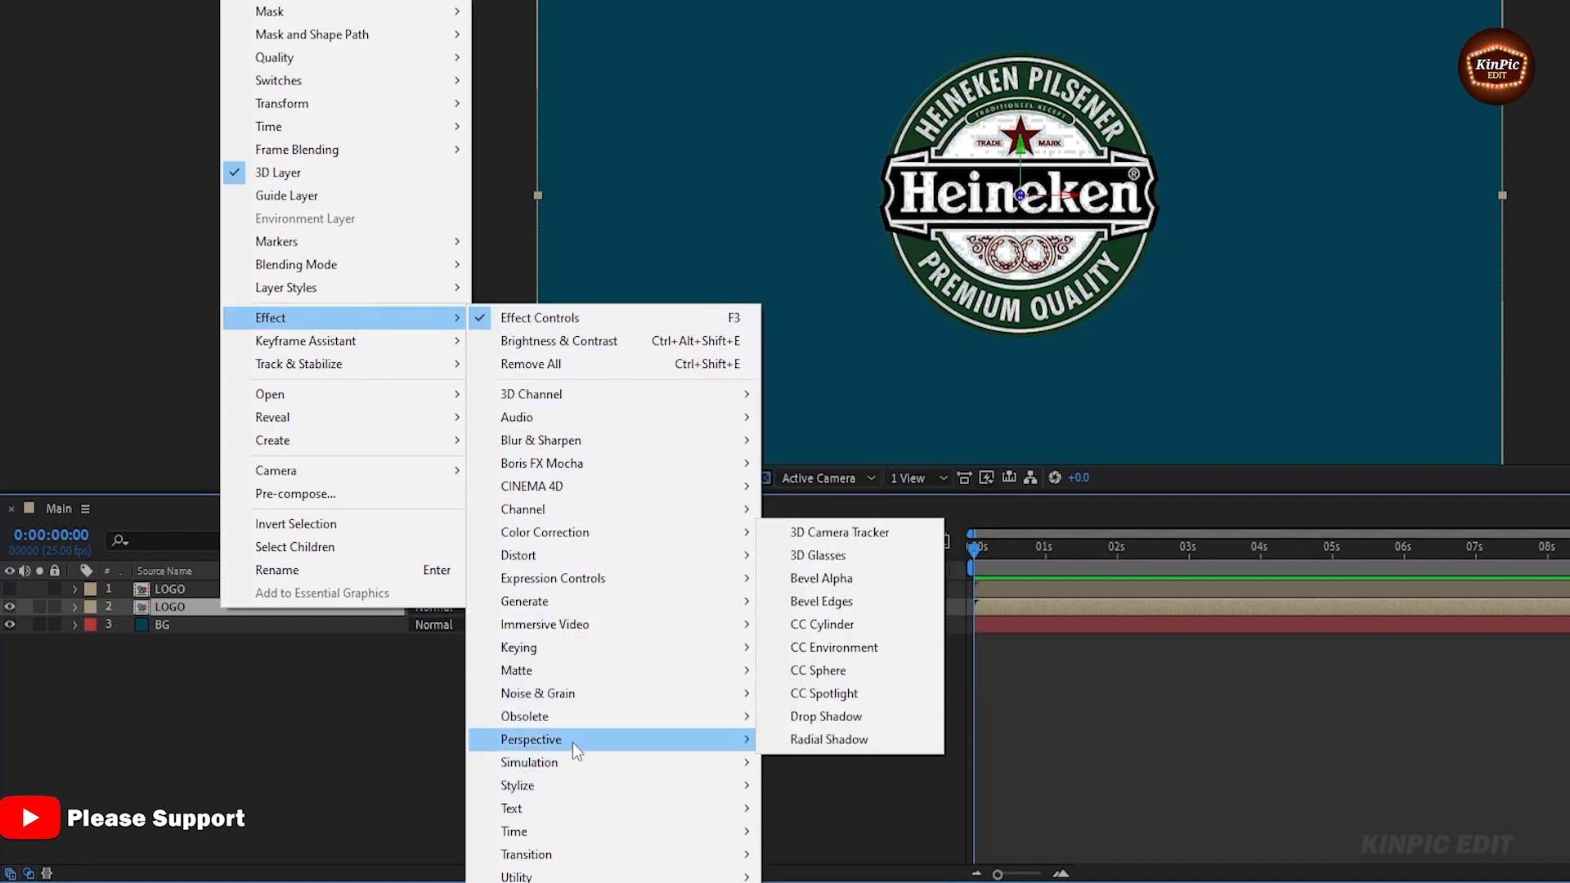
left_click(881, 716)
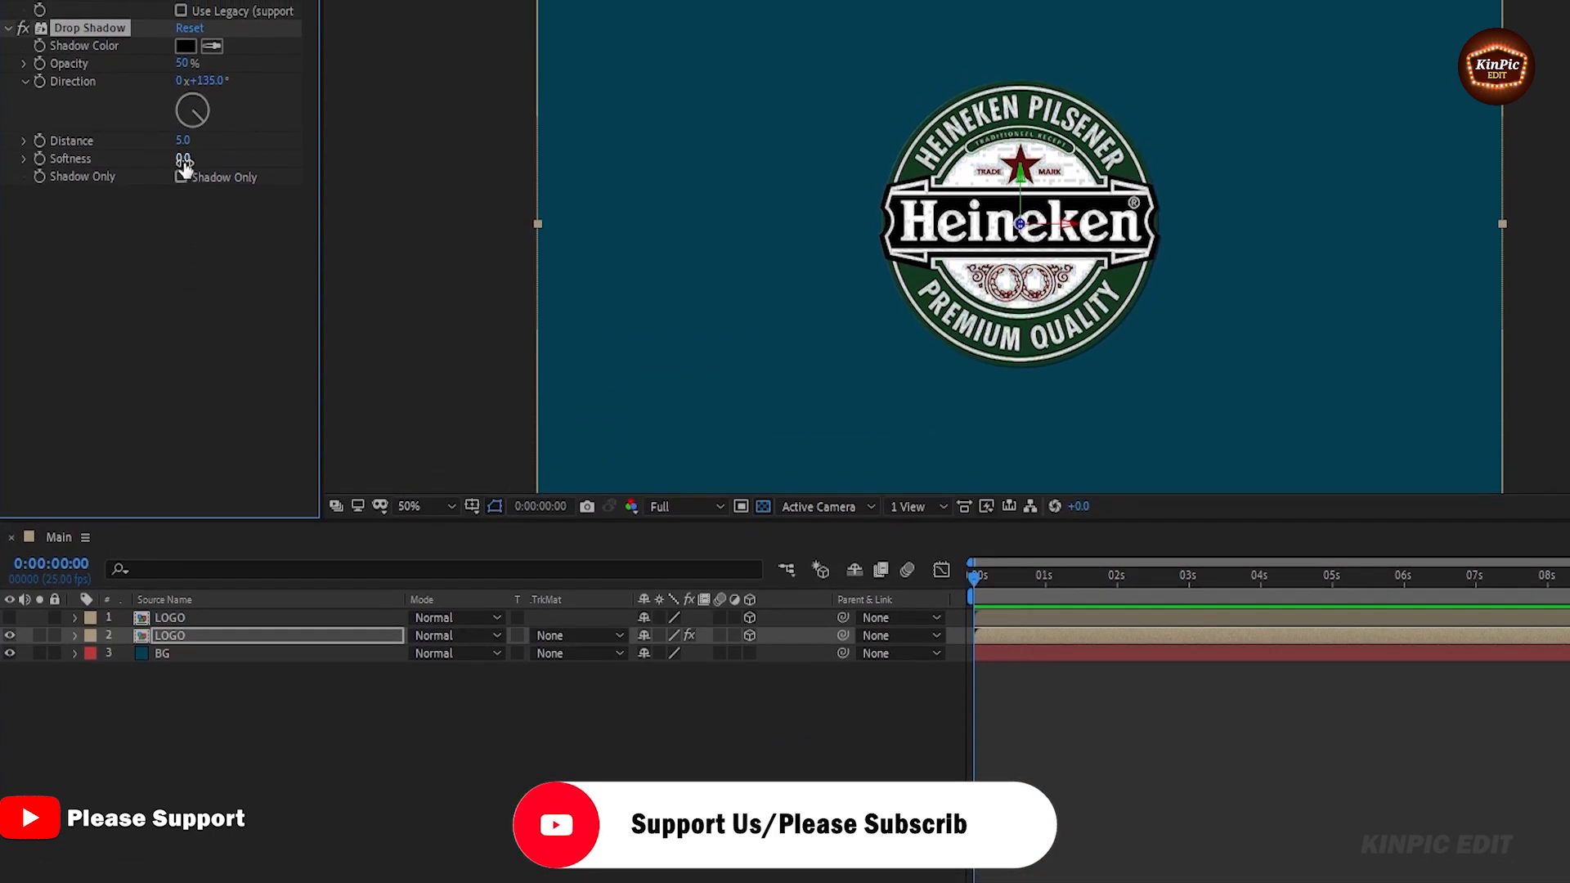
left_click(183, 159)
type("100")
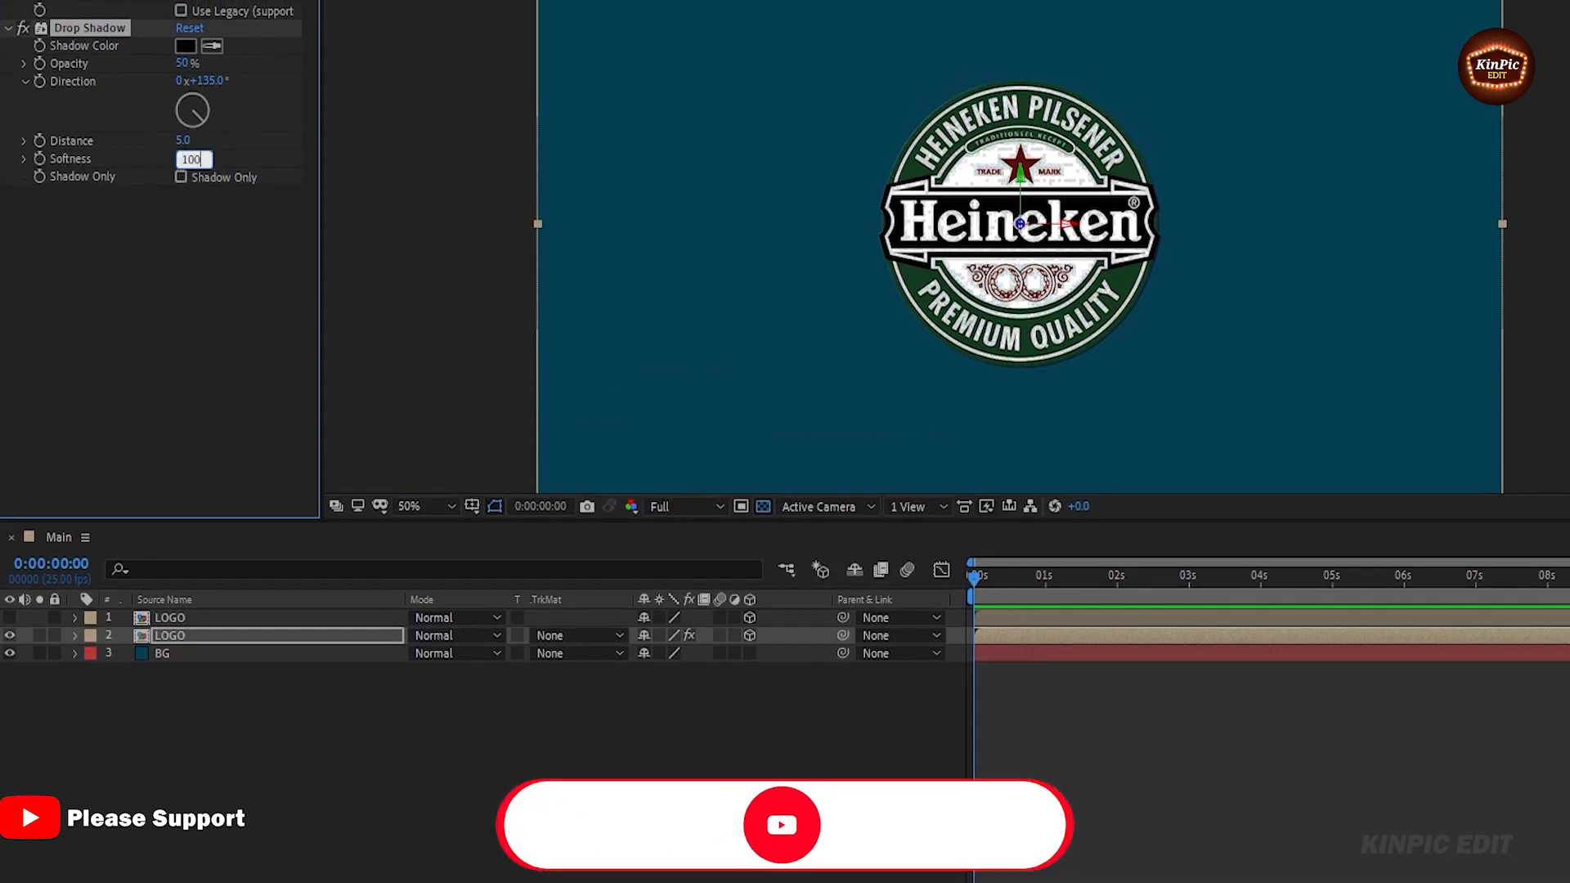
left_click(210, 249)
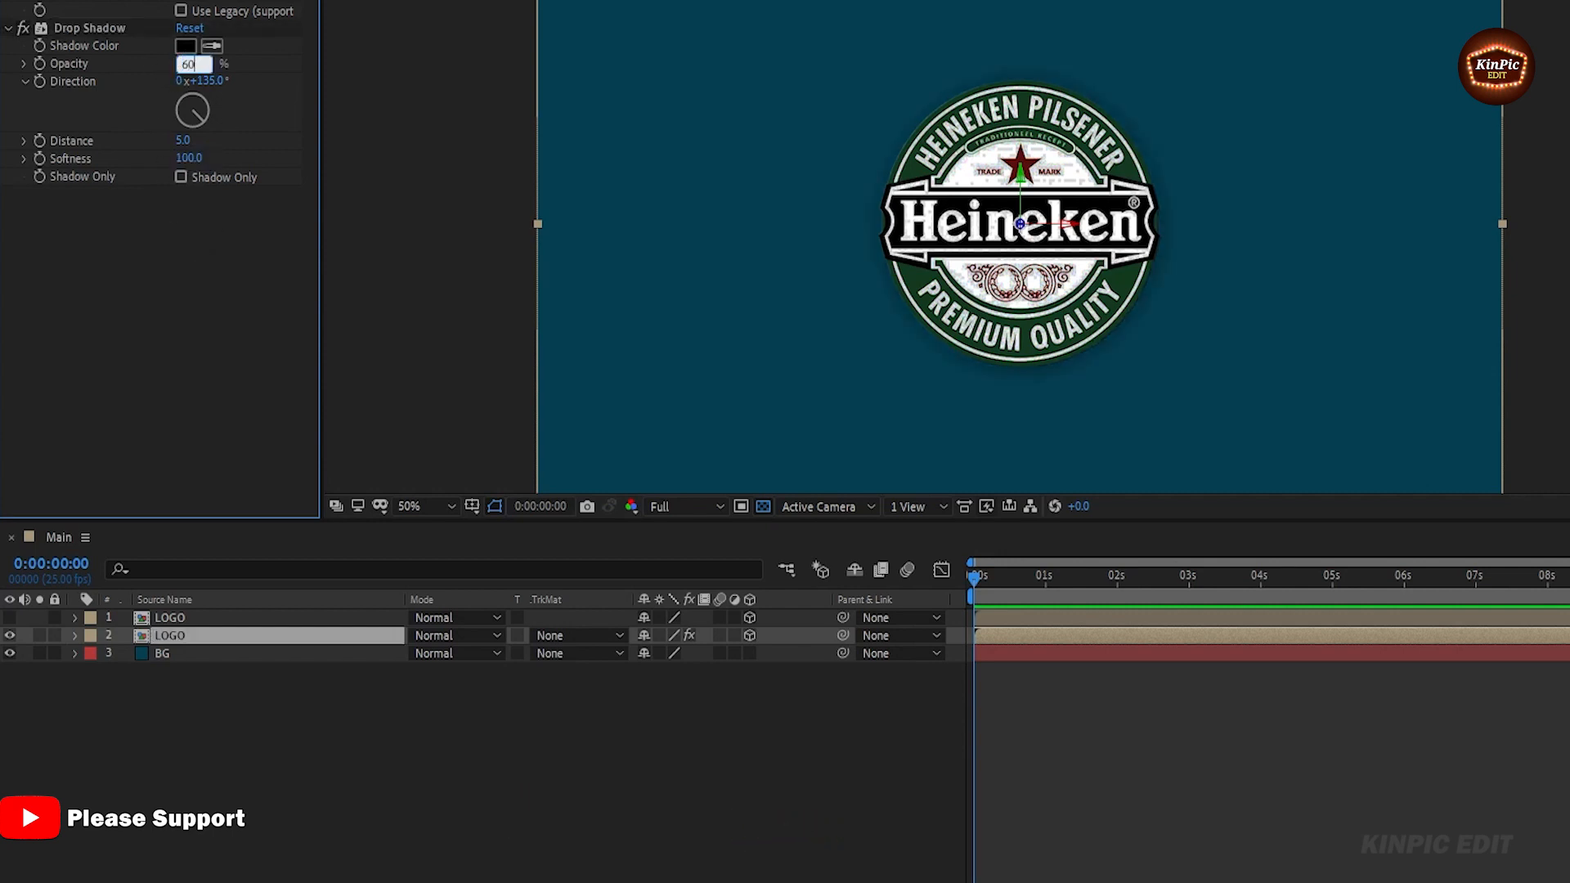
left_click(168, 229)
Duplicate the LOGO layer with the drop shadow repeatedly until its copies occupy layers 2 to 38.
left_click(213, 636)
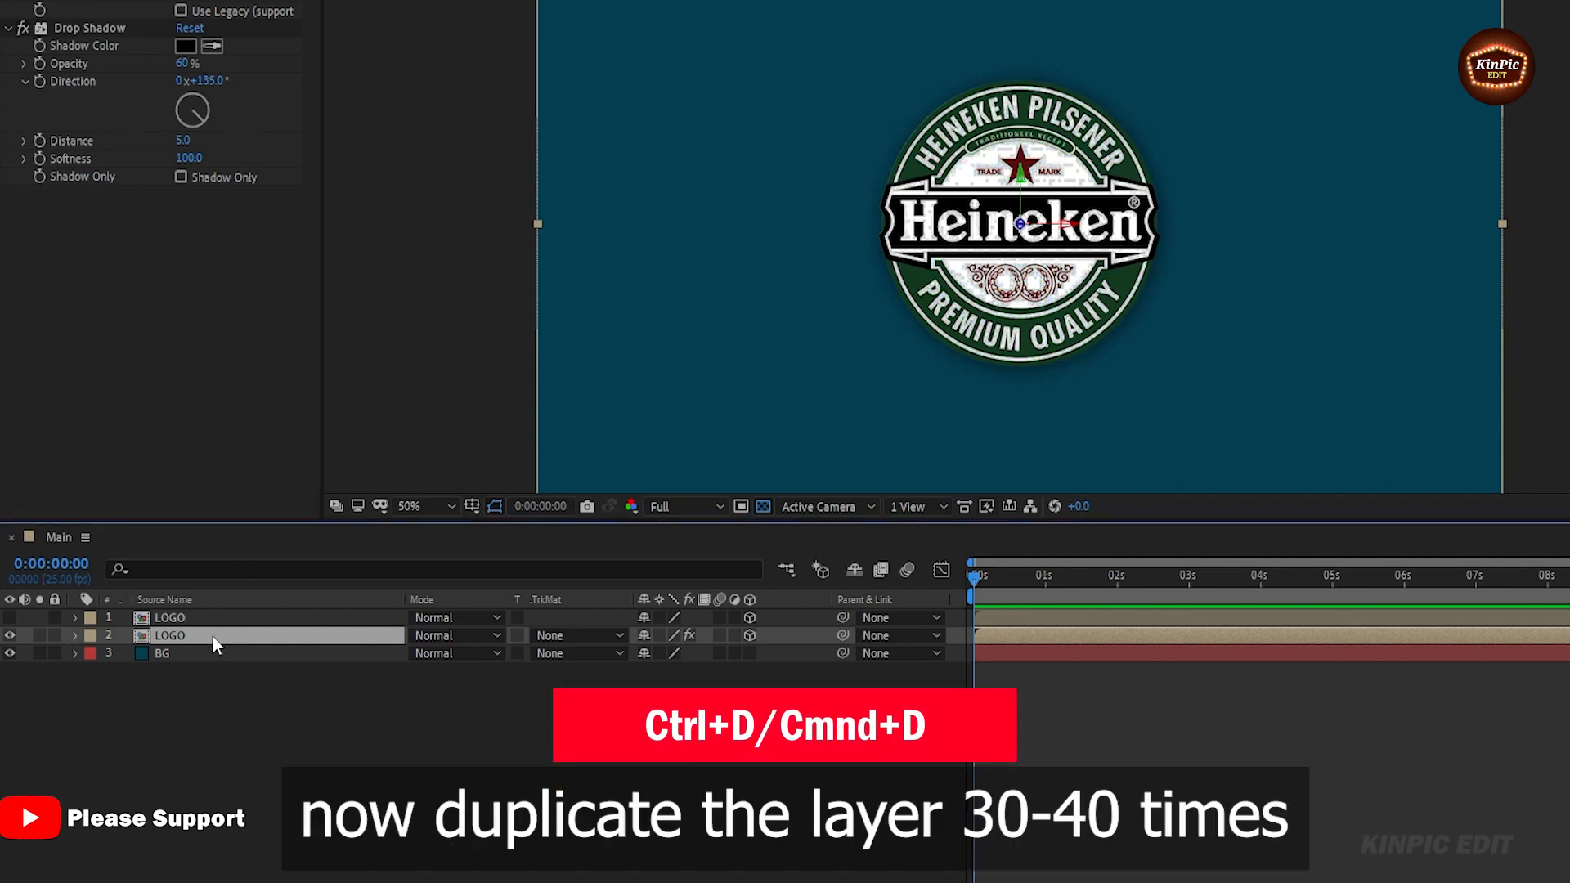
key("ctrl+d")
key("ctrl+d")
key("ctrl+d")
key("ctrl+d")
key("ctrl+d")
key("ctrl+d")
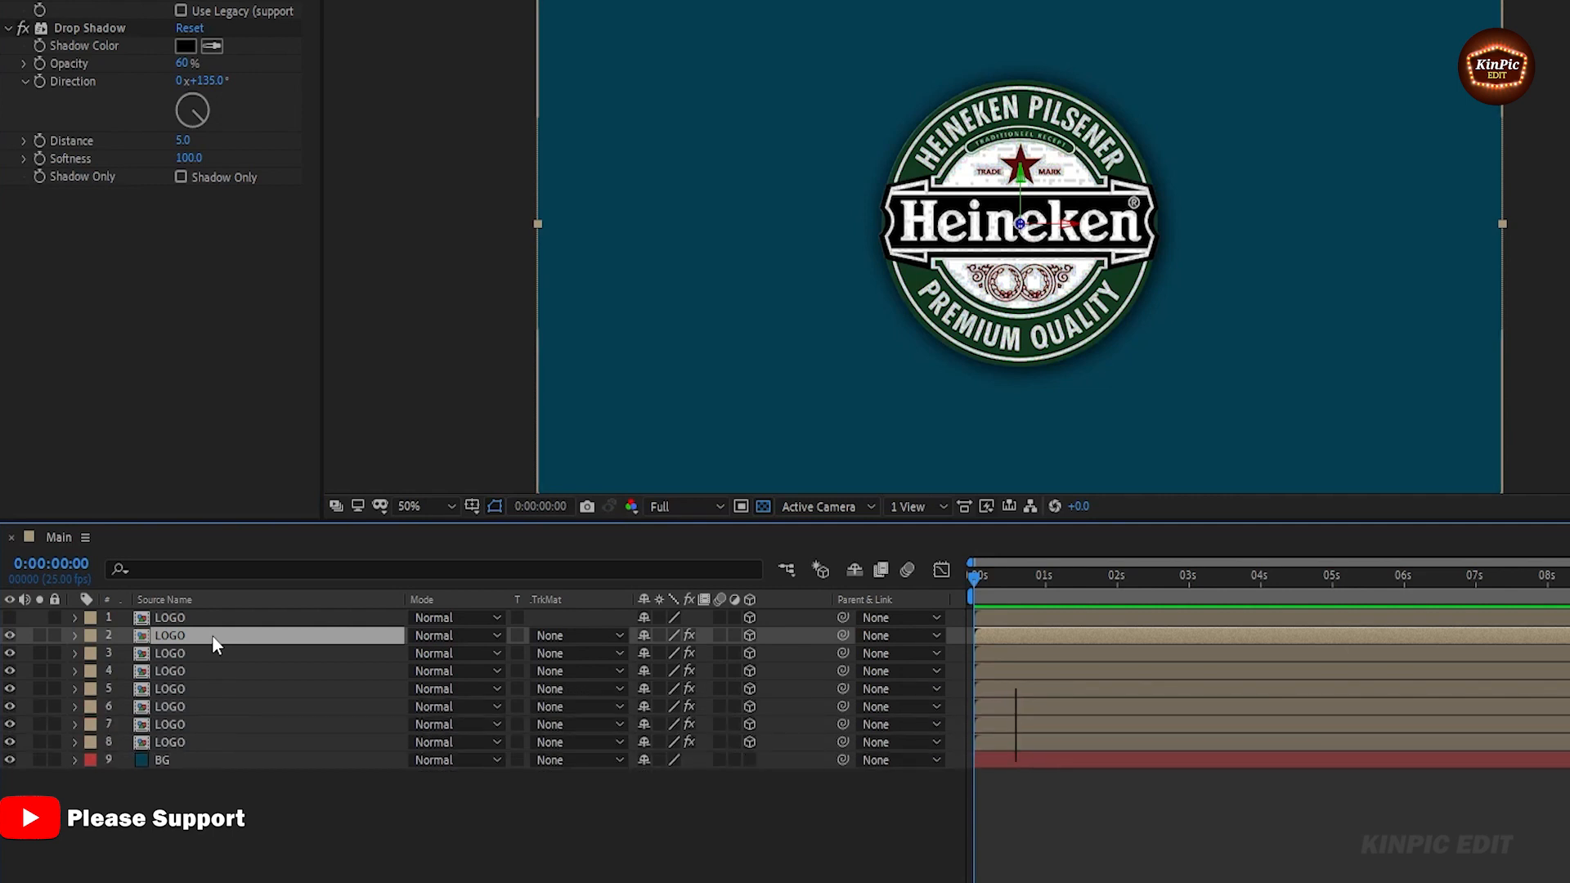
key("ctrl+d")
key("ctrl+d")
key("ctrl+d")
key("ctrl+d")
key("ctrl+d")
key("ctrl+d")
key("ctrl+d")
key("ctrl+d")
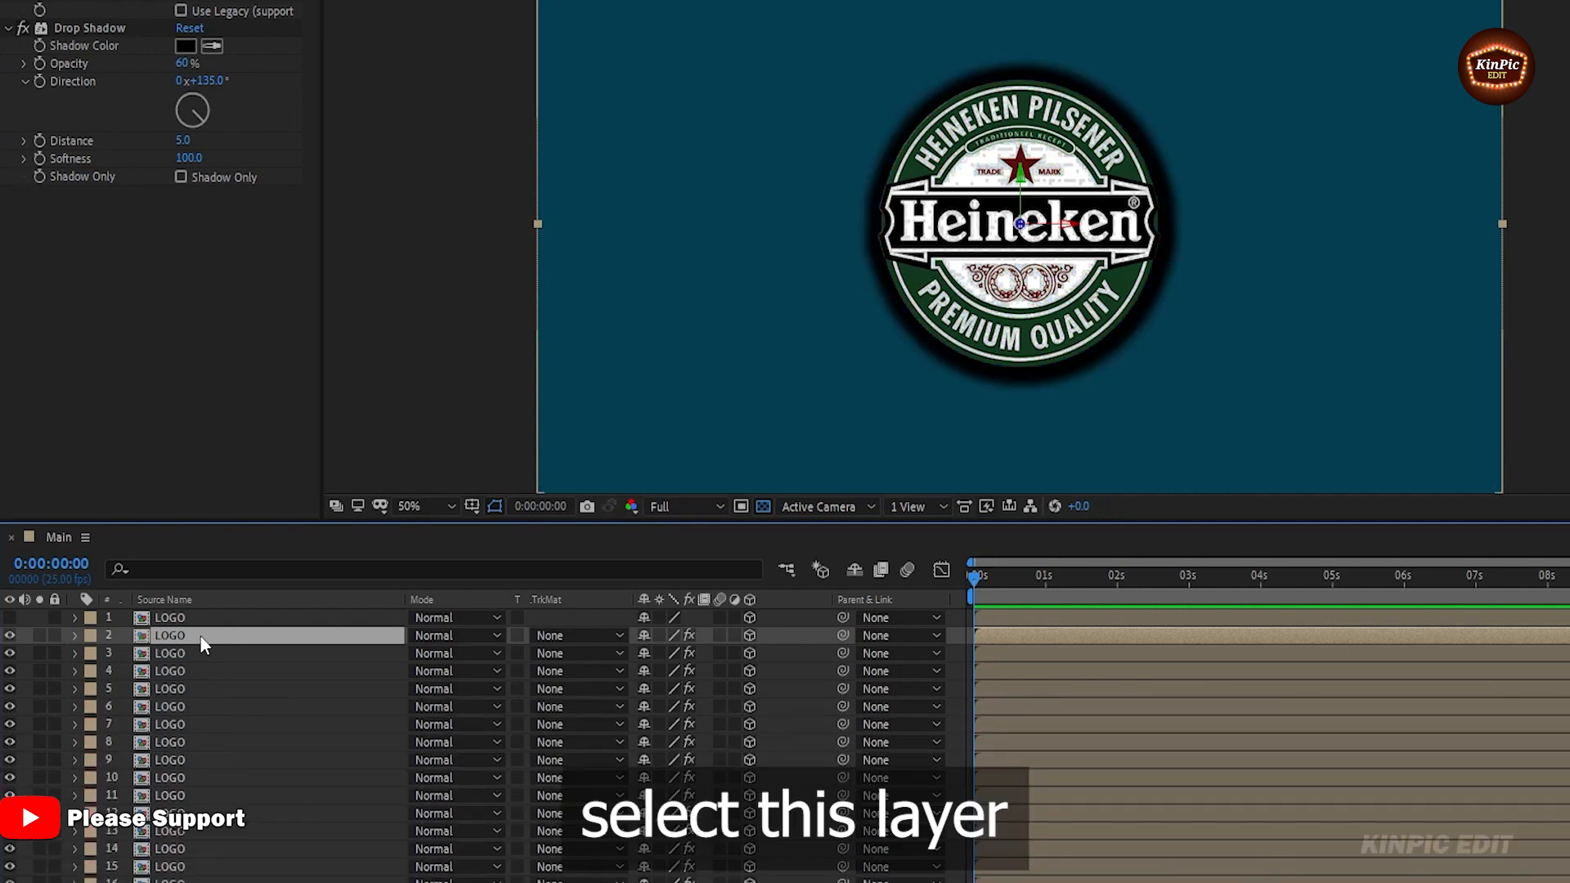
Mark LOGO layers 2 to 37 as shy and hide them from the timeline, and make the top LOGO layer visible again.
left_click_drag(1479, 731, 1475, 865)
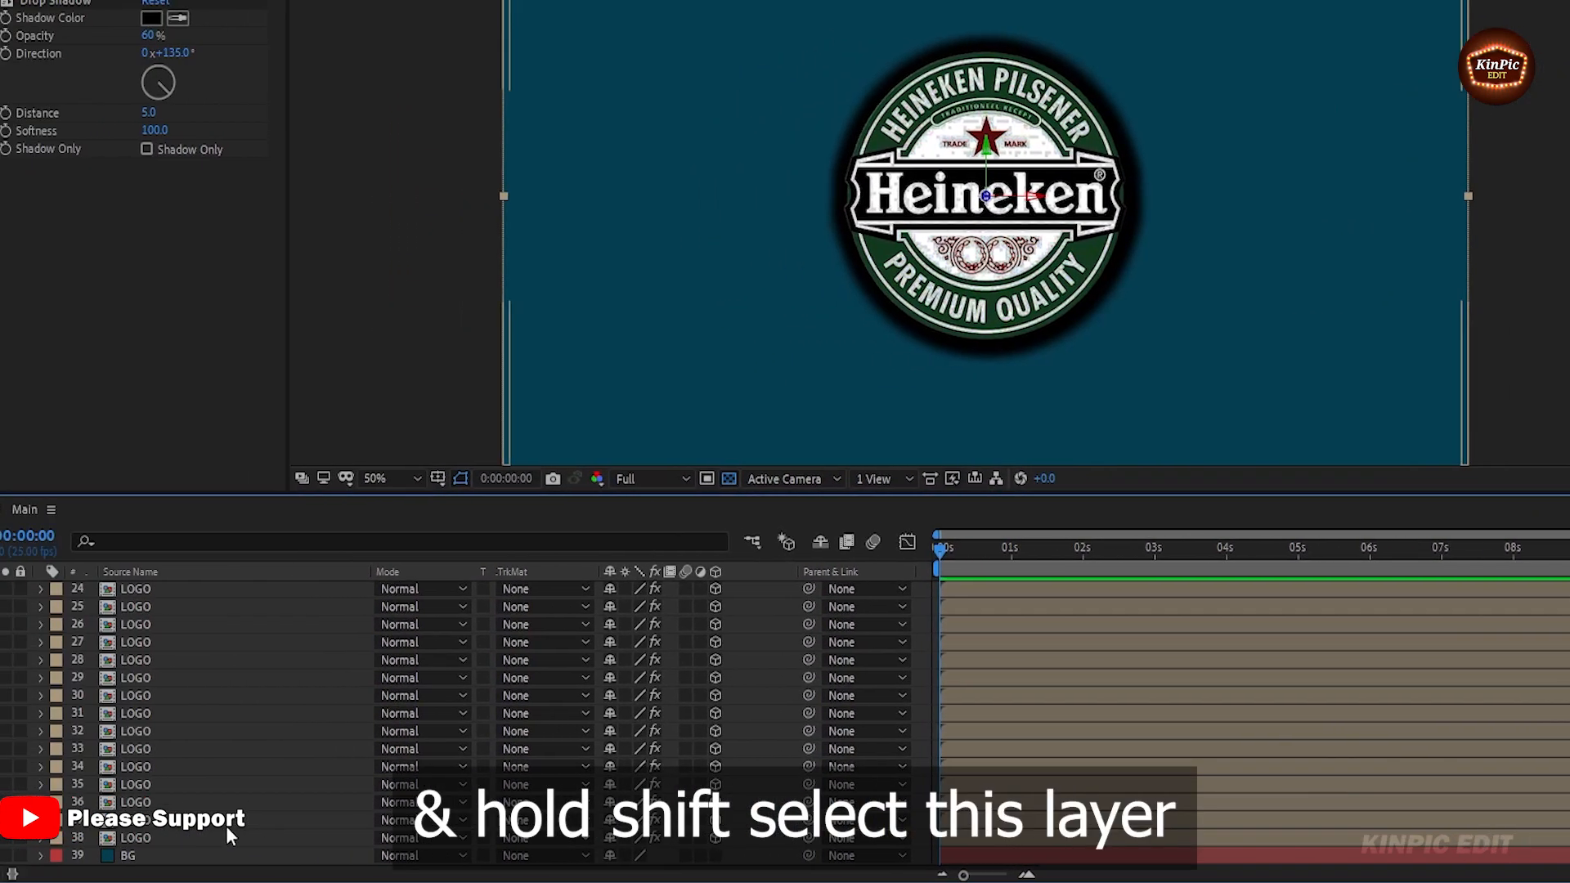
left_click(166, 824, "shift")
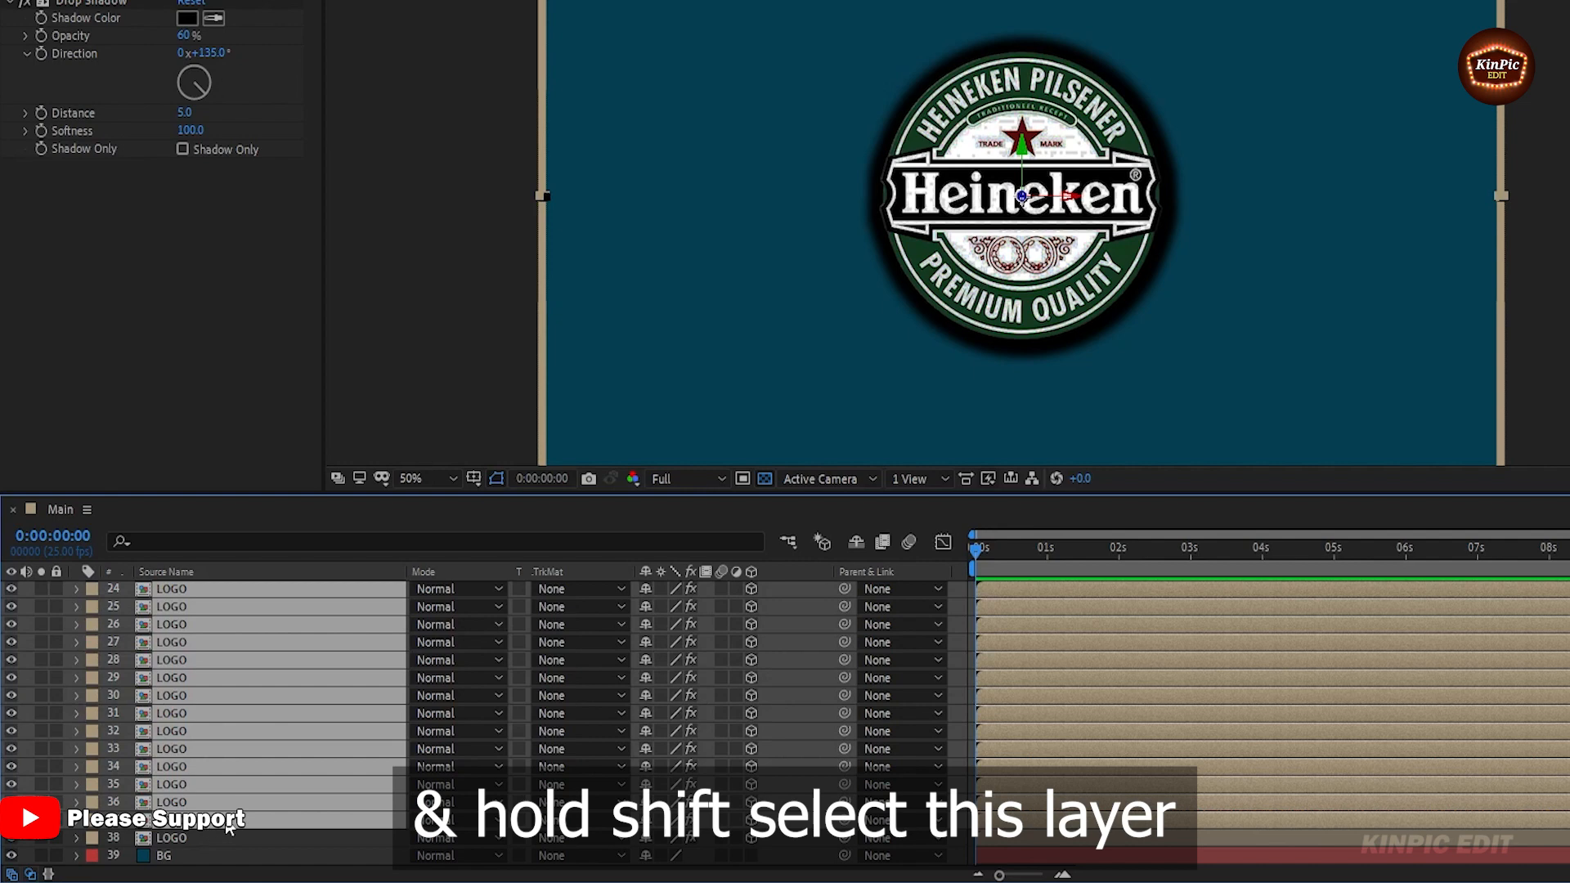
left_click(651, 677)
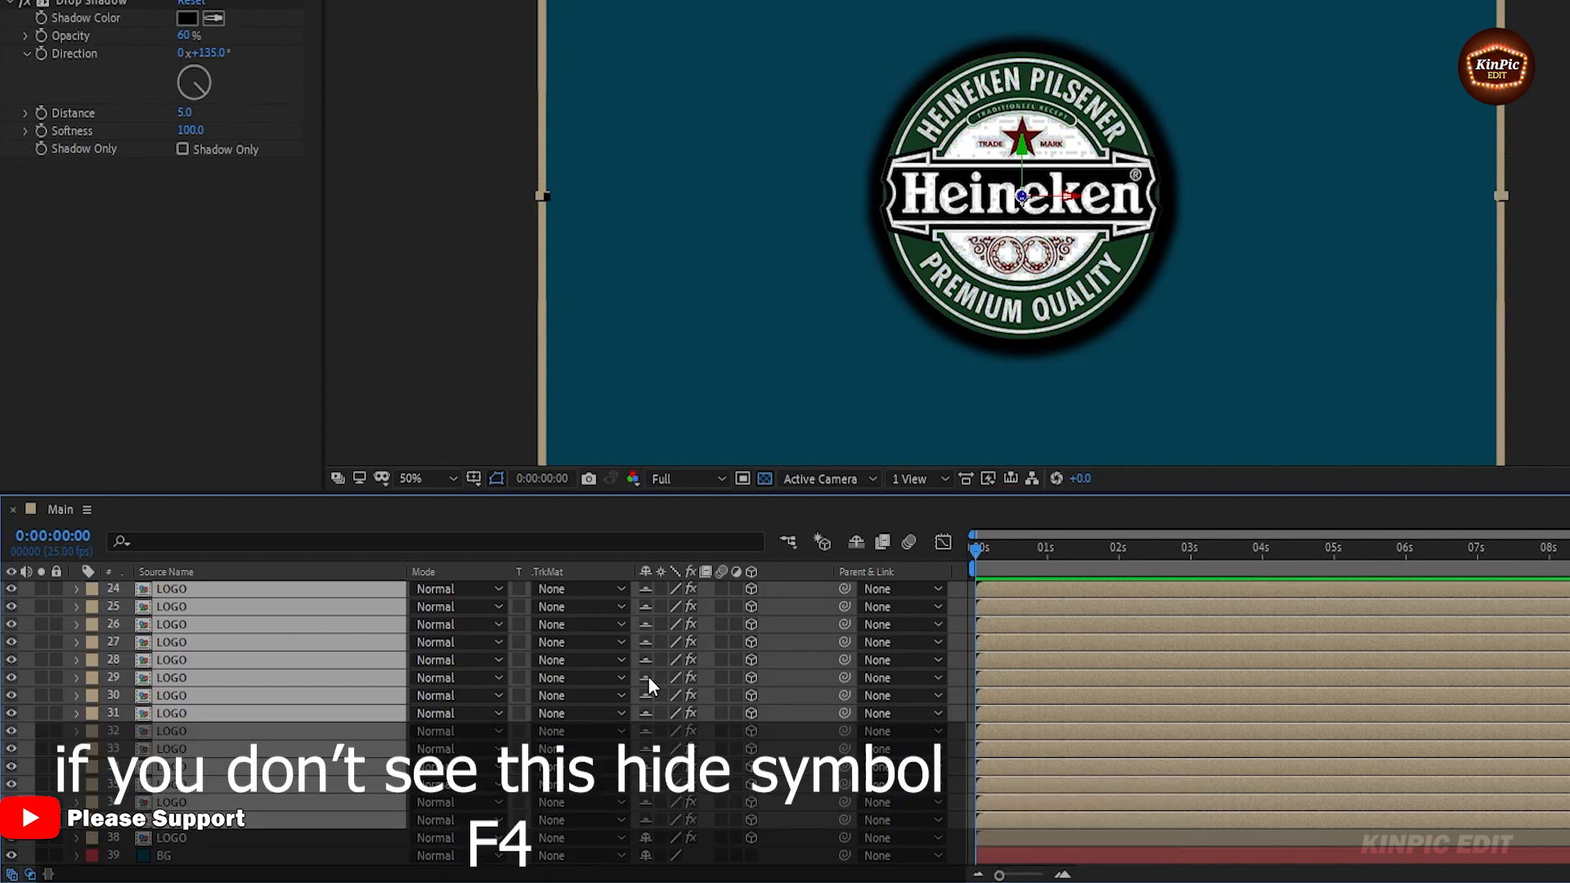
key("F4")
key("F4")
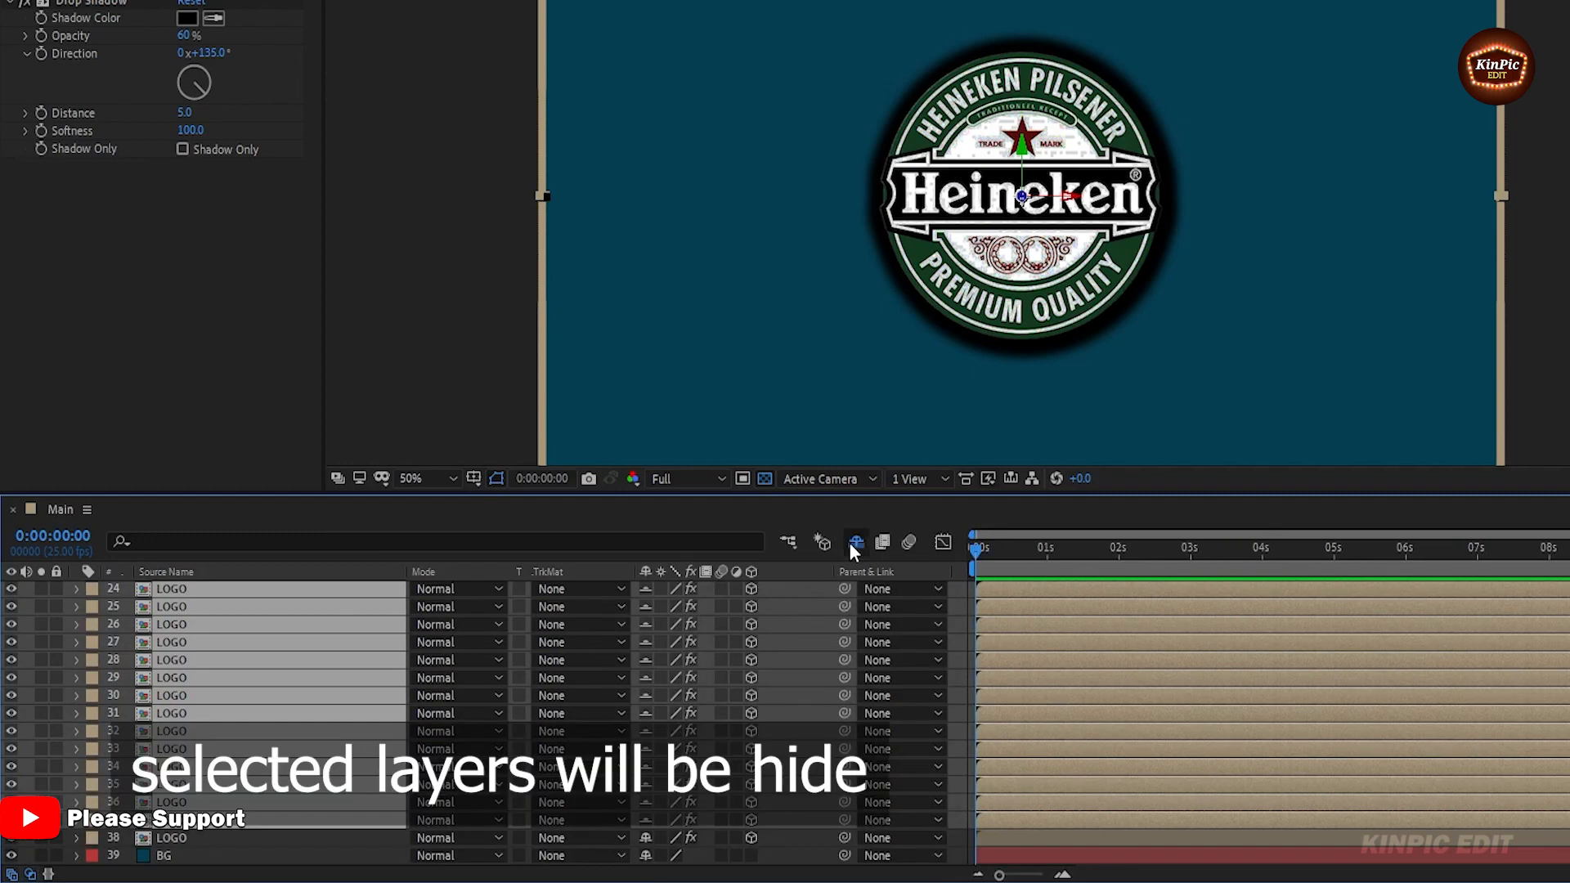
left_click(853, 542)
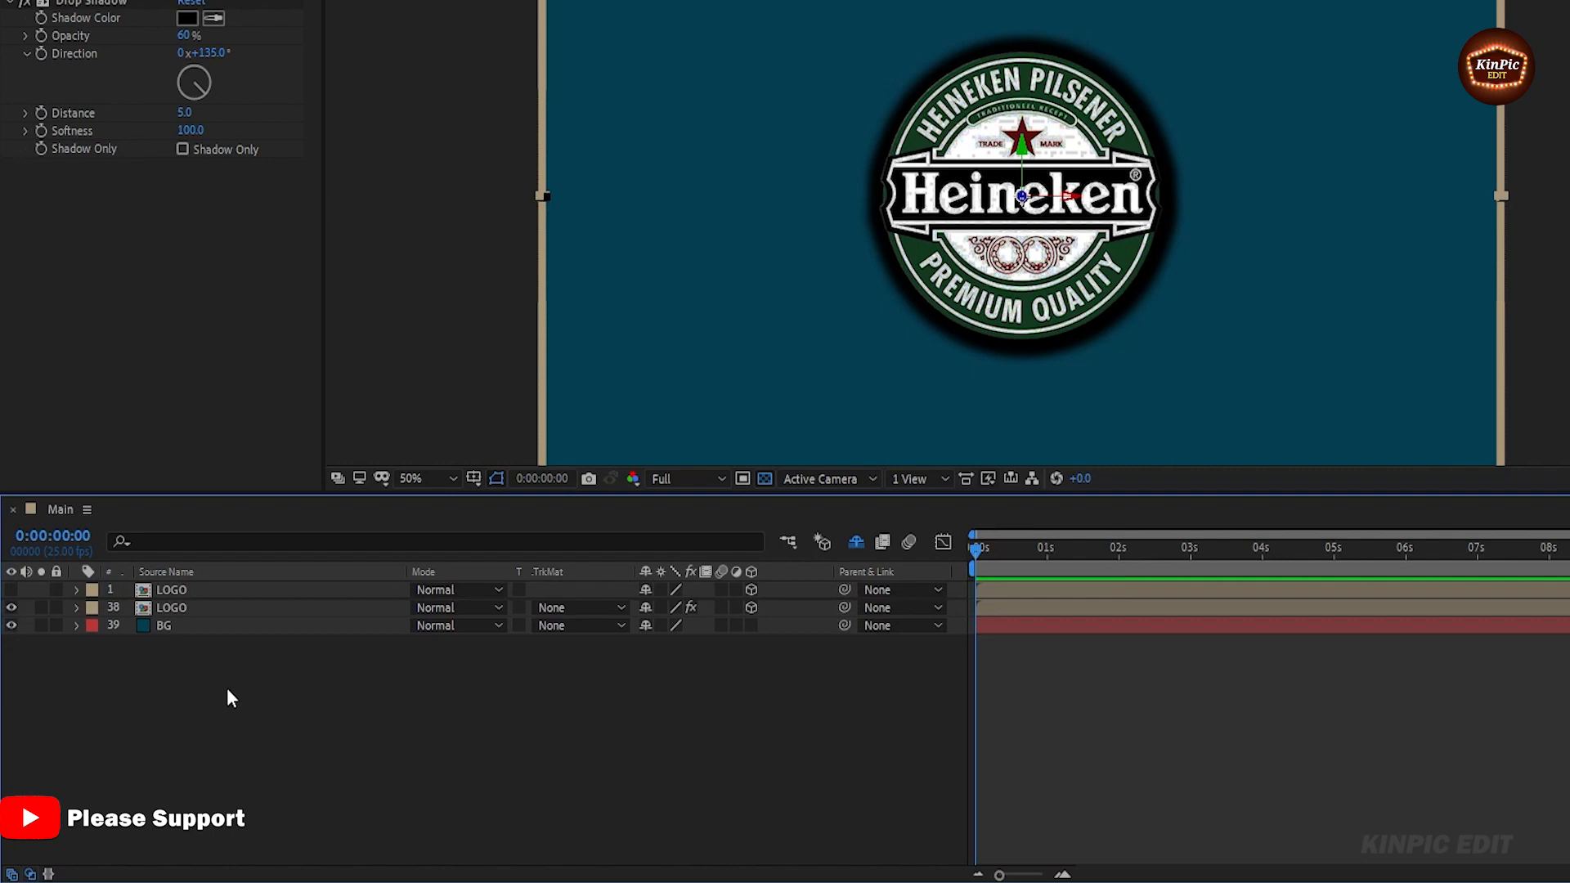
left_click(15, 587)
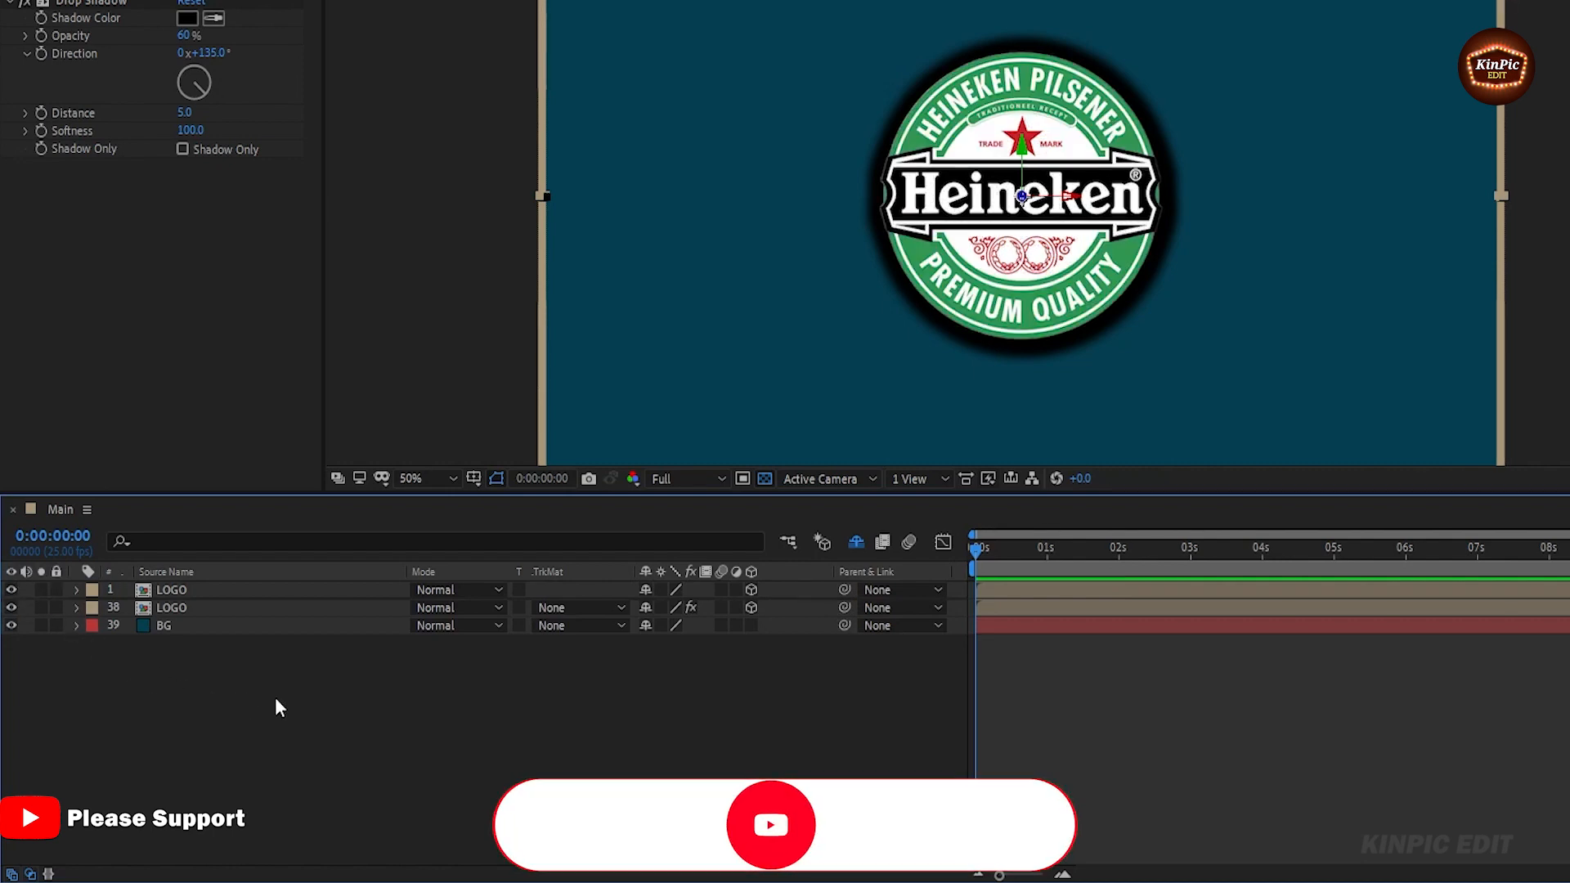
Create a two-node camera named Camera with the 50mm preset and place it above all other layers.
right_click(375, 686)
mouse_move(450, 454)
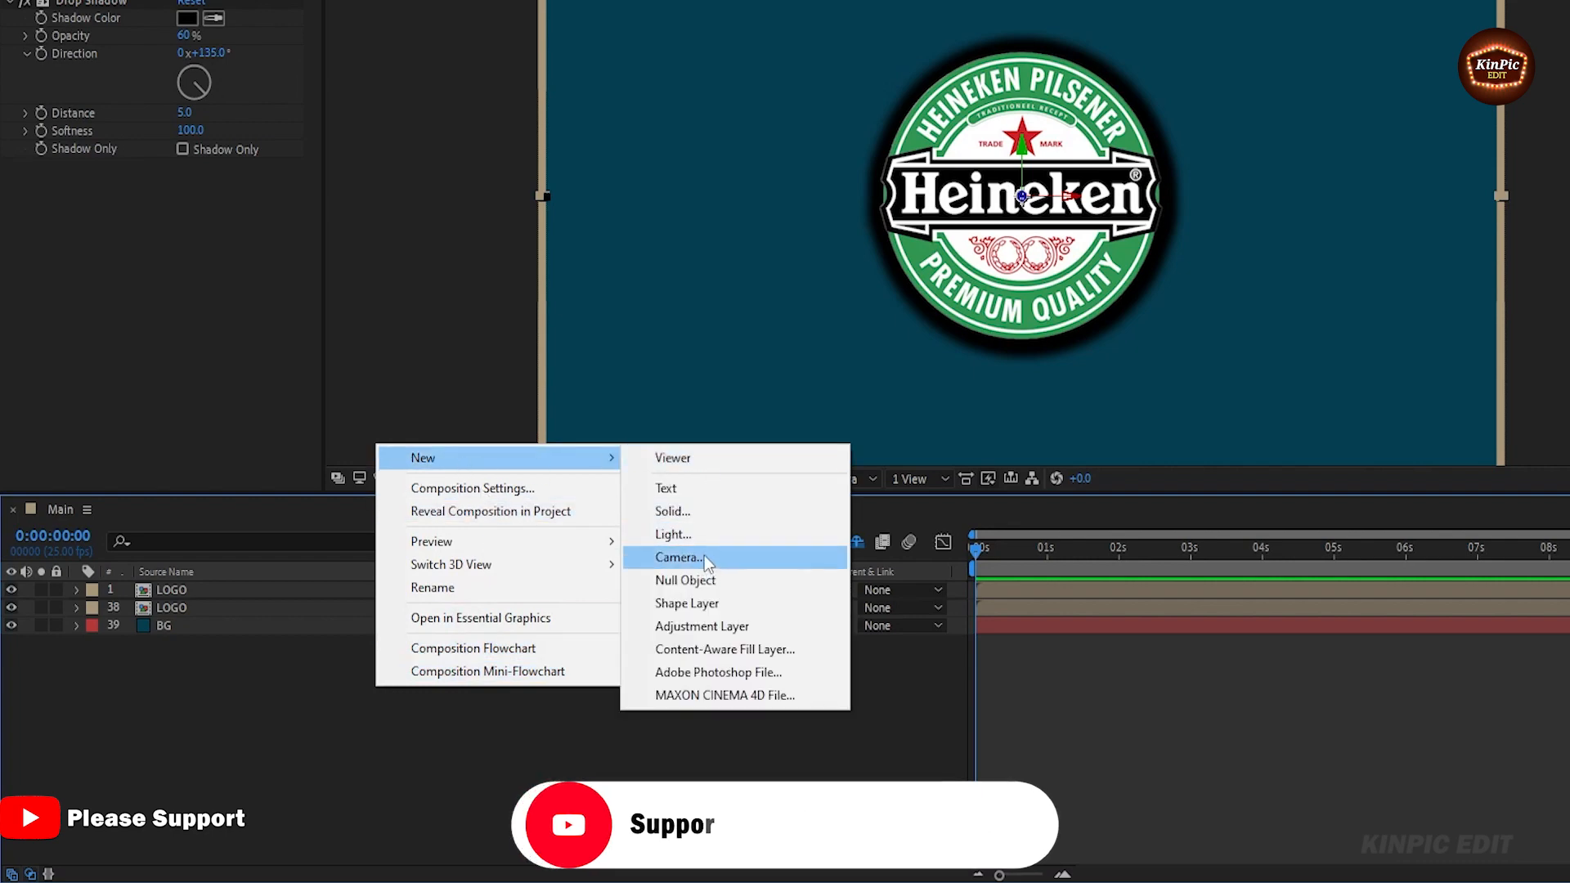
left_click(768, 556)
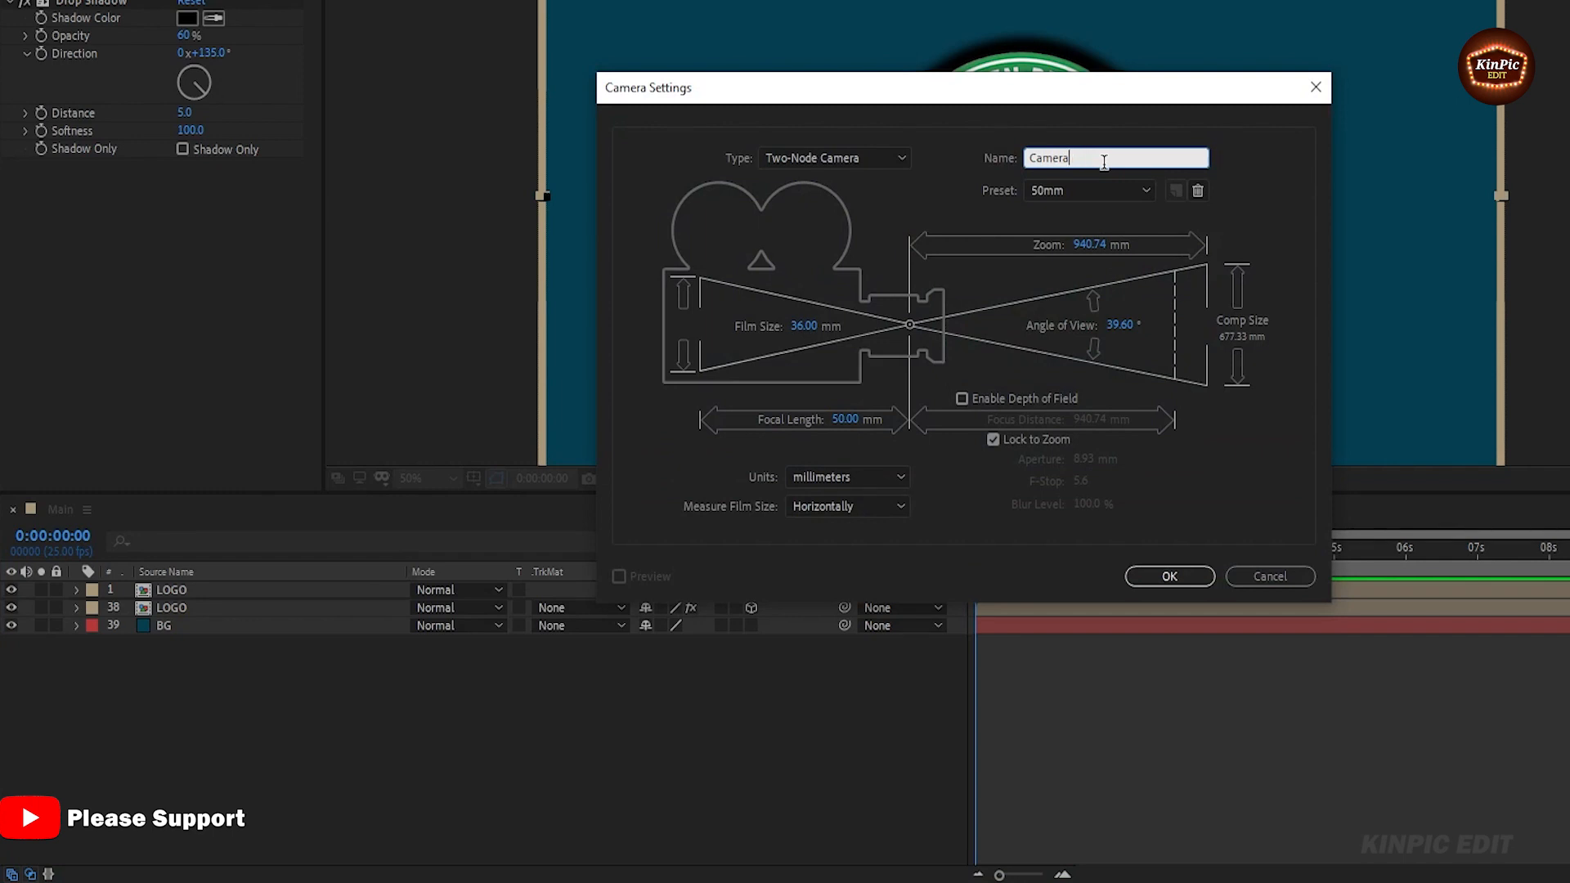
left_click(1096, 193)
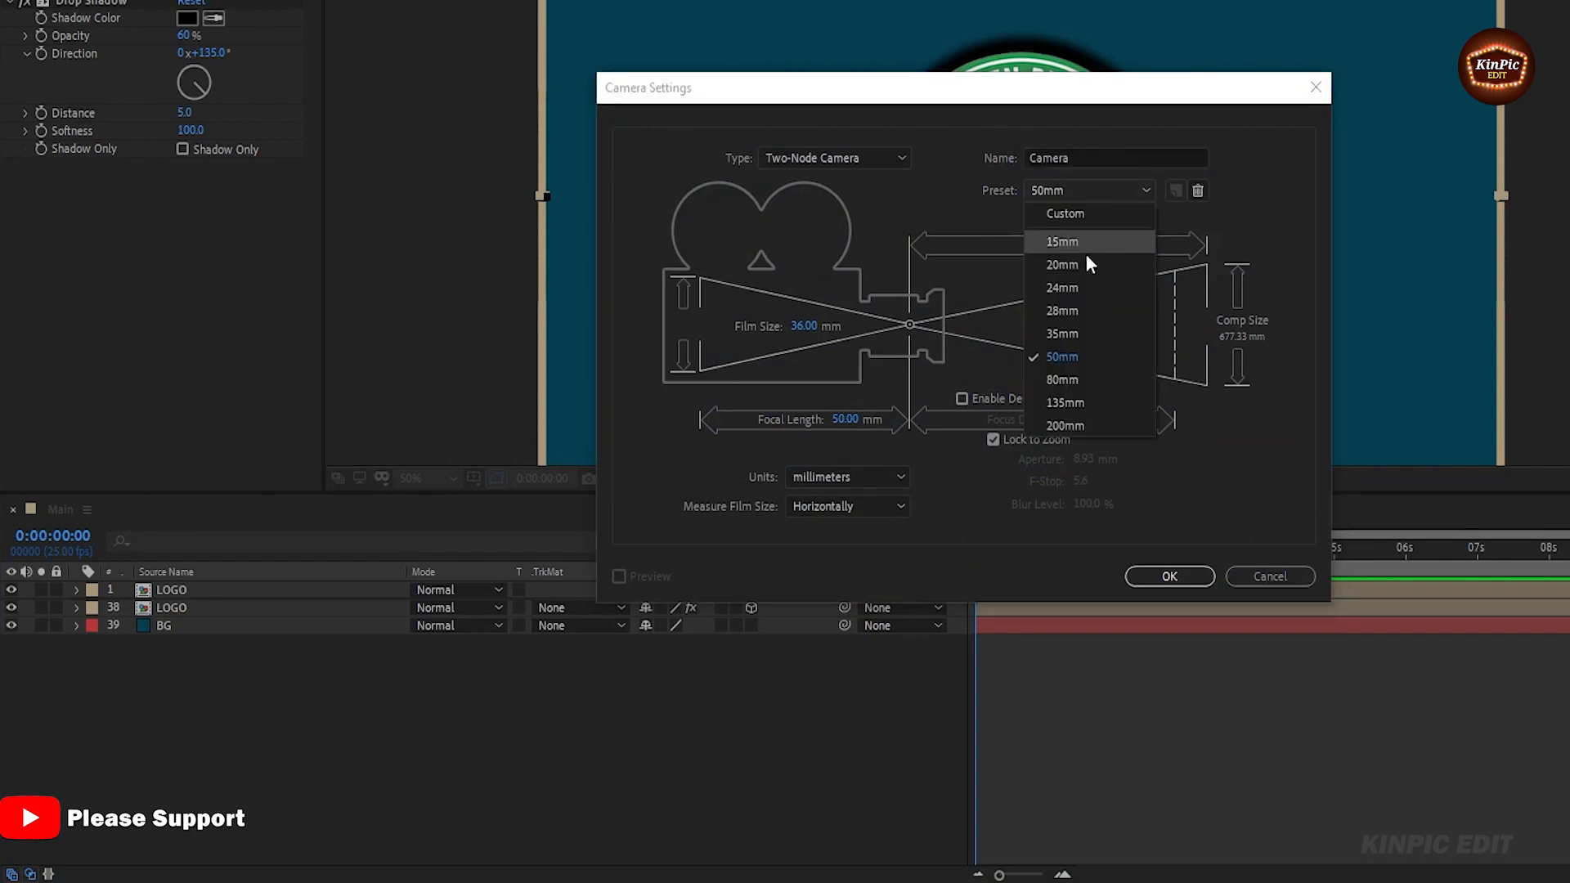
left_click(1112, 355)
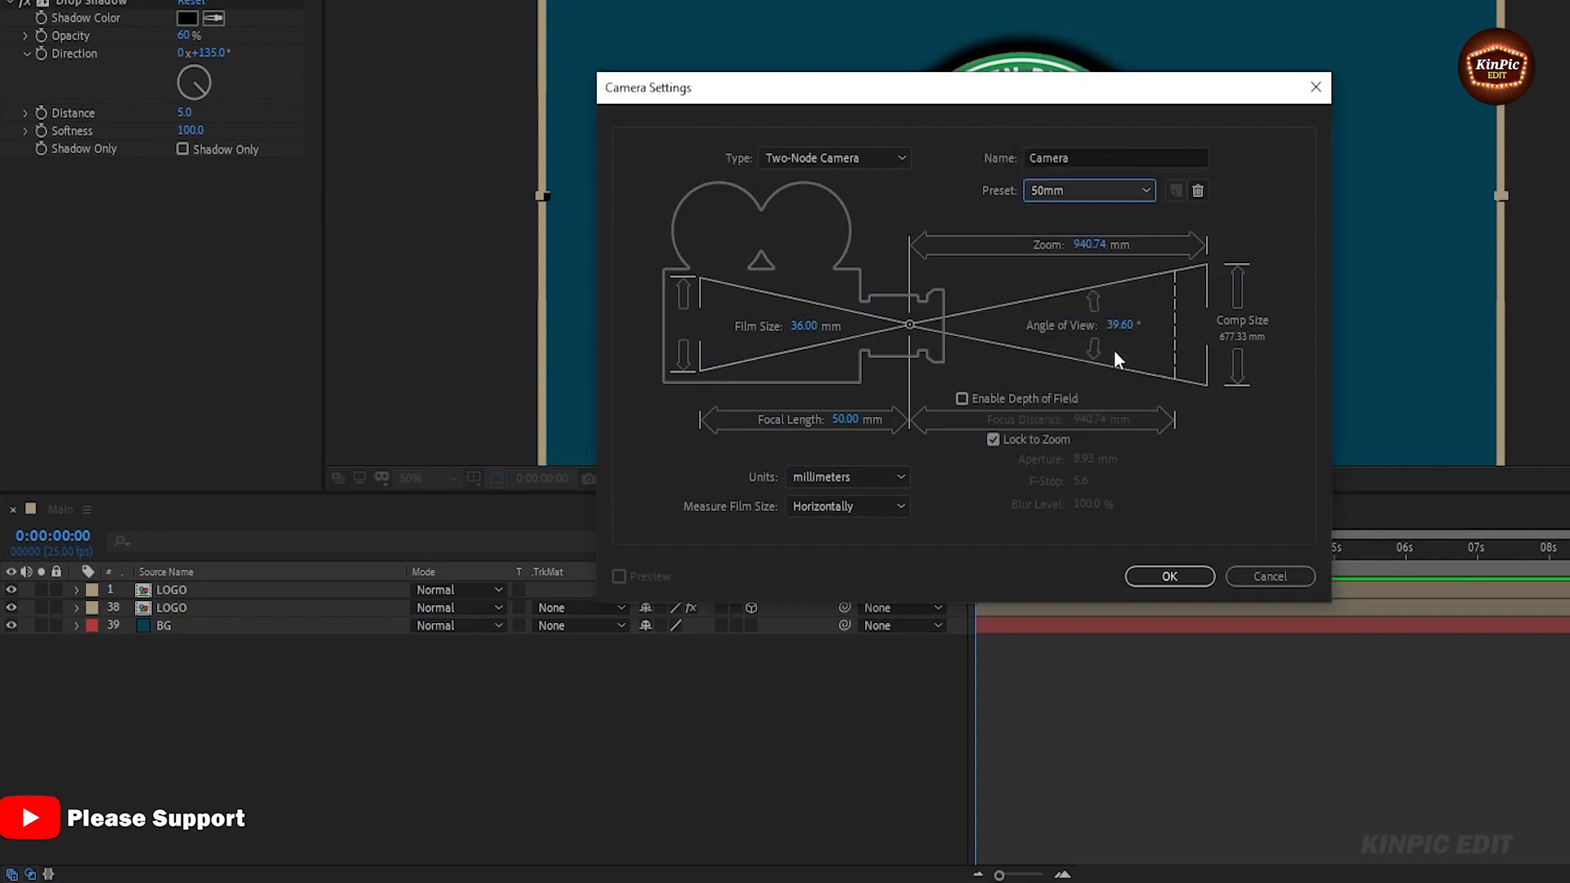
left_click(1170, 576)
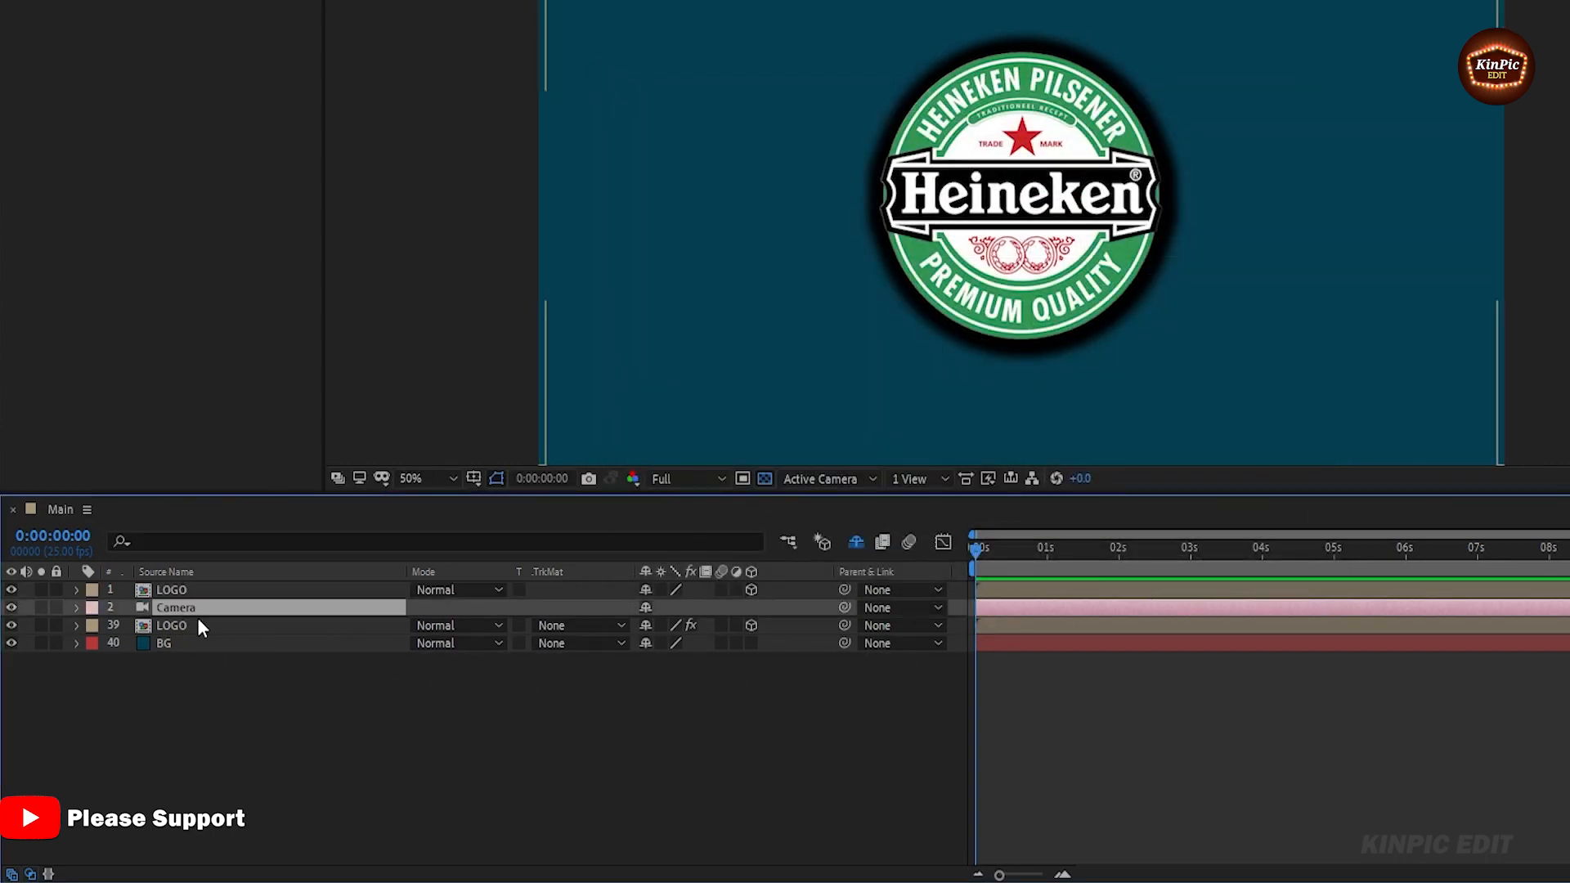
left_click_drag(179, 606, 175, 587)
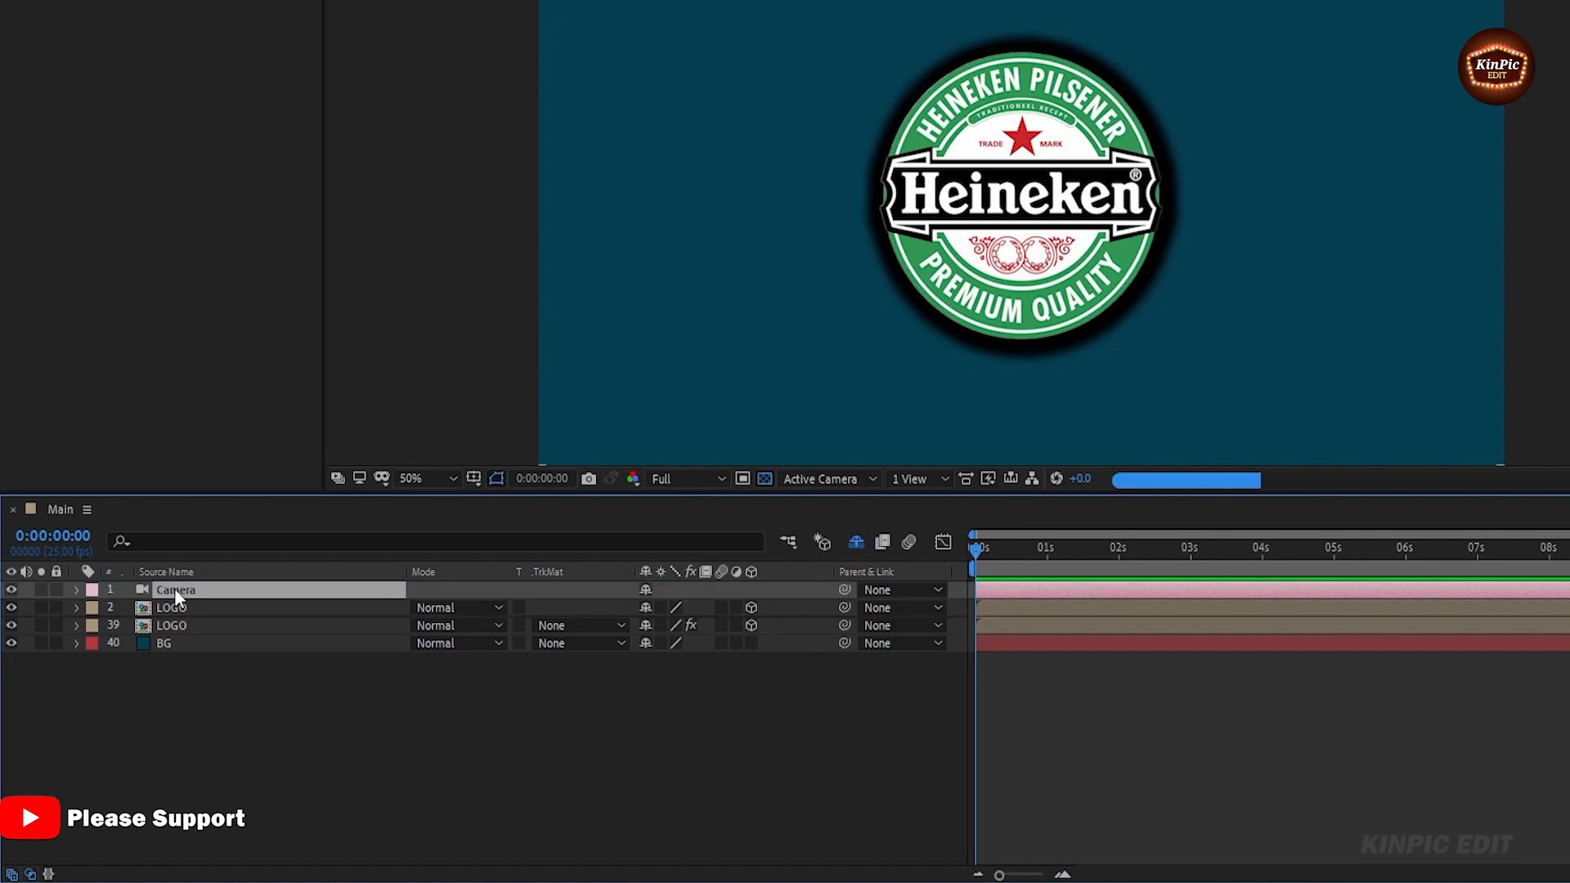
Add a null object to the composition and rename it Control.
right_click(251, 704)
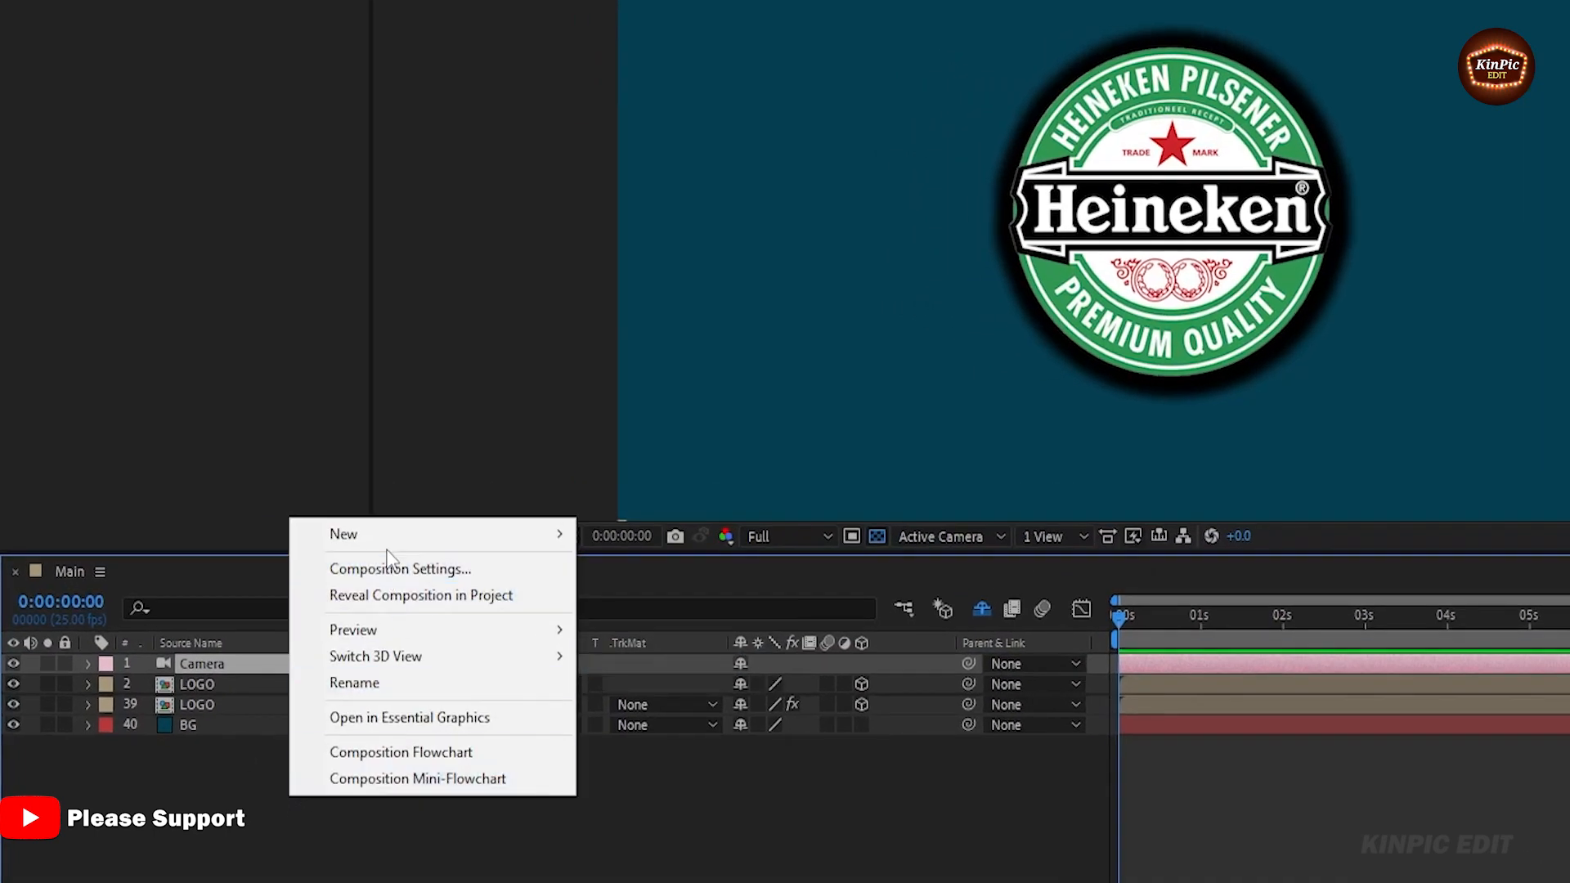
mouse_move(399, 532)
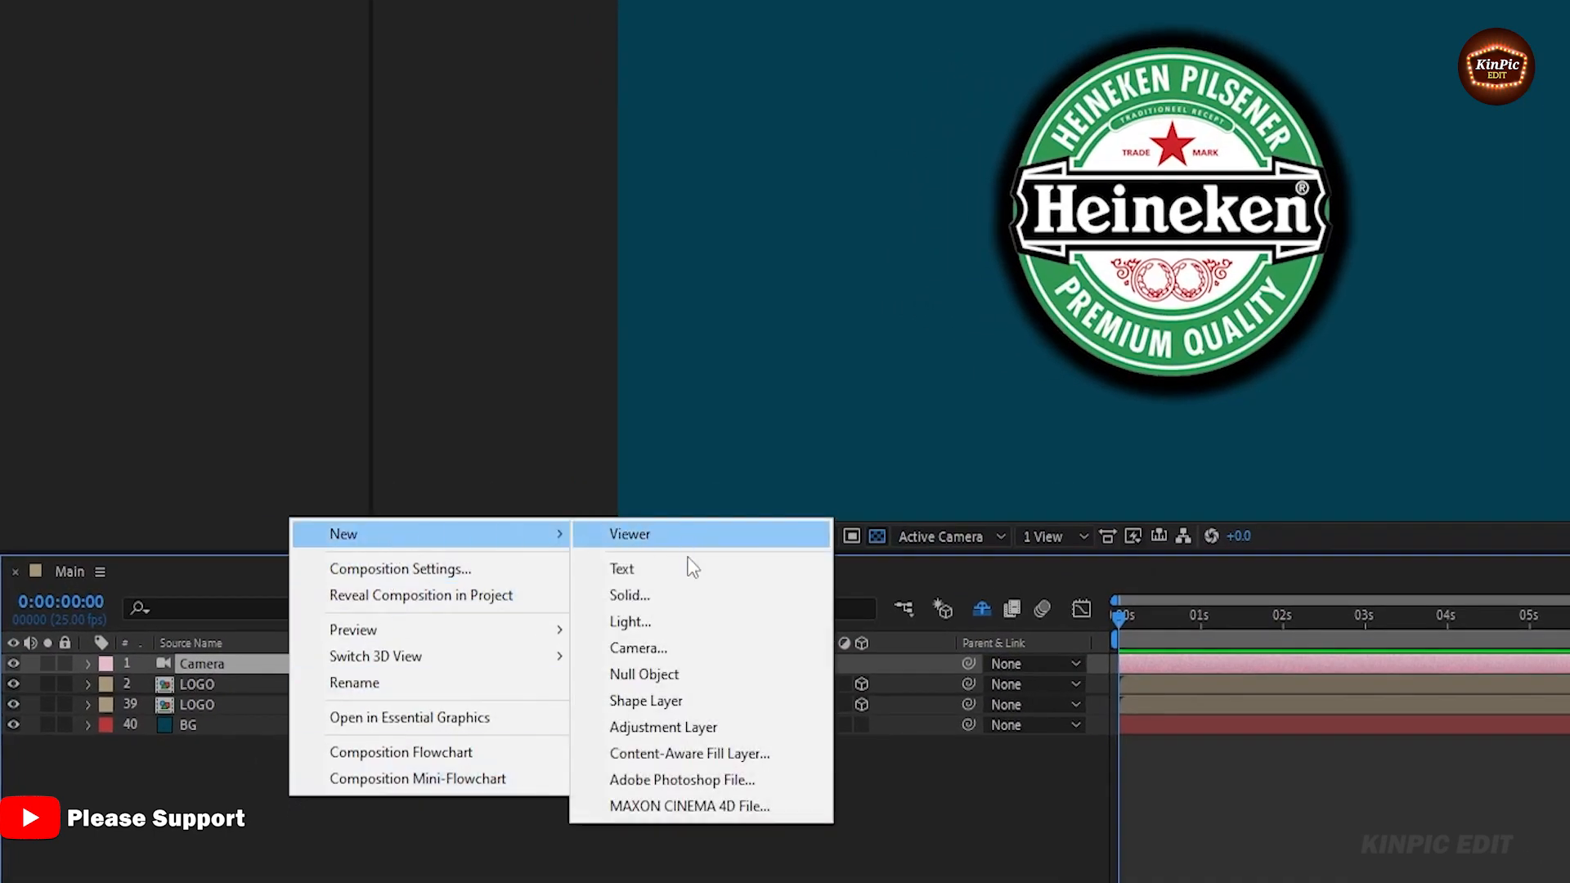
left_click(724, 675)
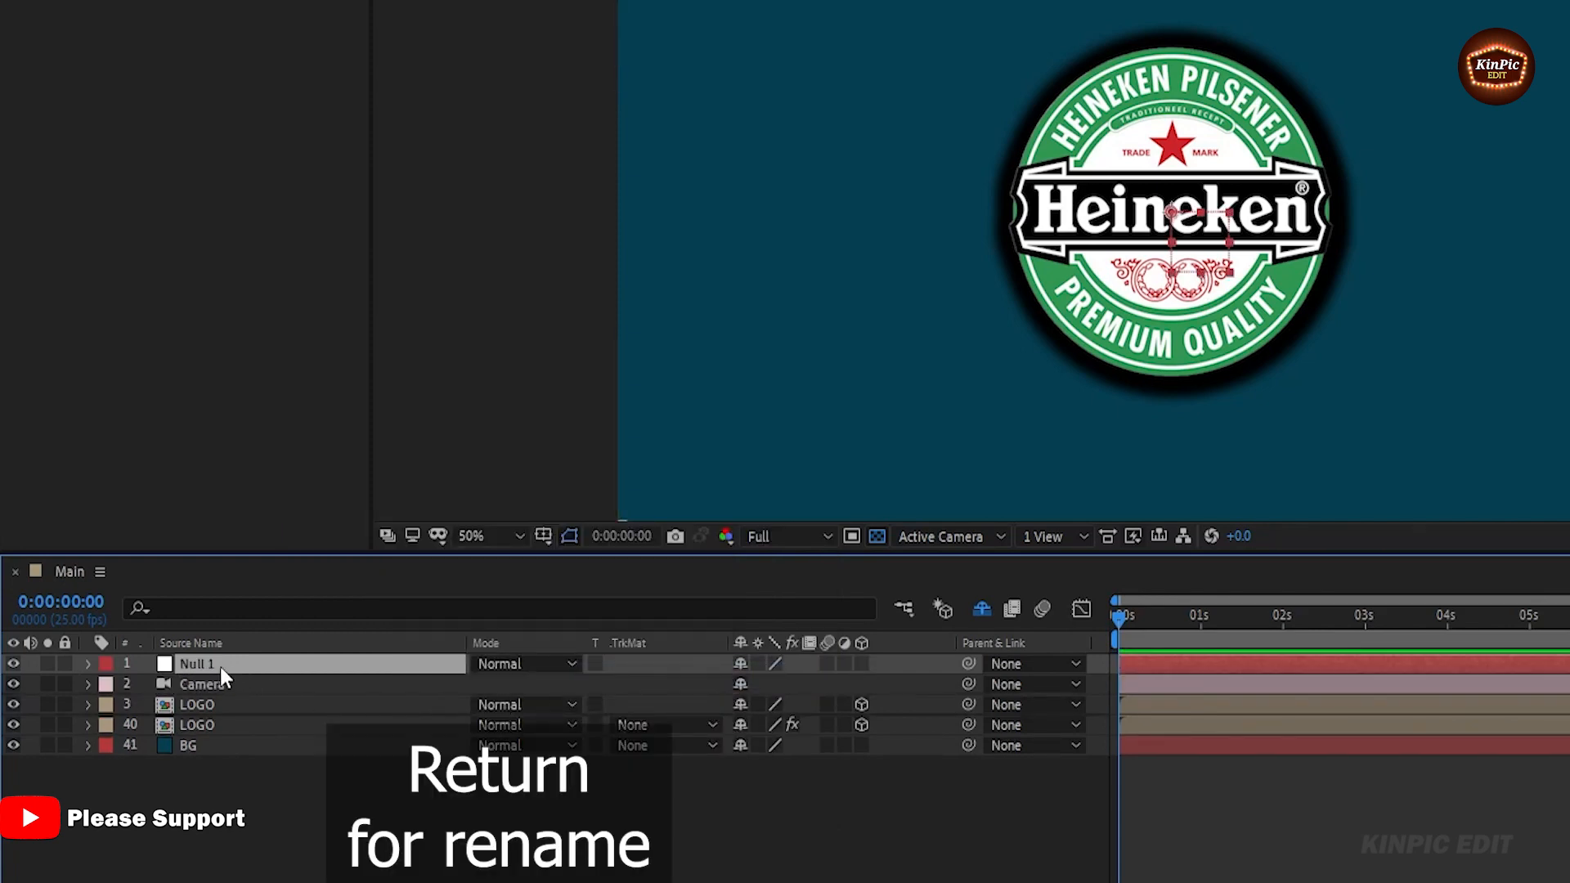
key("Return")
type("C")
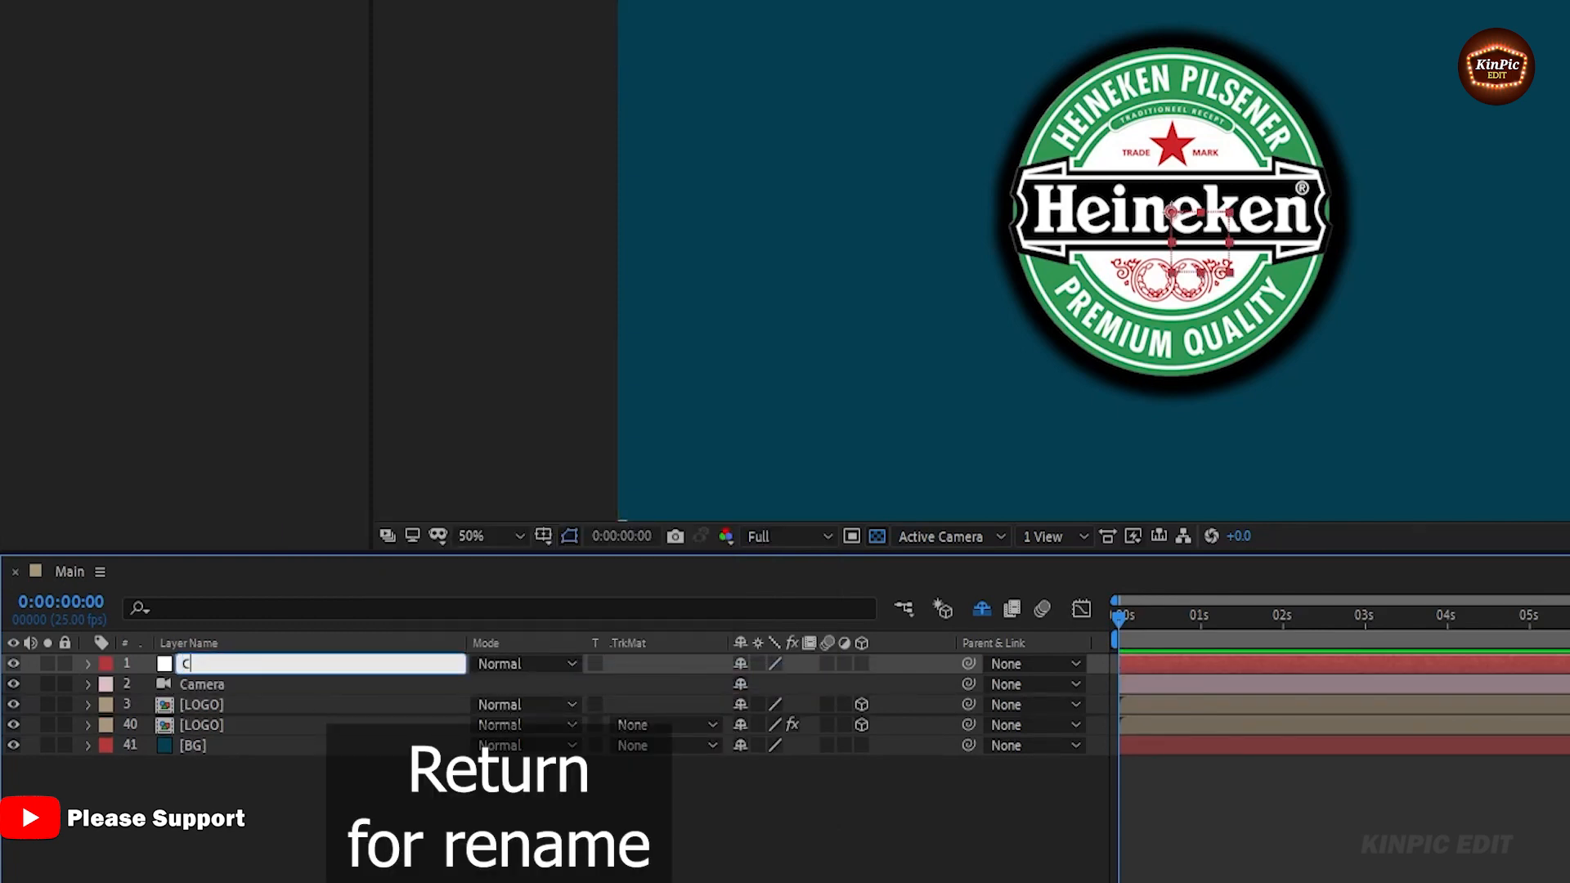
type("ontrol")
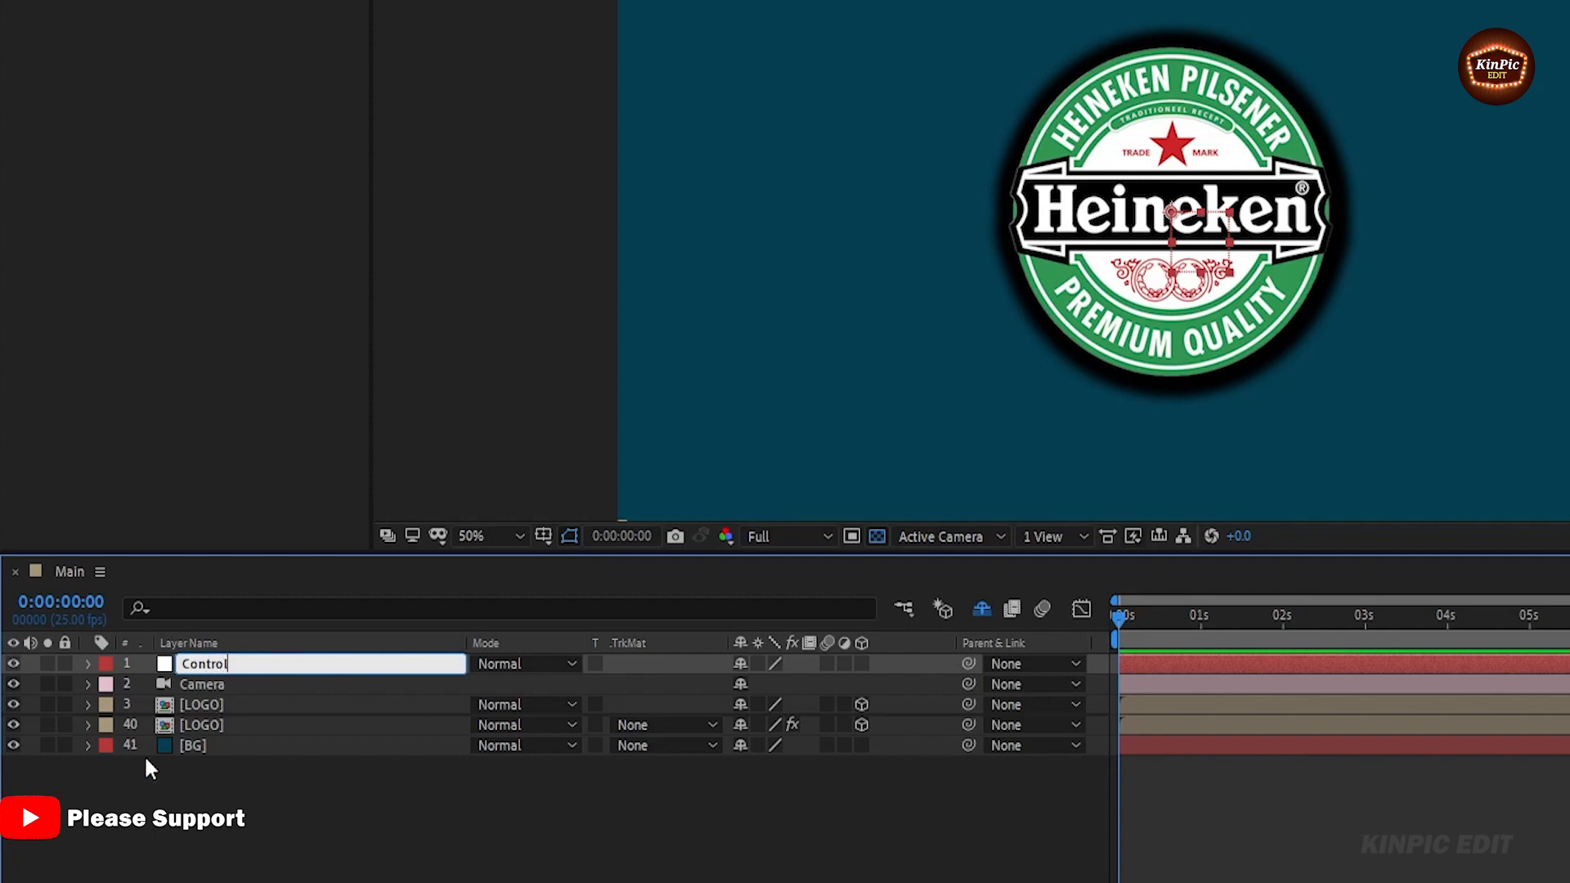
Make the Control null a 3D layer and parent the Camera layer to it.
left_click(228, 808)
left_click(312, 678)
left_click(302, 667)
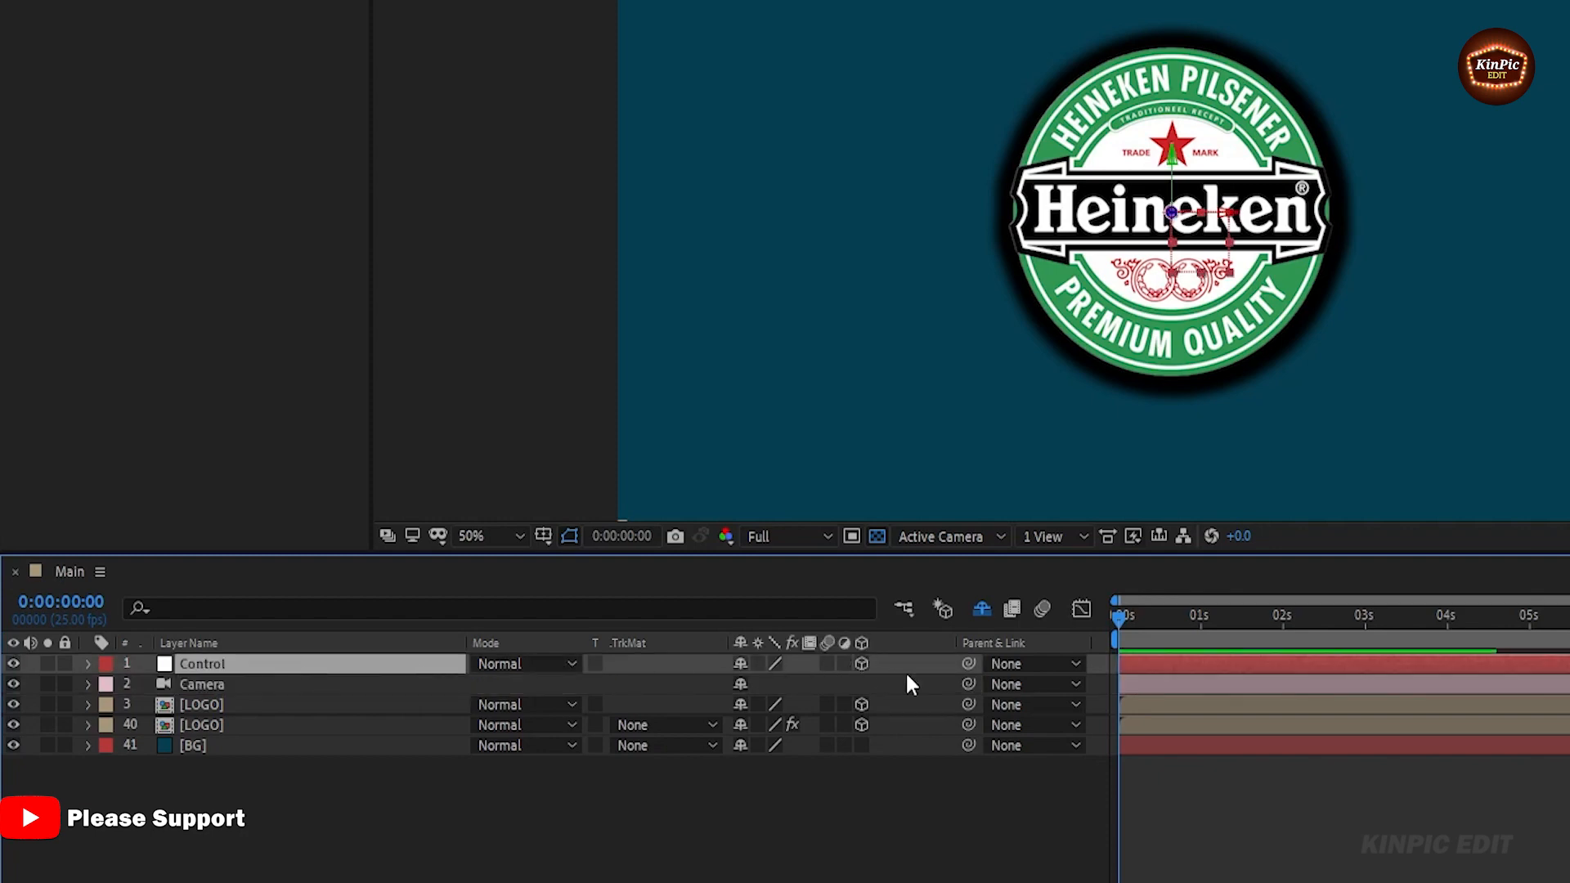
left_click_drag(968, 684, 330, 659)
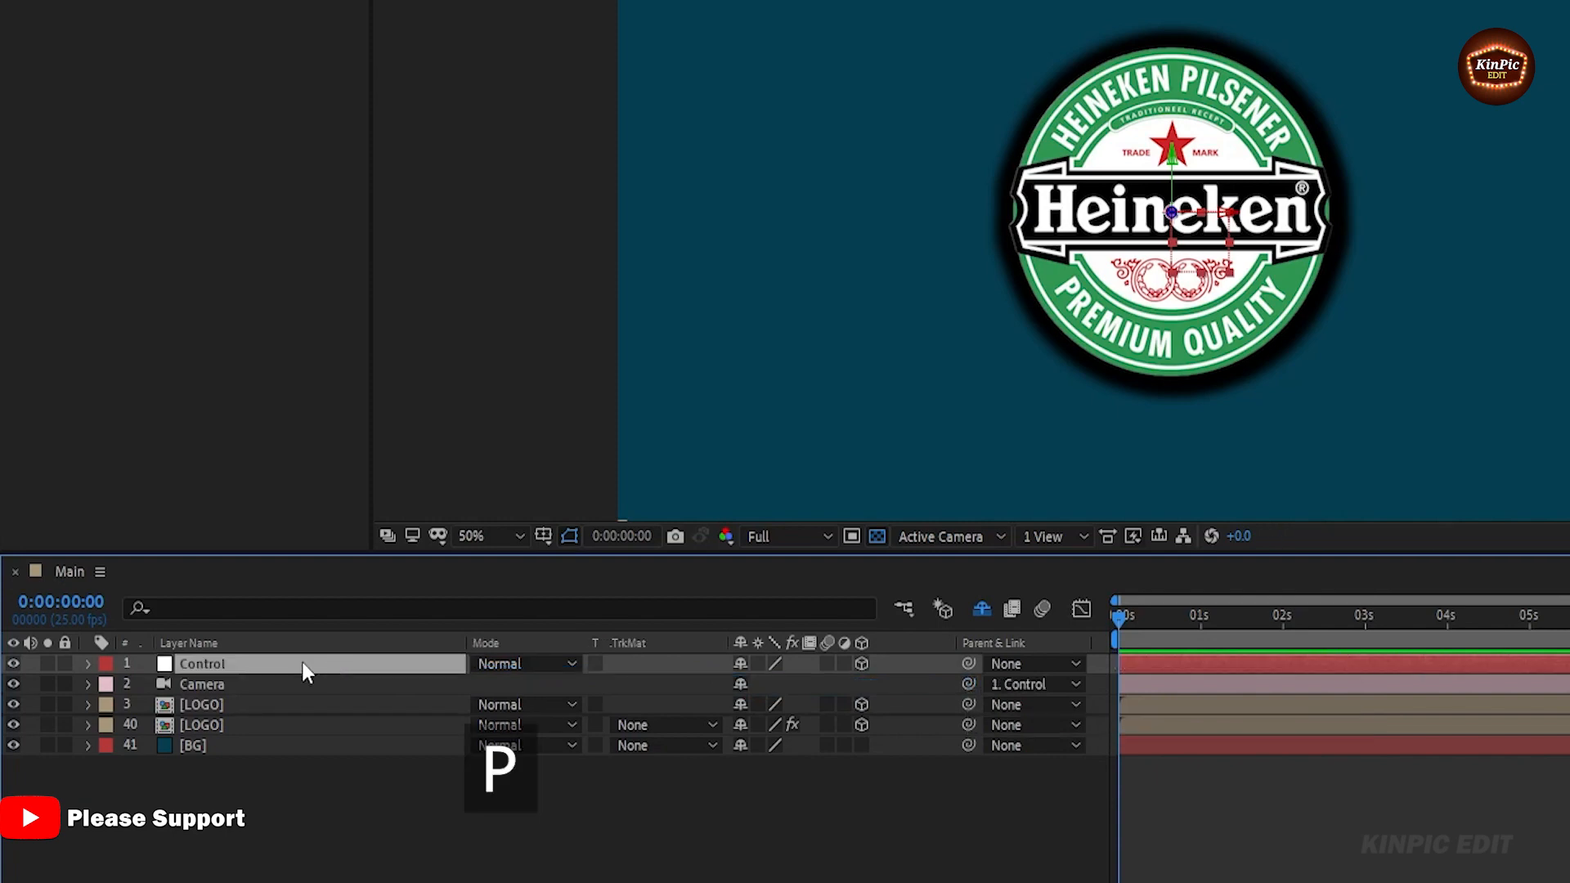
Add X, Y and Z Rotation keyframes at 0° on the Control null and place them at about 4.7 seconds.
key("r")
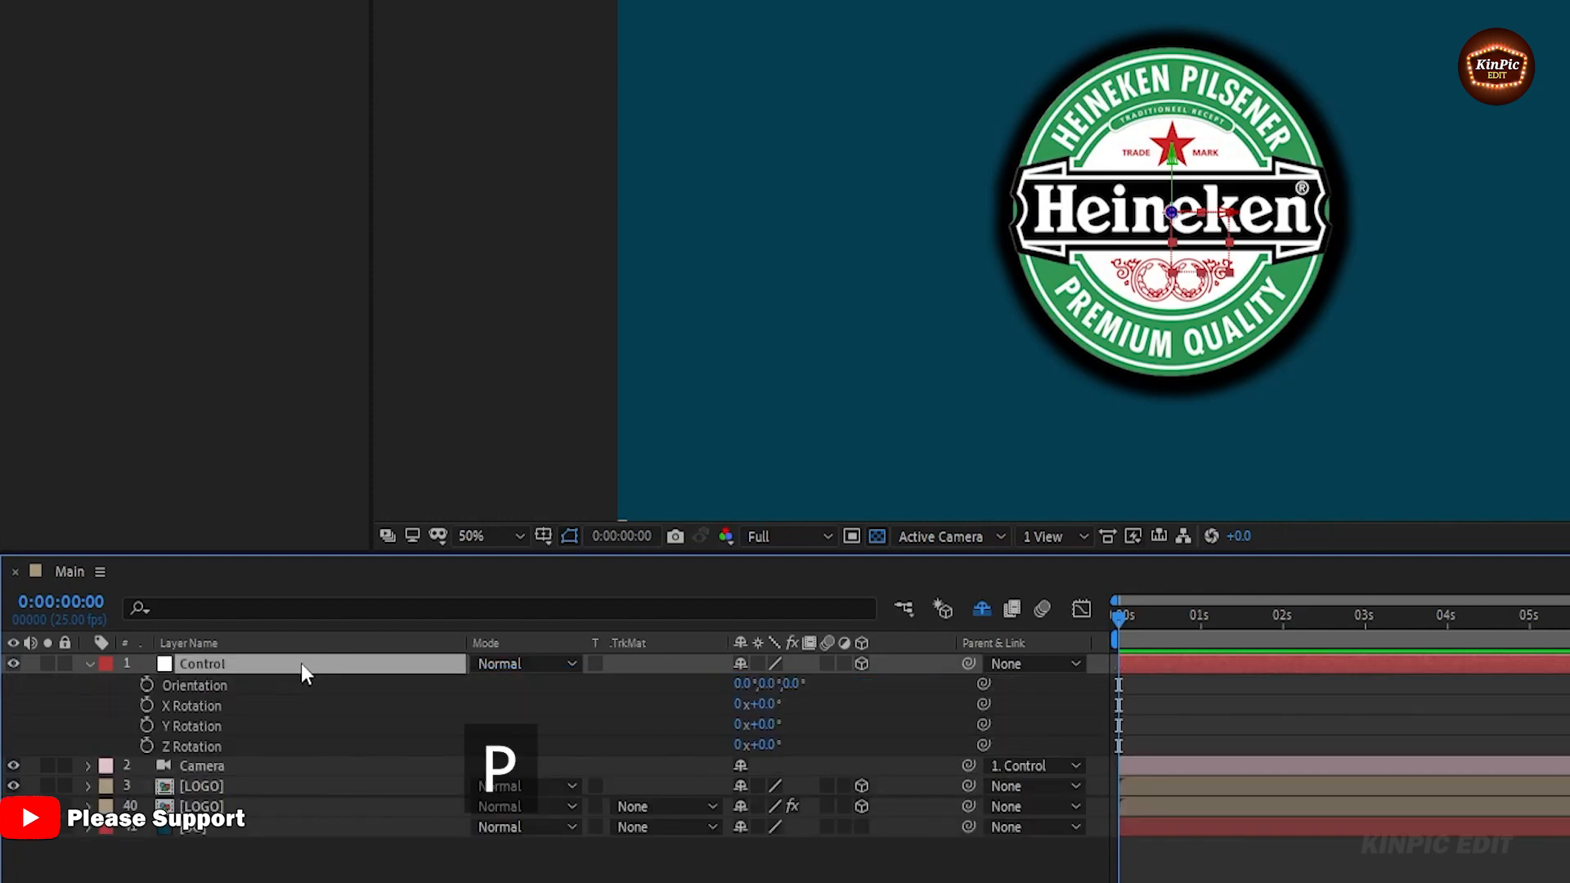
left_click(146, 705)
left_click(145, 725)
left_click(148, 746)
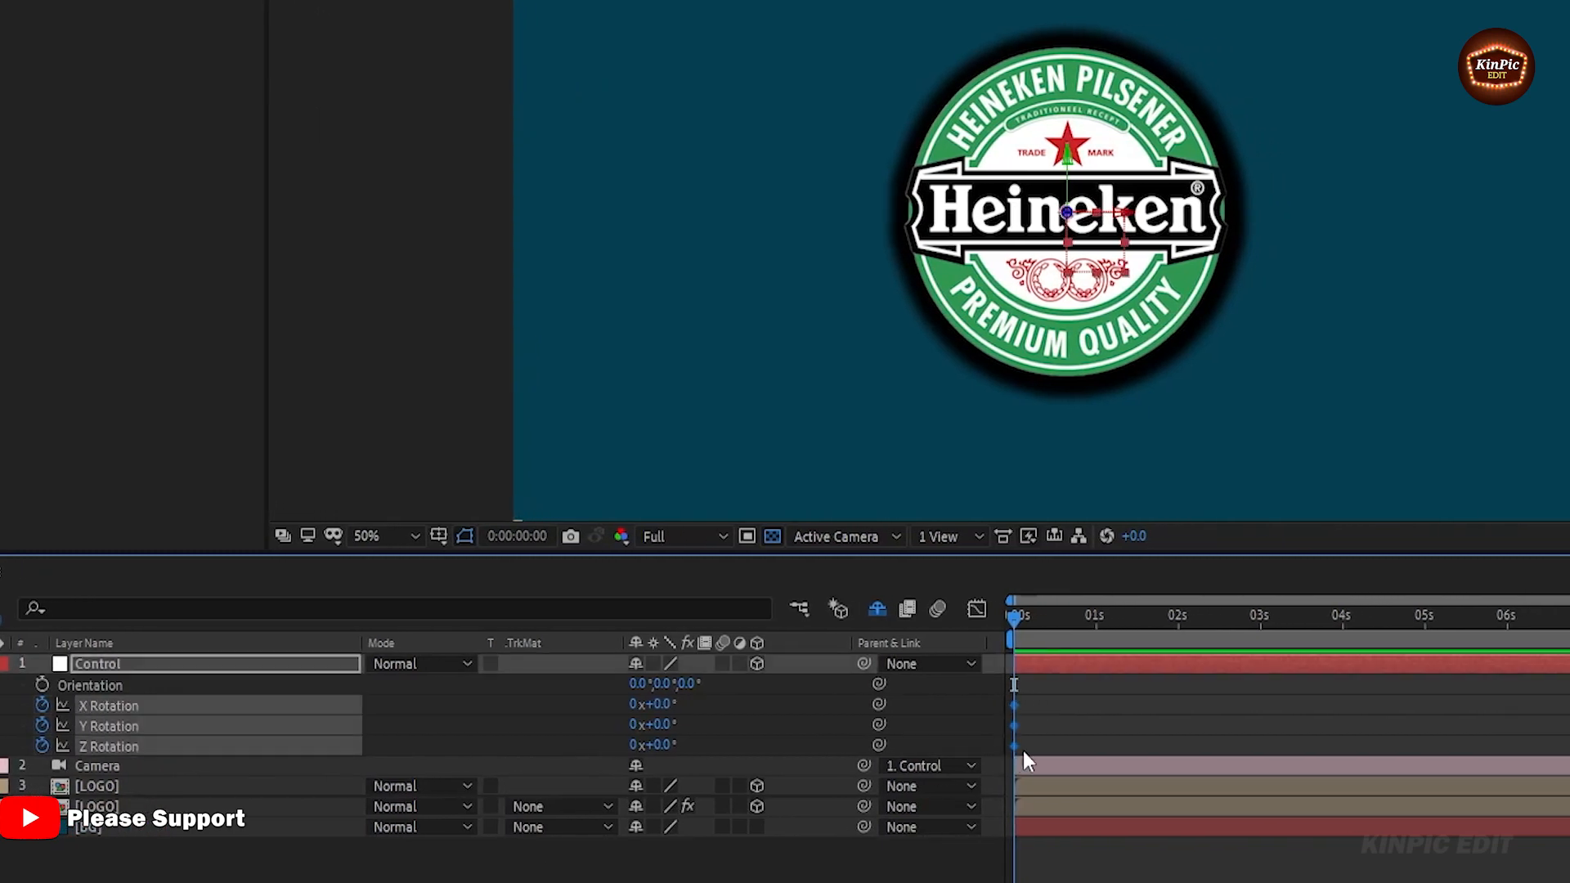
left_click_drag(1012, 748, 1029, 747)
left_click_drag(1404, 748, 1469, 734)
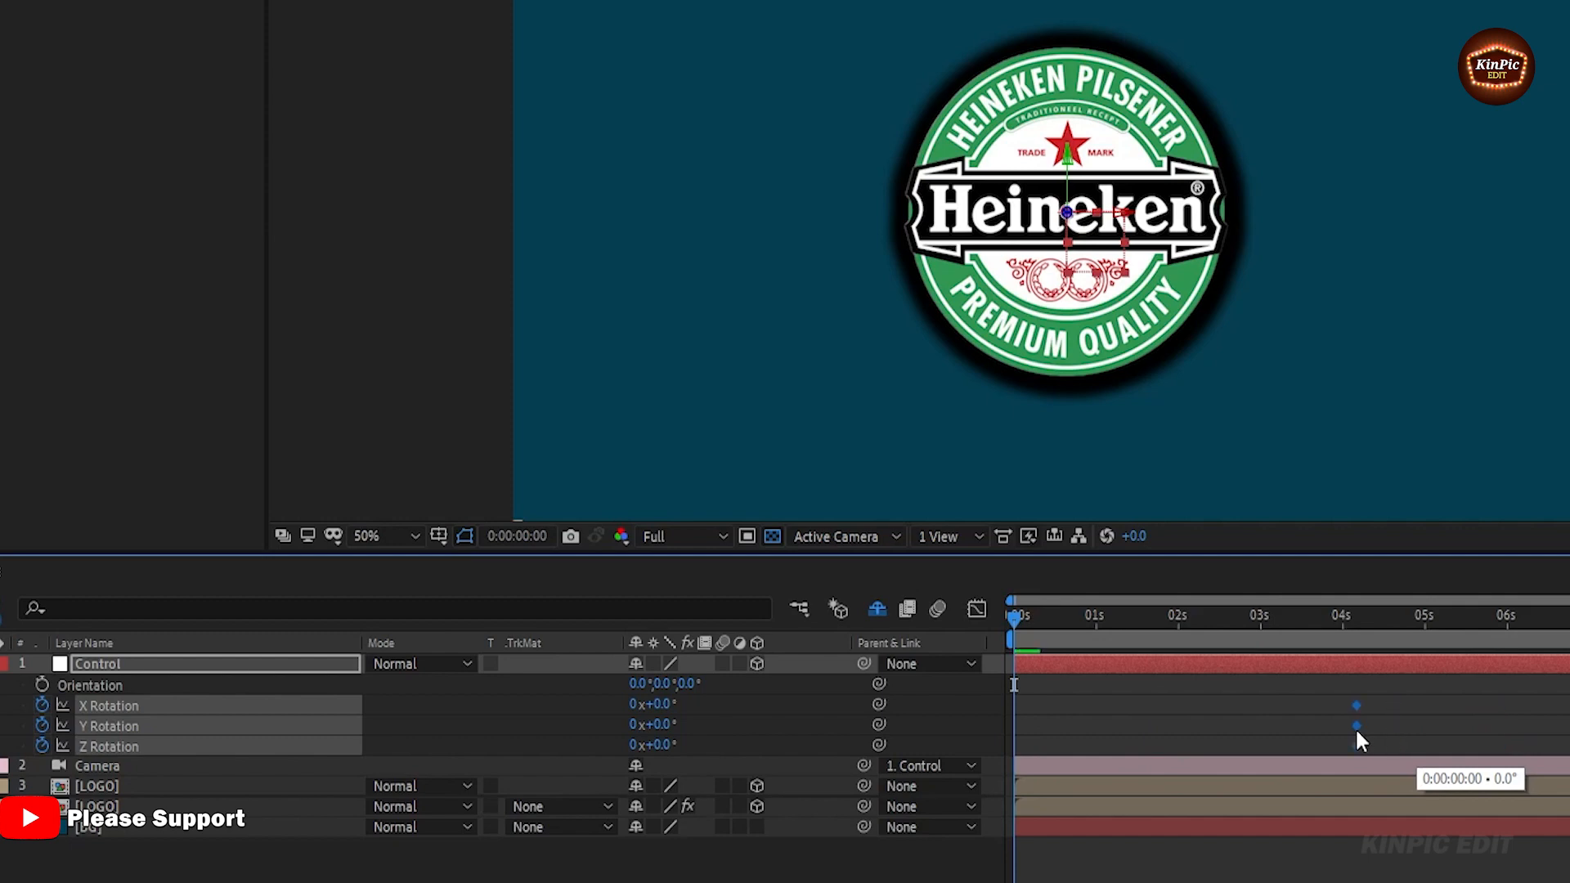
left_click_drag(1395, 728, 1394, 727)
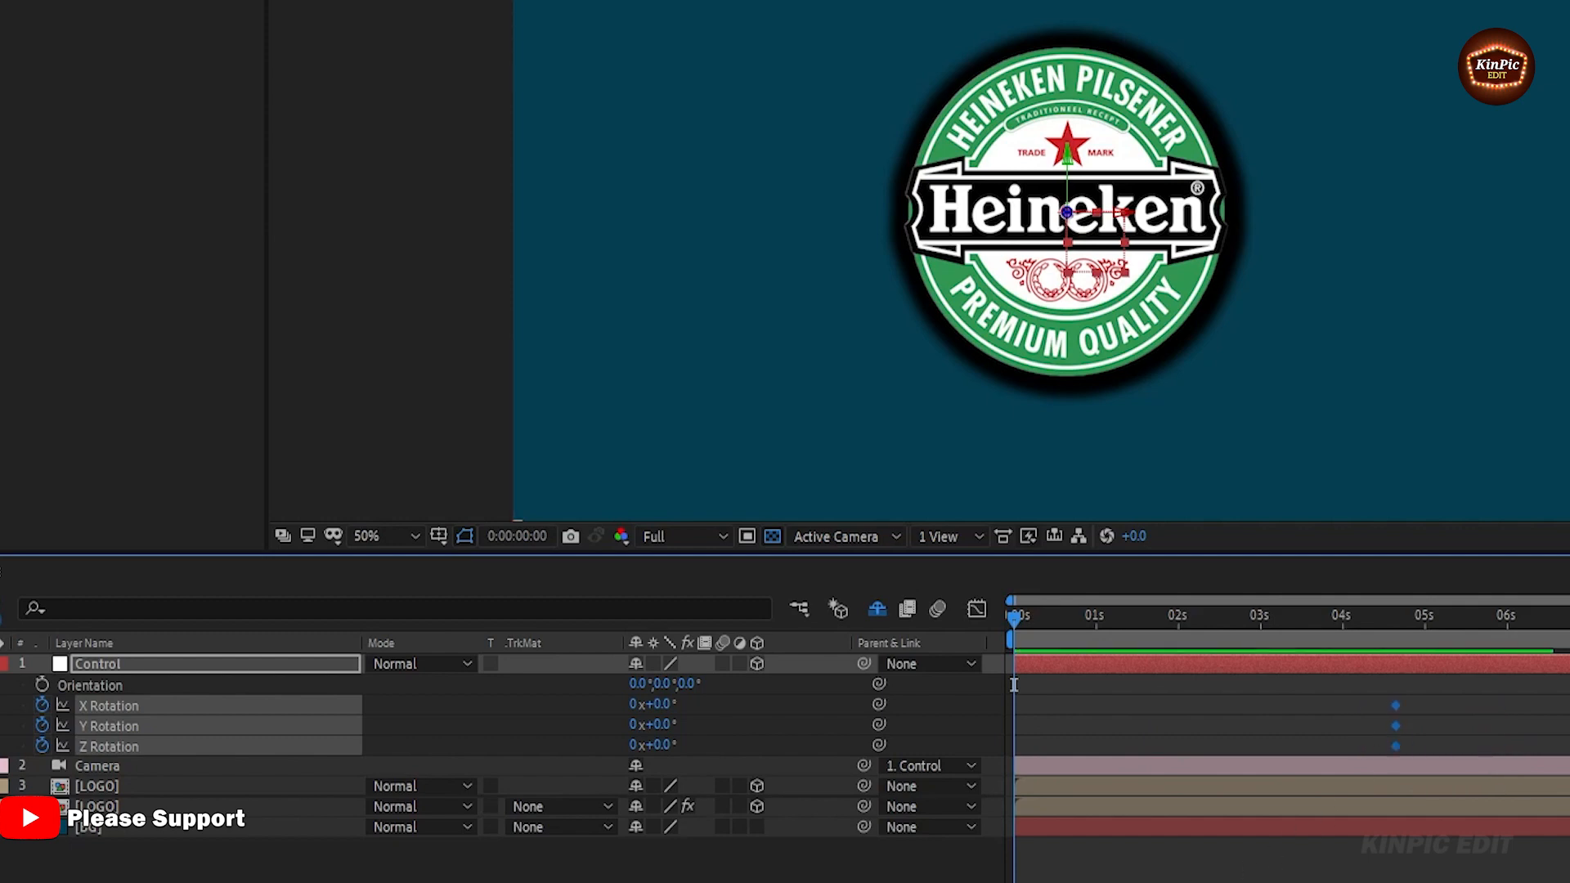
At frame 0, set Control's X Rotation to 54°, Y to 76° and Z to 6°, with the preview resolution reduced to Half.
left_click(1014, 685)
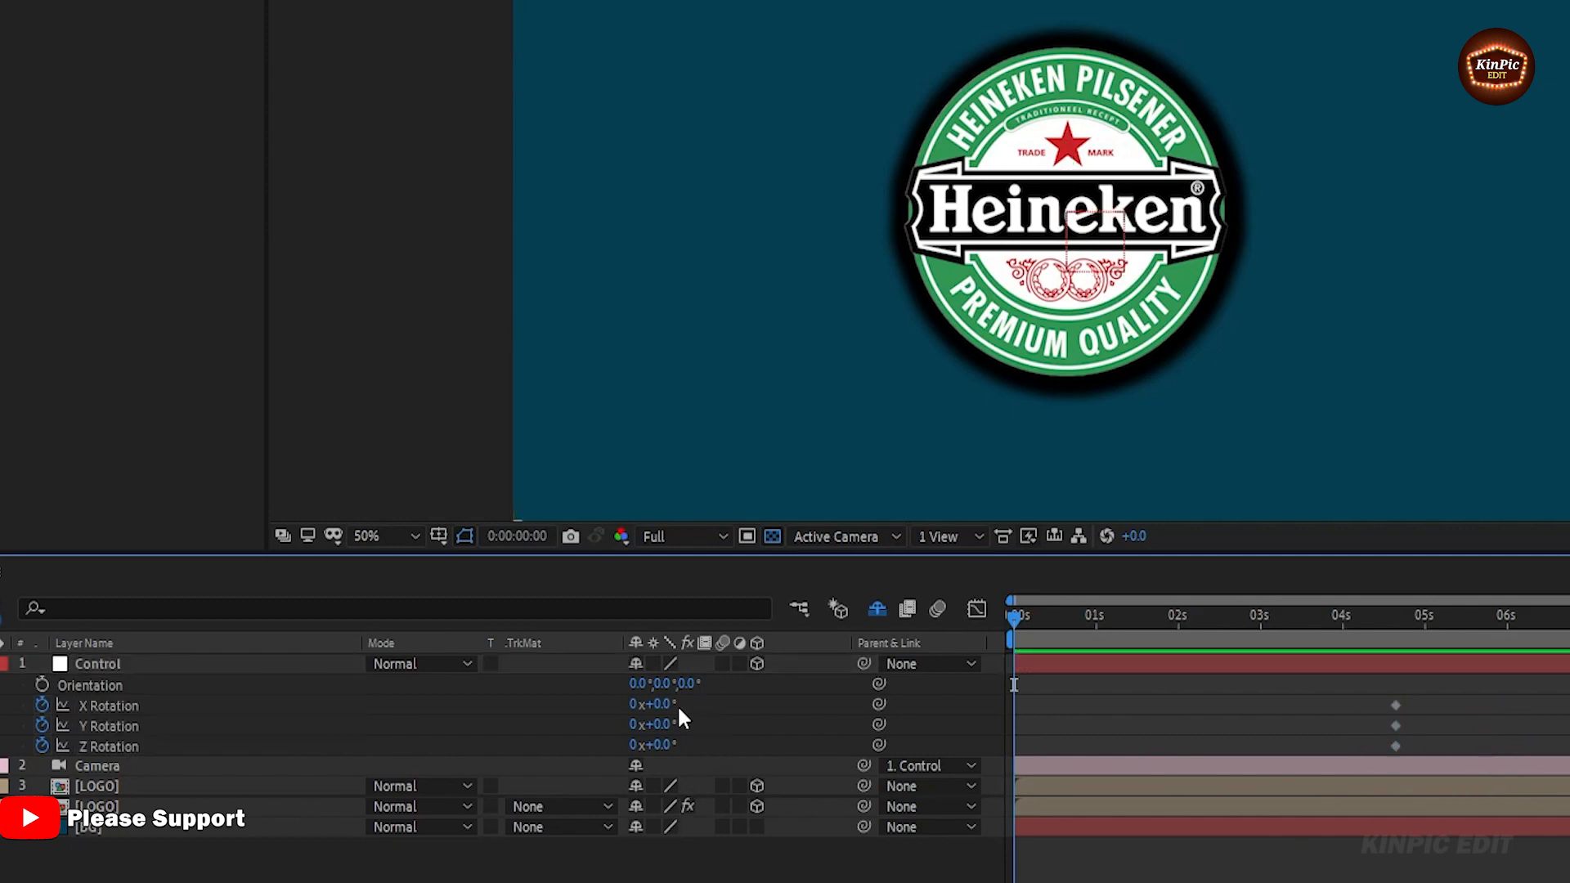
left_click_drag(669, 703, 718, 708)
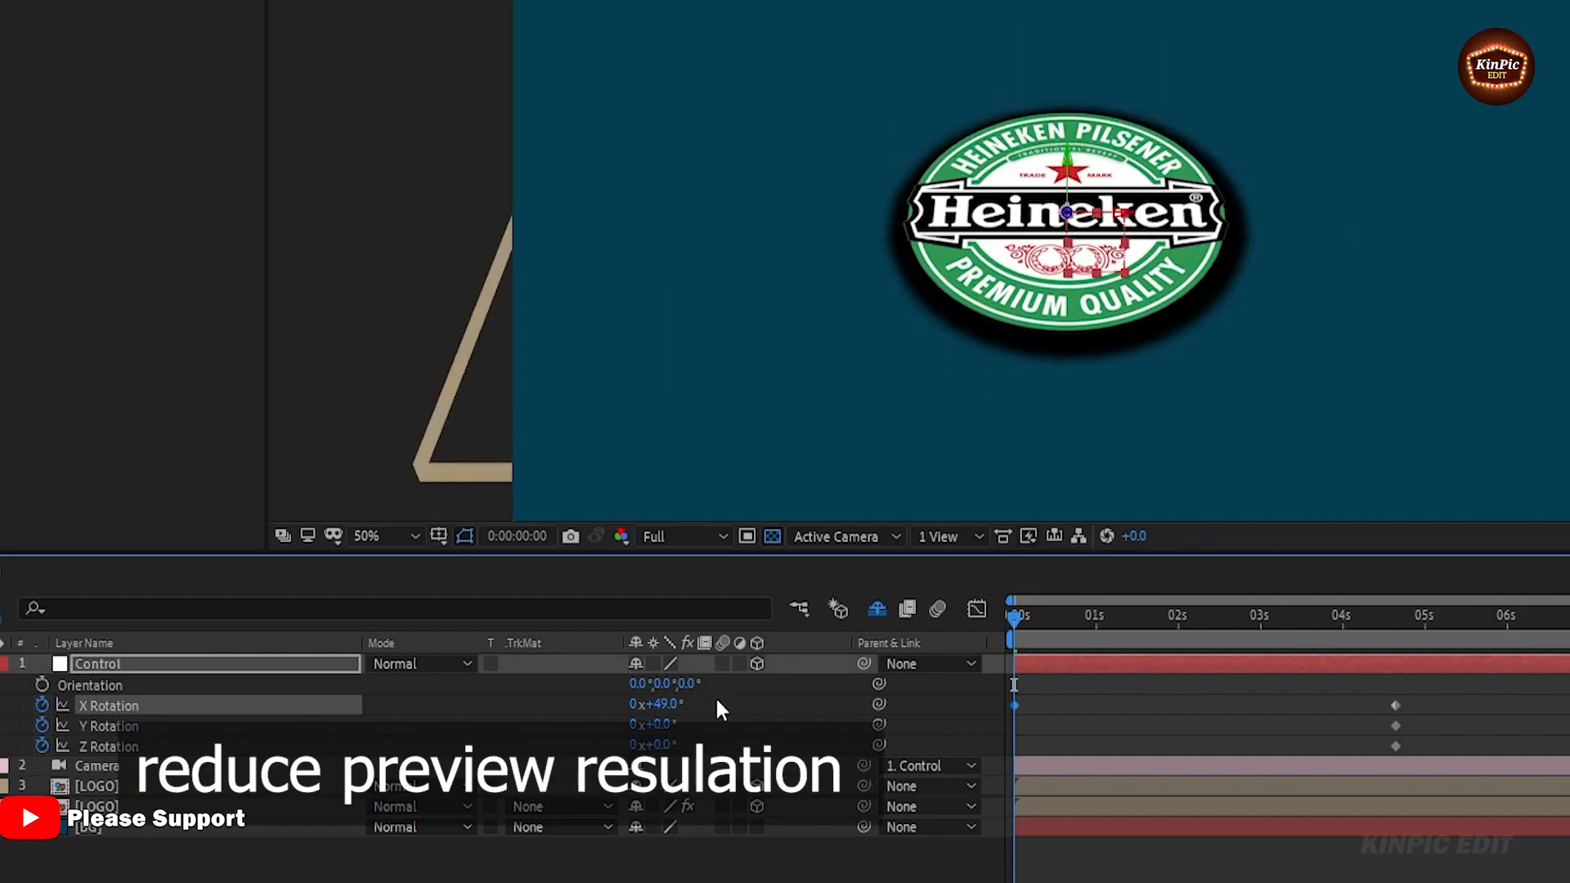
left_click(682, 536)
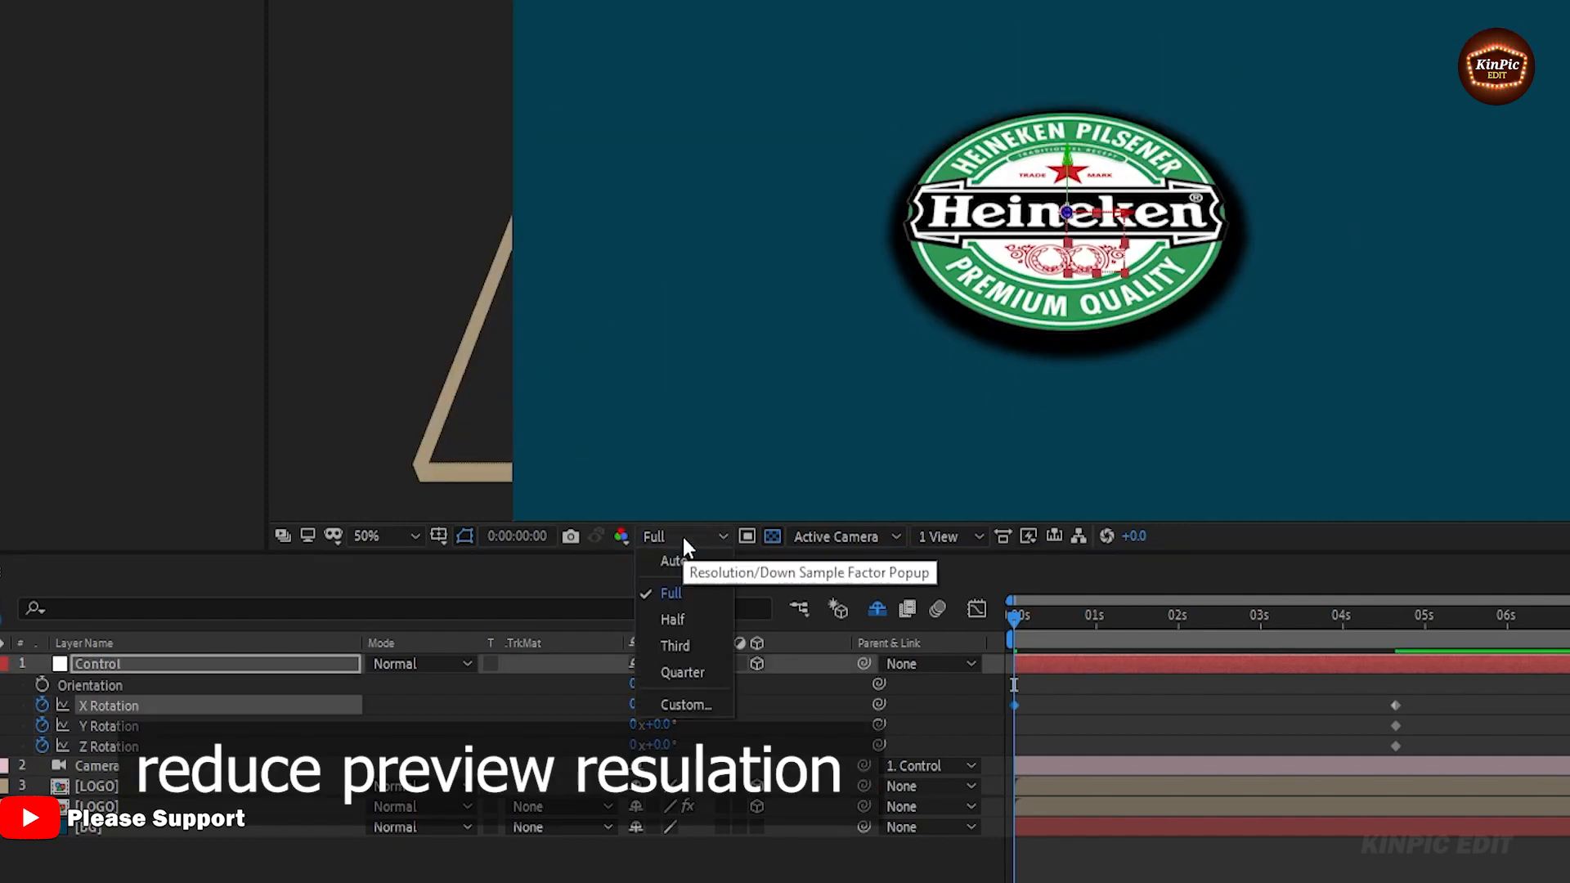
left_click(685, 619)
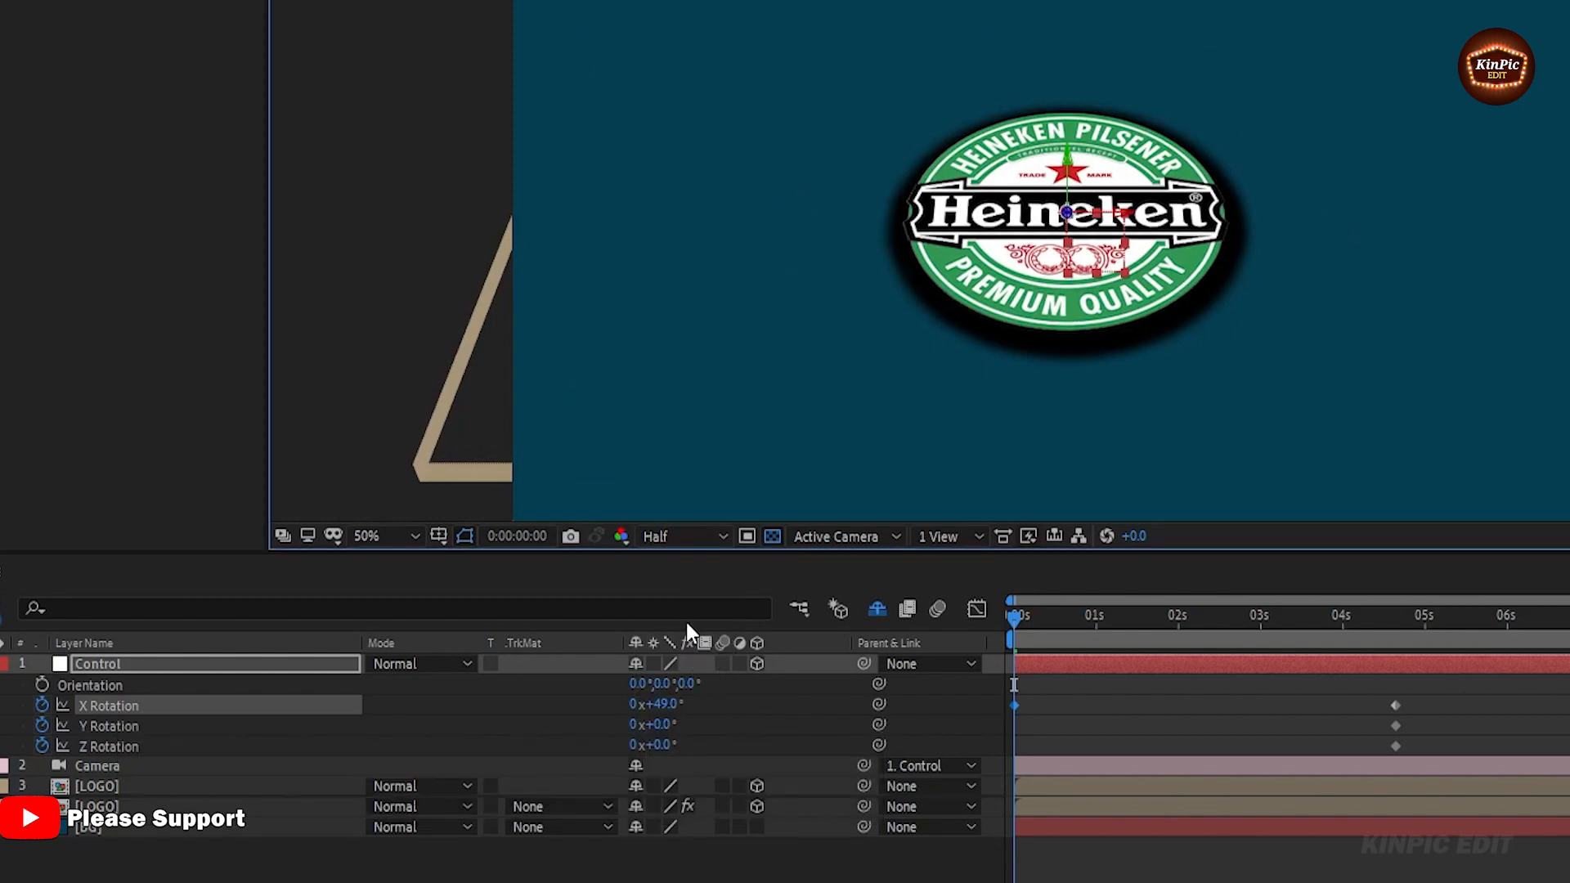
left_click_drag(661, 723, 743, 713)
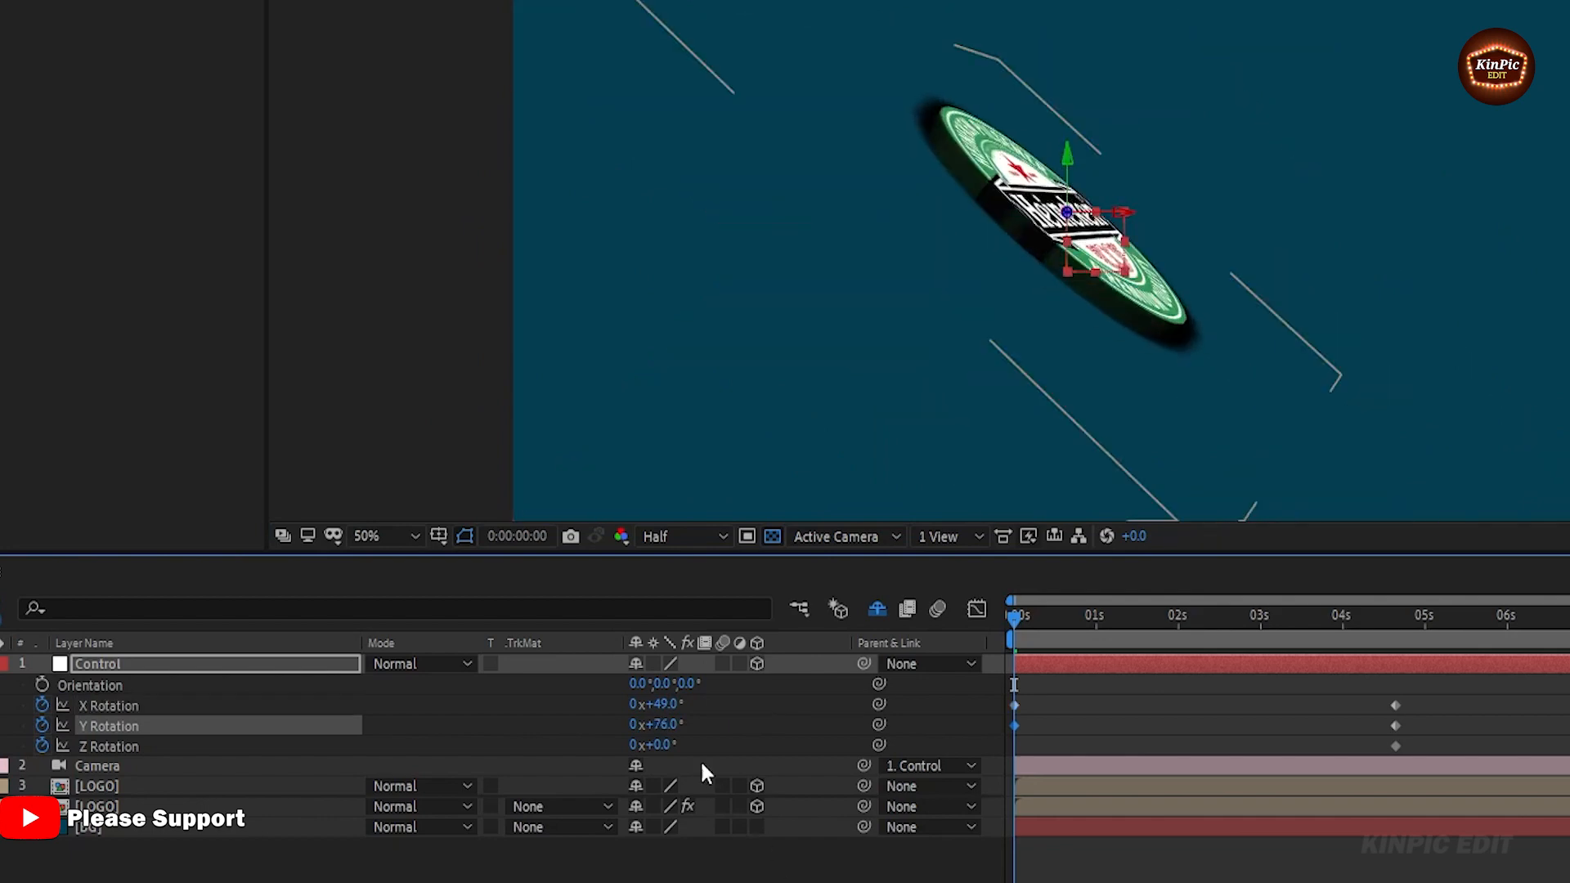
left_click_drag(662, 745, 660, 842)
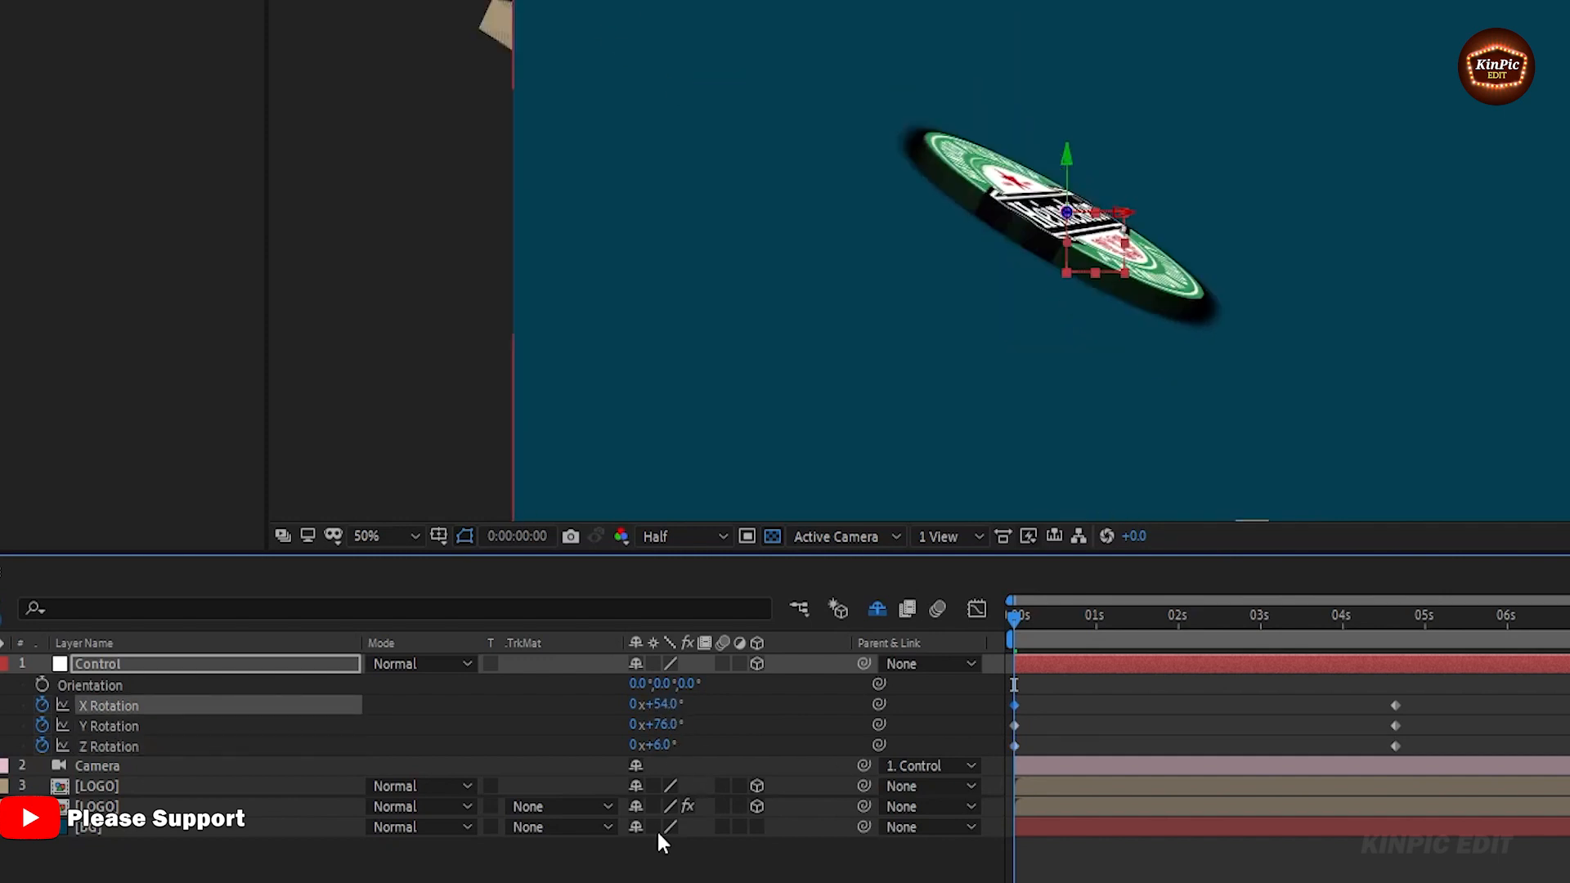
Apply Easy Ease to all of the Control null's X, Y and Z Rotation keyframes.
mouse_move(1418, 699)
left_mouse_down()
mouse_move(1303, 784)
mouse_move(998, 760)
left_mouse_up()
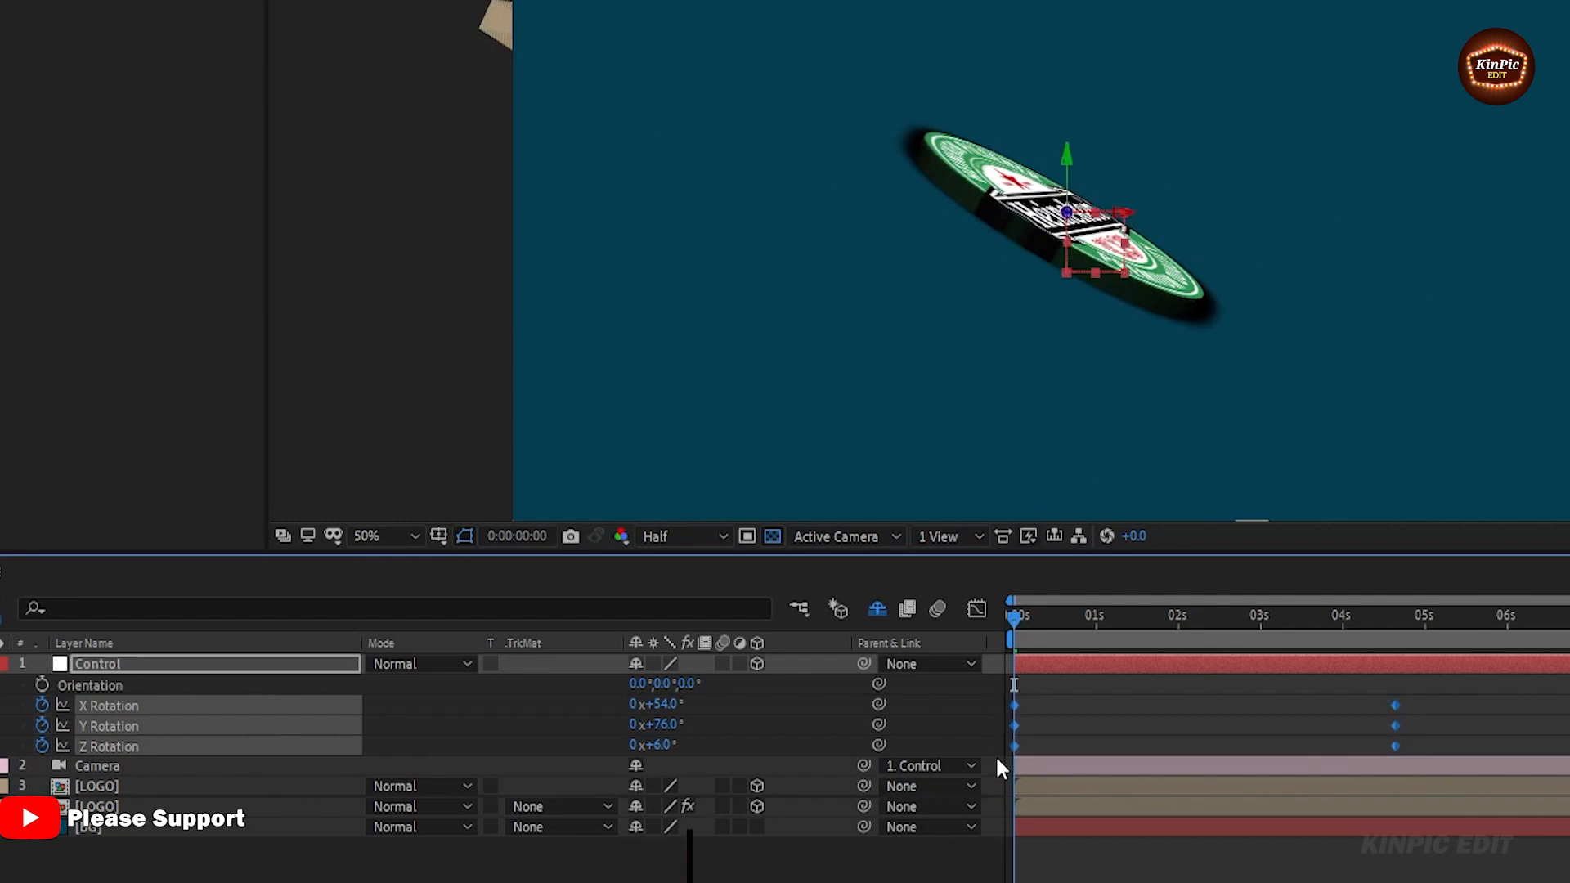
right_click(1014, 746)
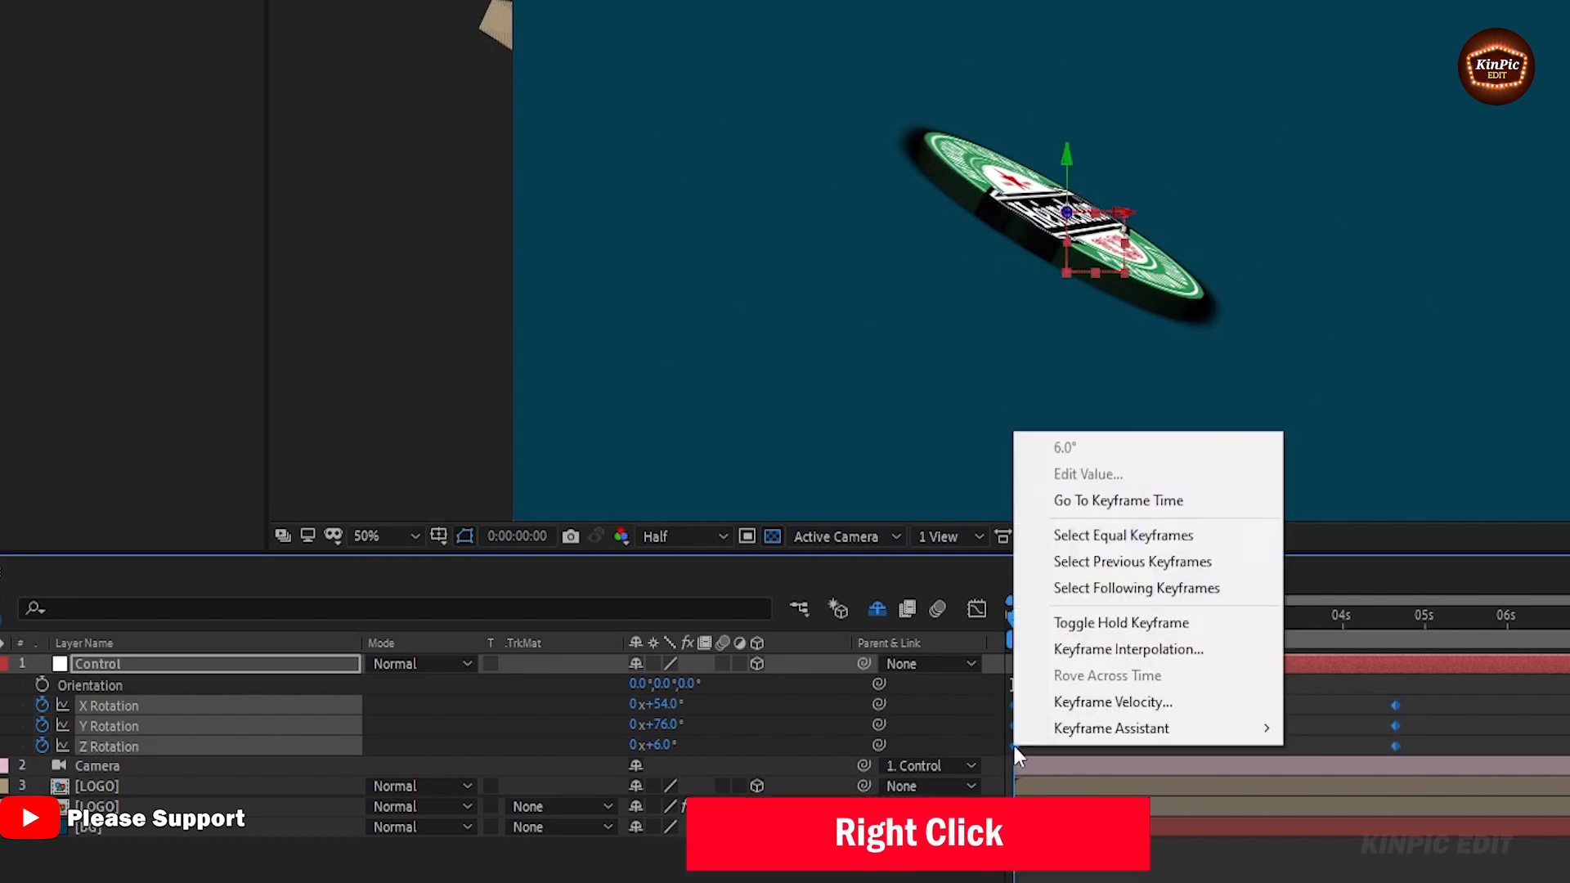
mouse_move(1076, 719)
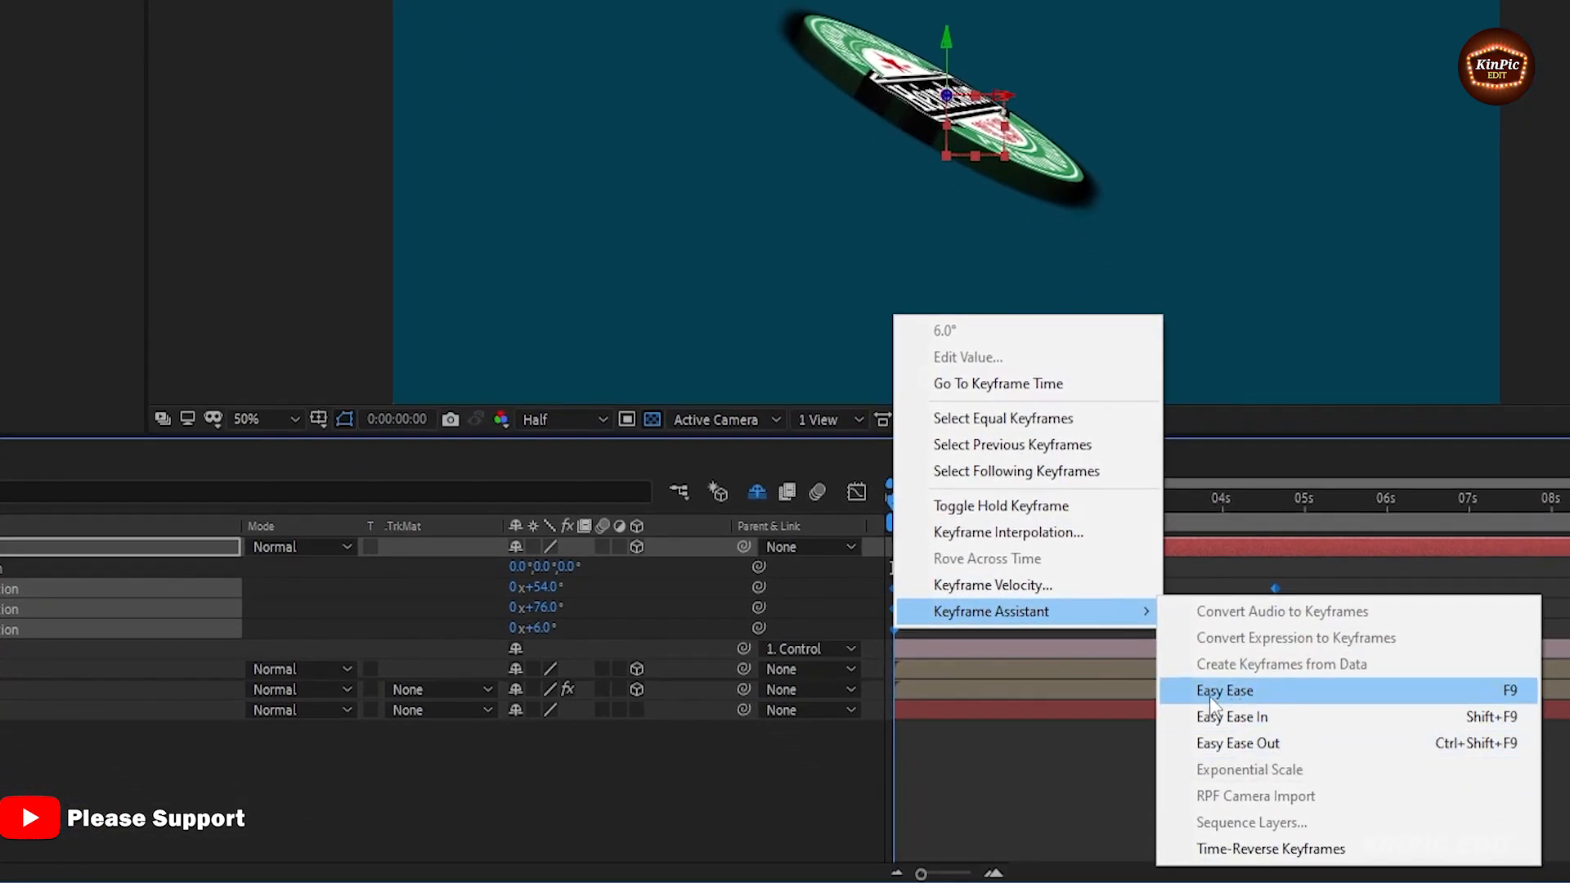
left_click(1407, 687)
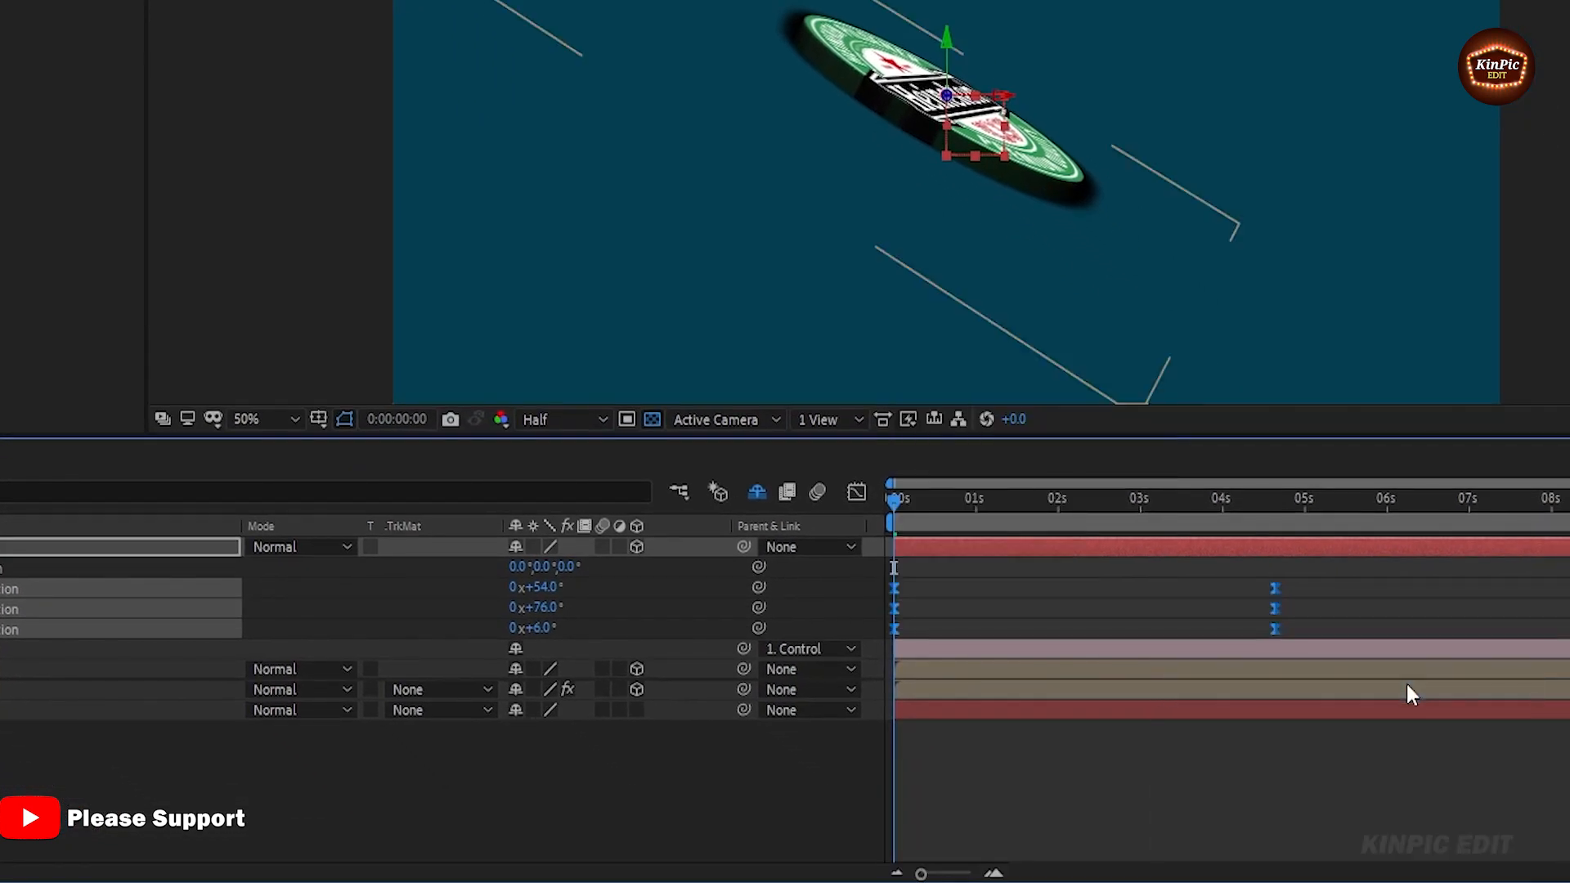
Reshape the three rotation speed graphs so the speed peaks near 1 second and tapers off slowly to the last keyframes.
left_click(855, 492)
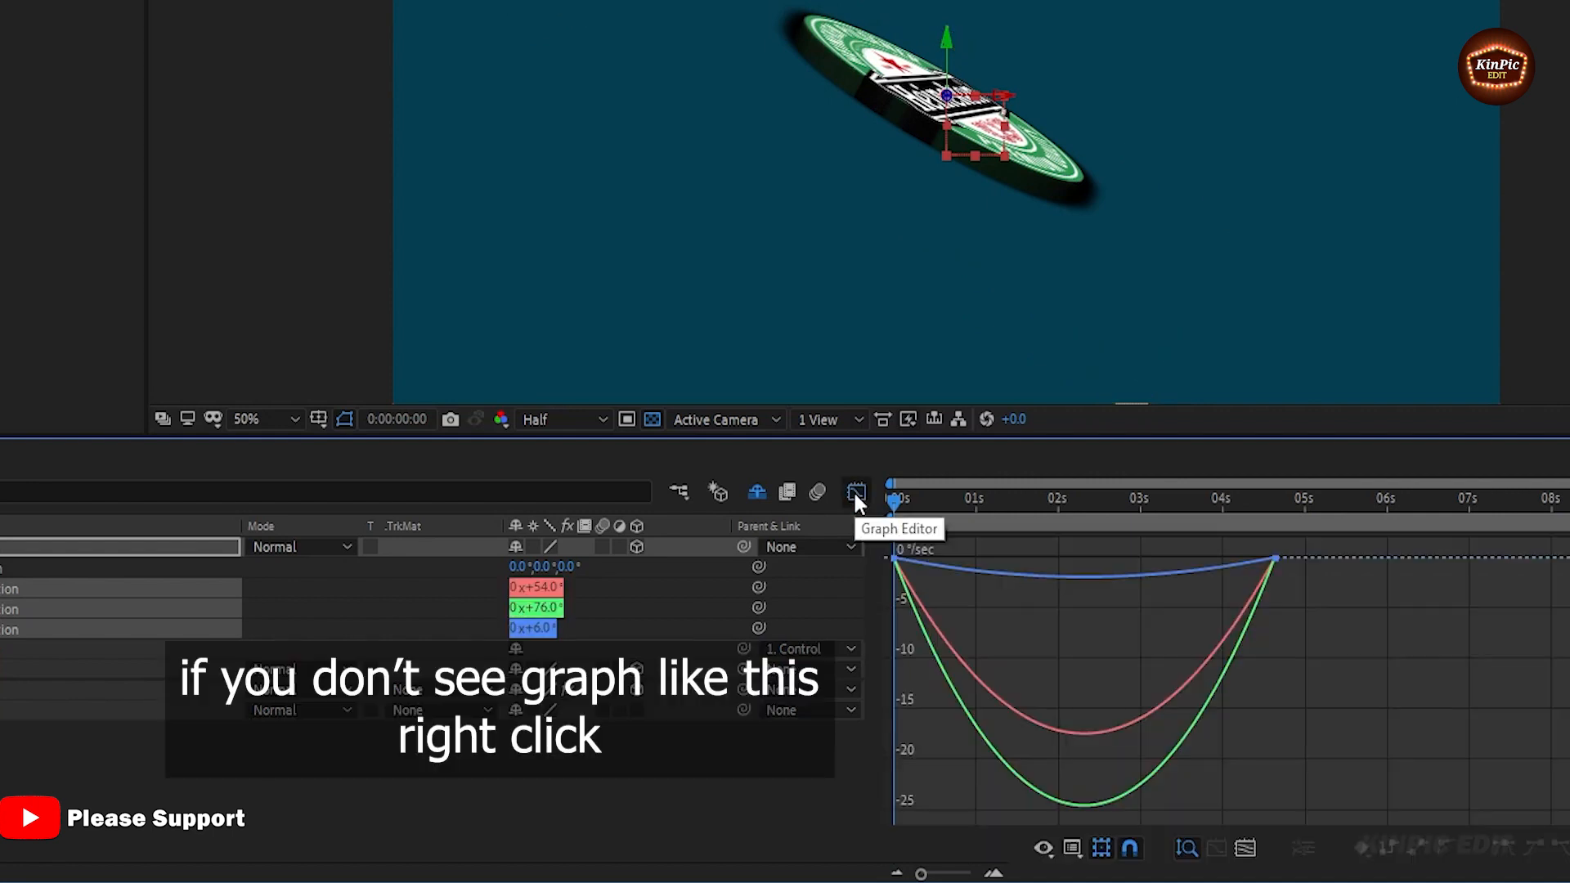
right_click(1162, 652)
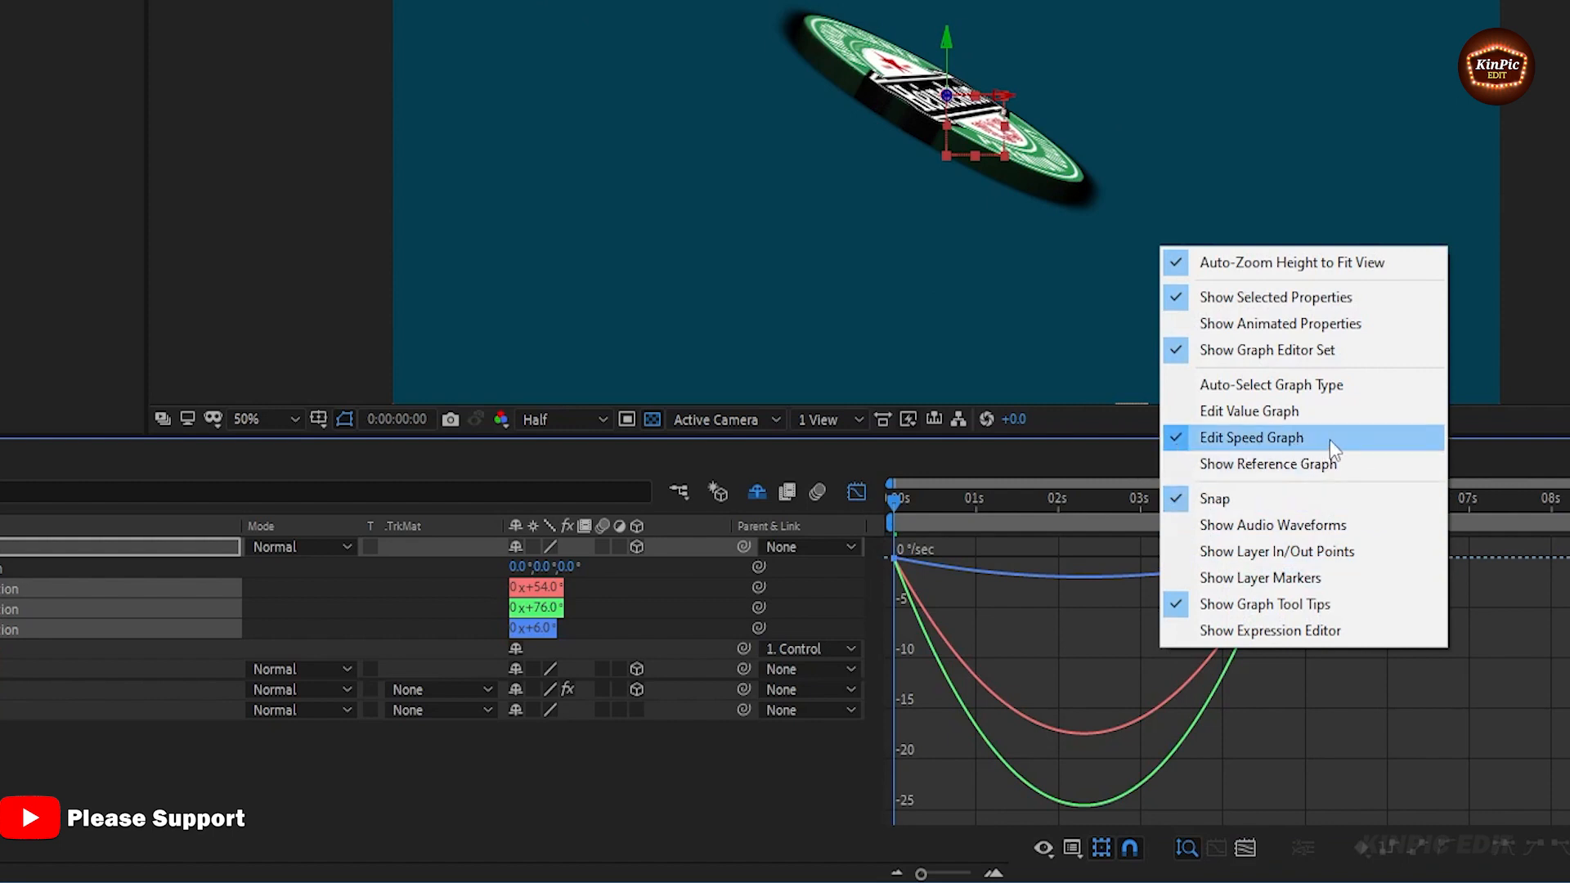
left_click(1396, 689)
left_click_drag(1320, 551, 1013, 574)
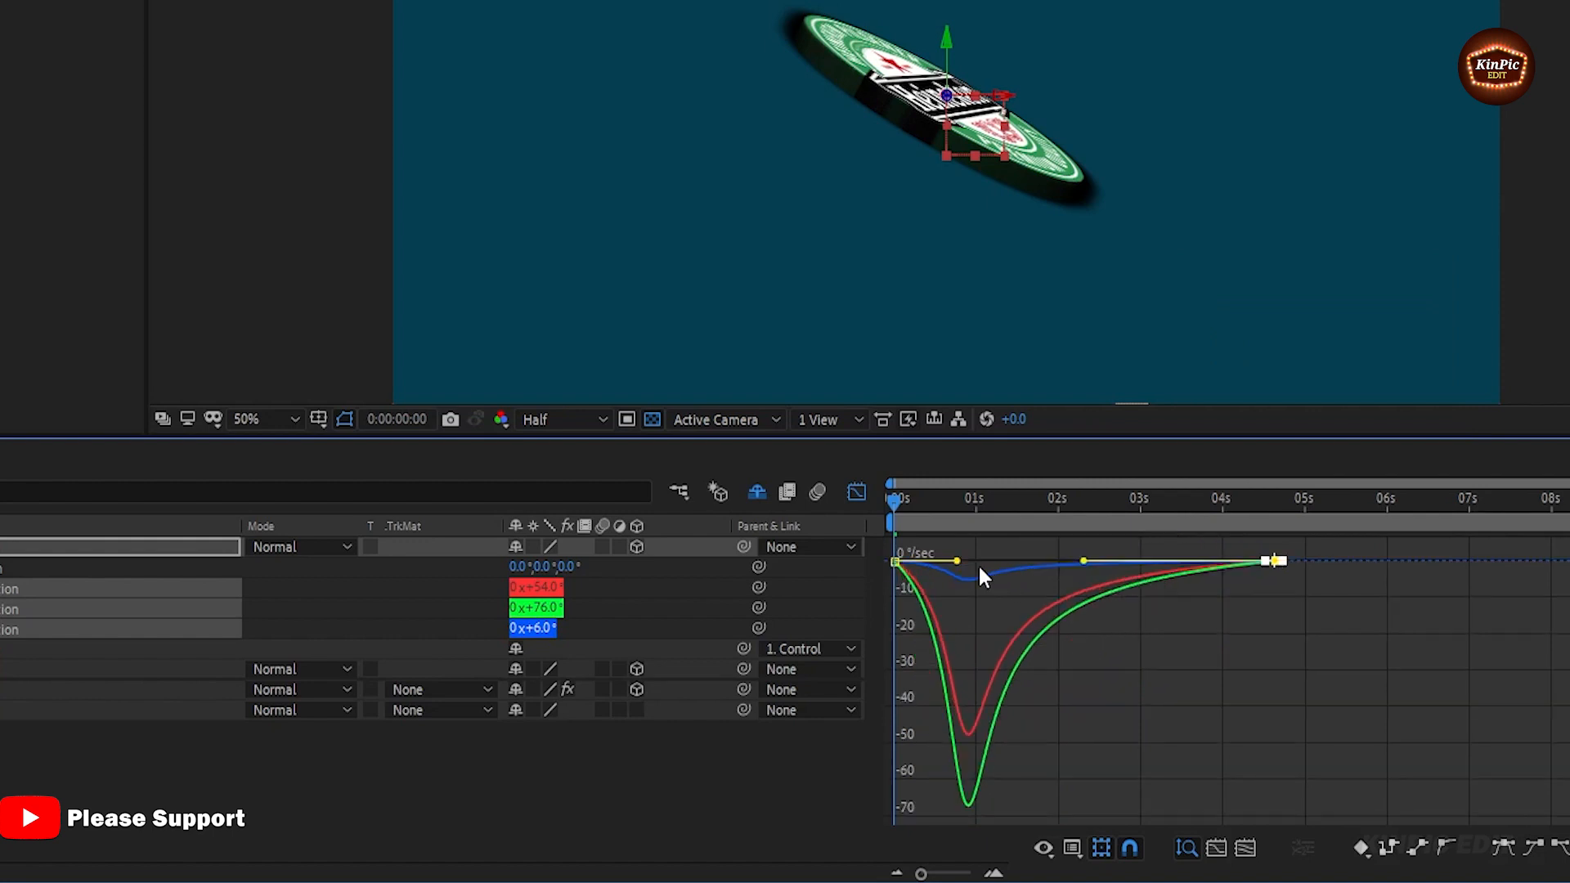
left_click(857, 490)
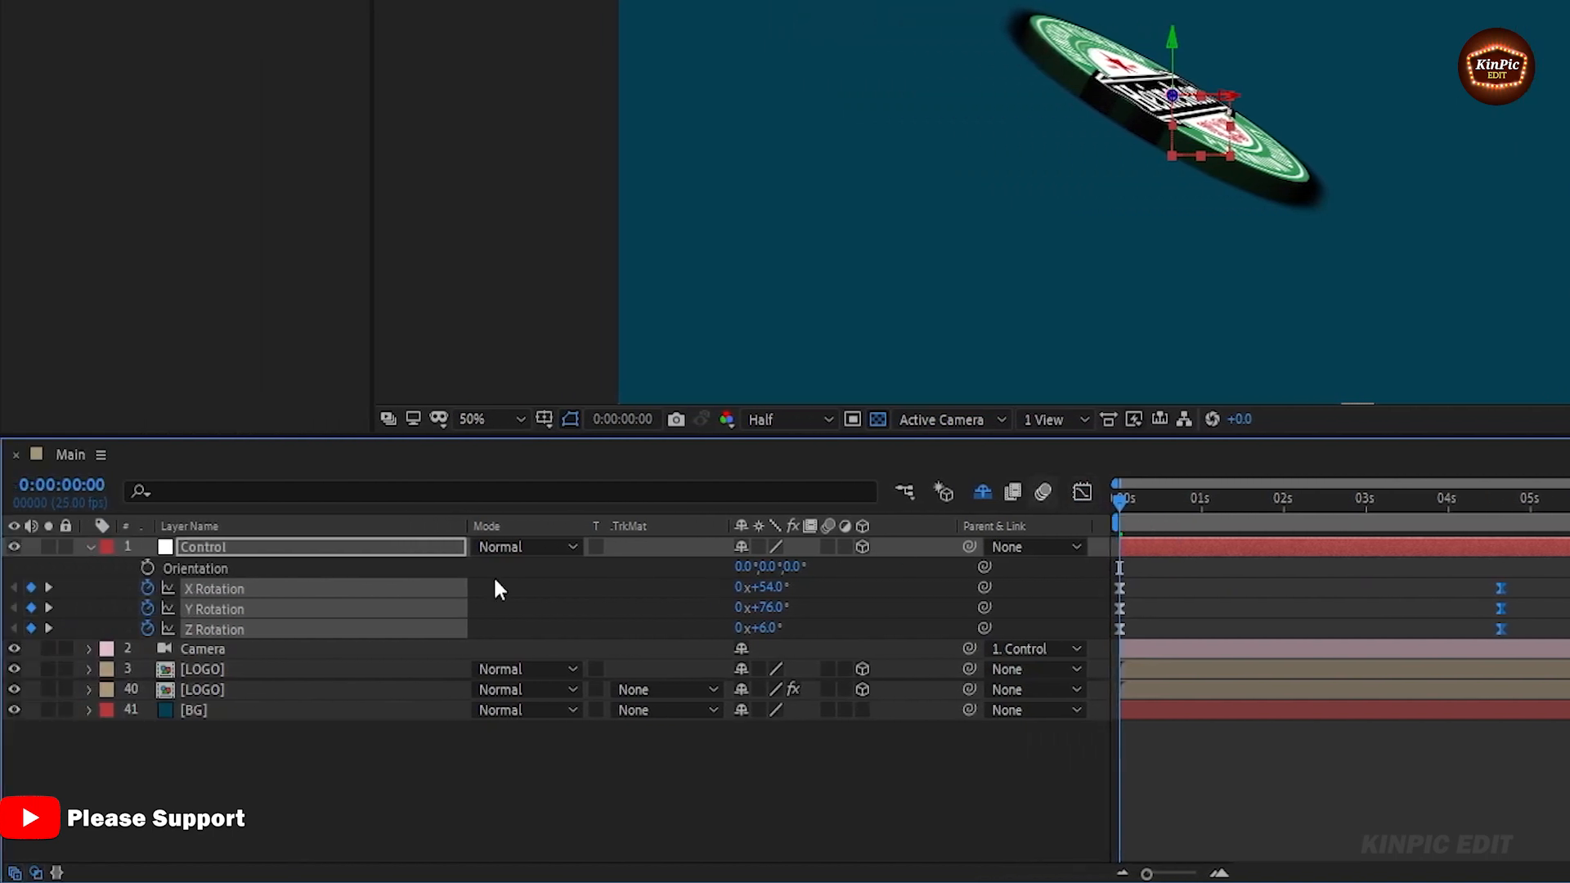
Add a 100% Scale keyframe to the Control null and place it at about 0:00:02:03.
left_click(359, 545)
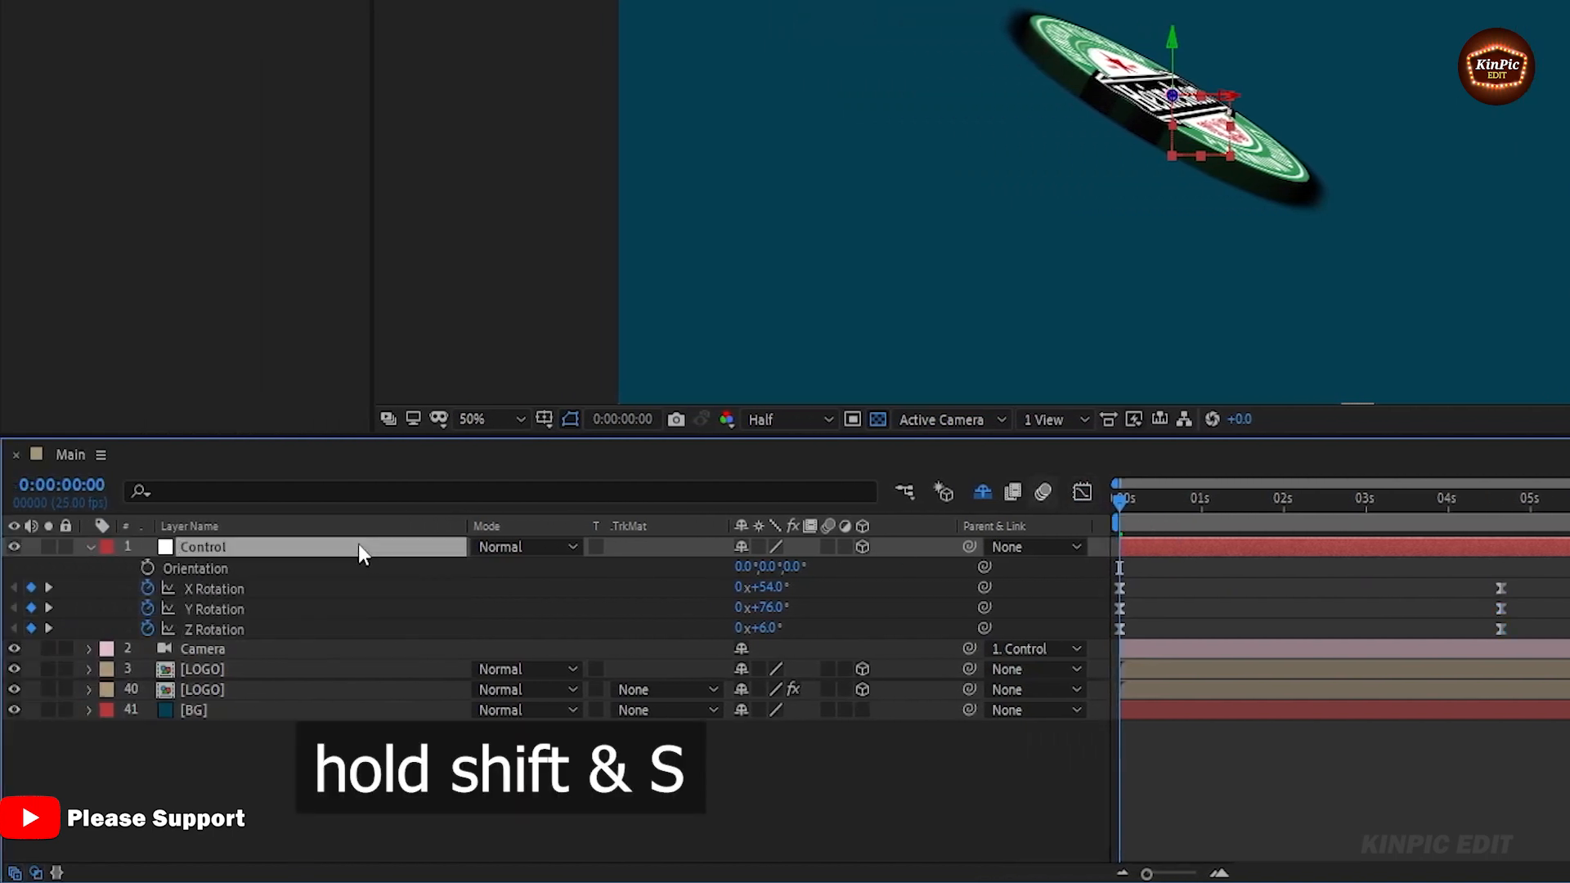
key("shift+s")
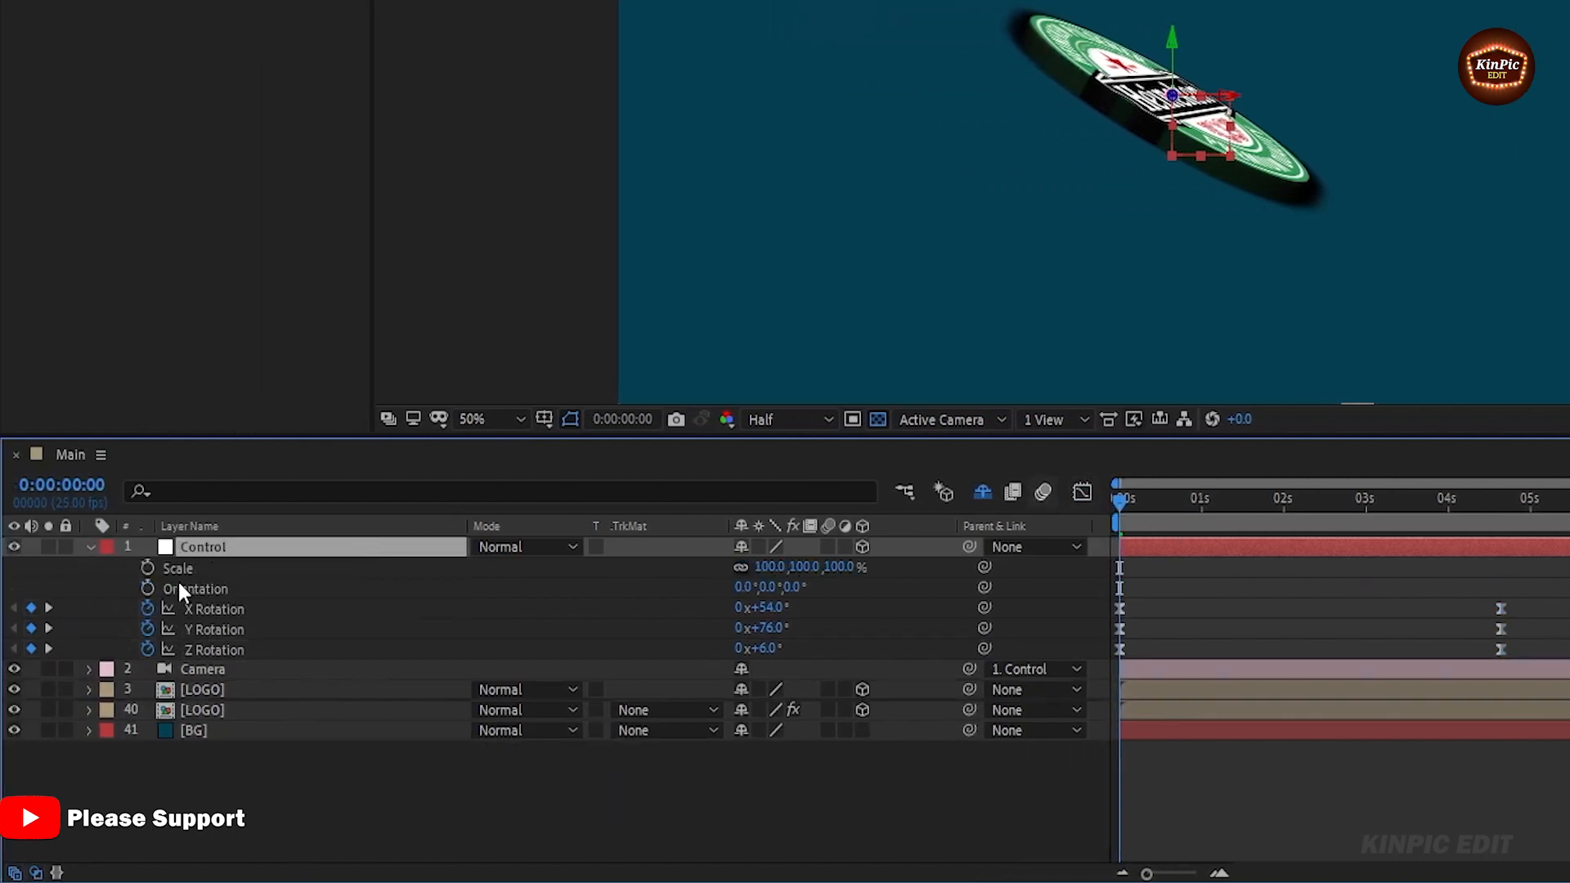
left_click(147, 566)
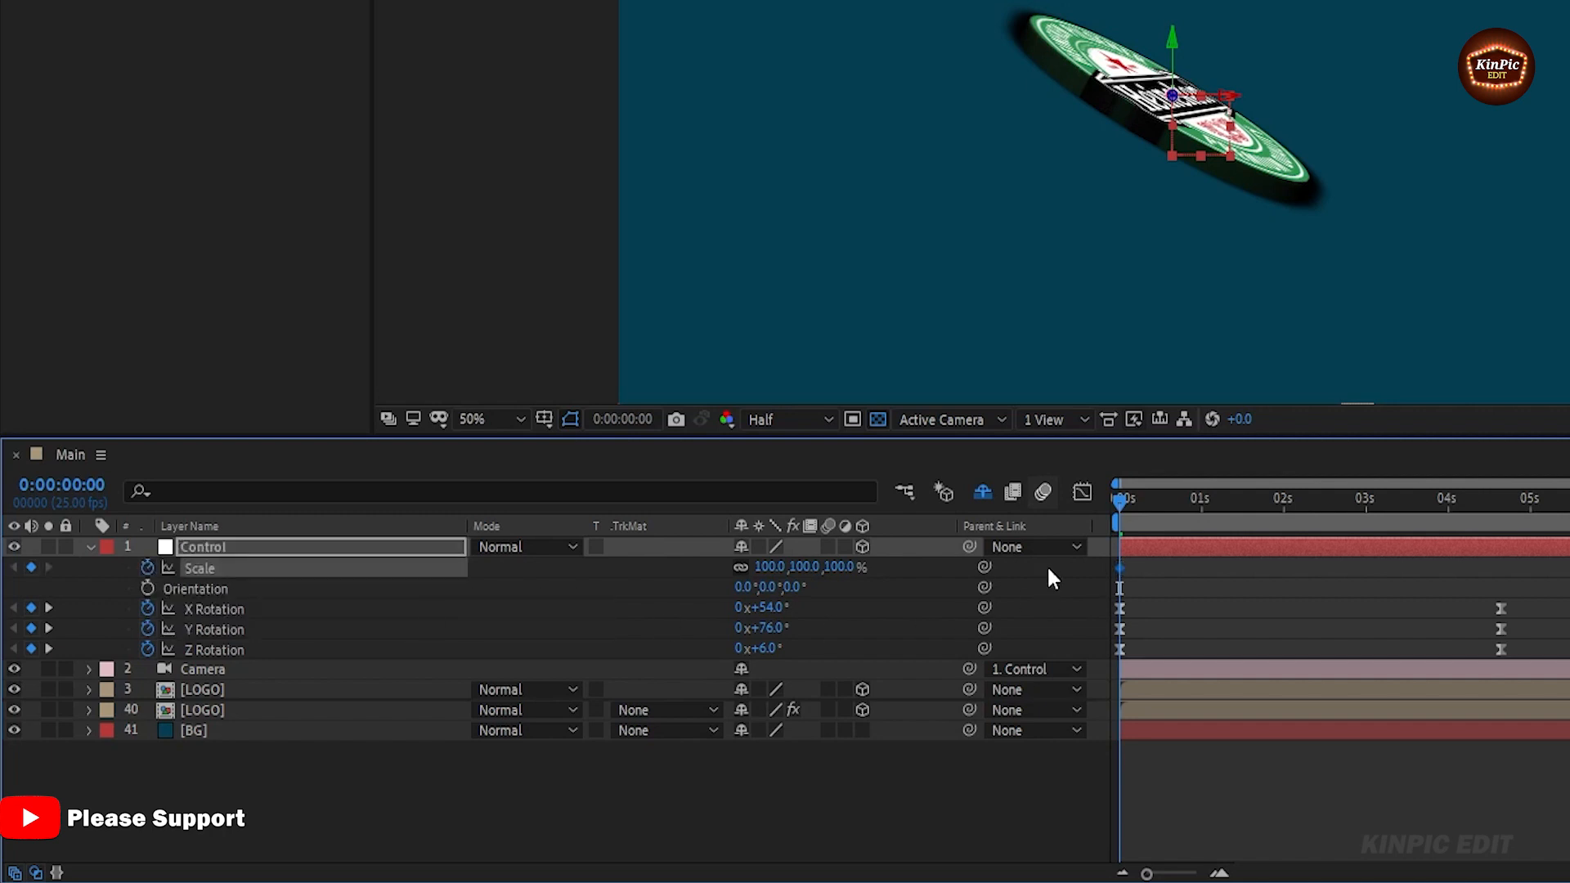
key("Page_Down")
left_click_drag(1170, 507, 1446, 536)
left_click_drag(1348, 542, 1271, 569)
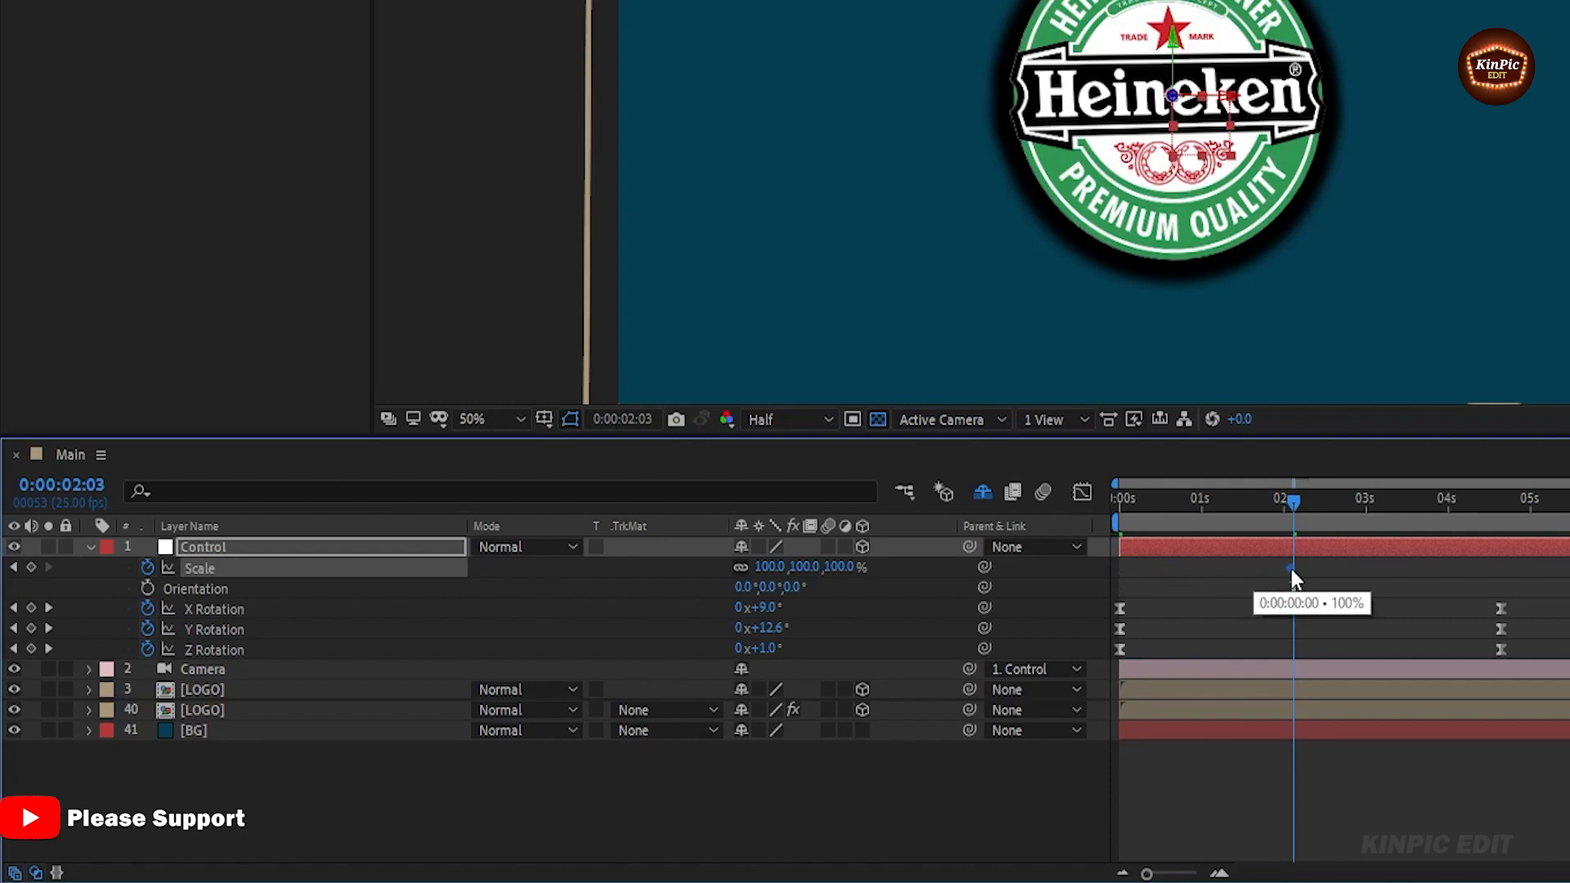
Set the Control null's Scale to 110% at 0:00:05:02.
left_click_drag(1317, 505, 1538, 554)
left_click(781, 572)
type("110")
key("Return")
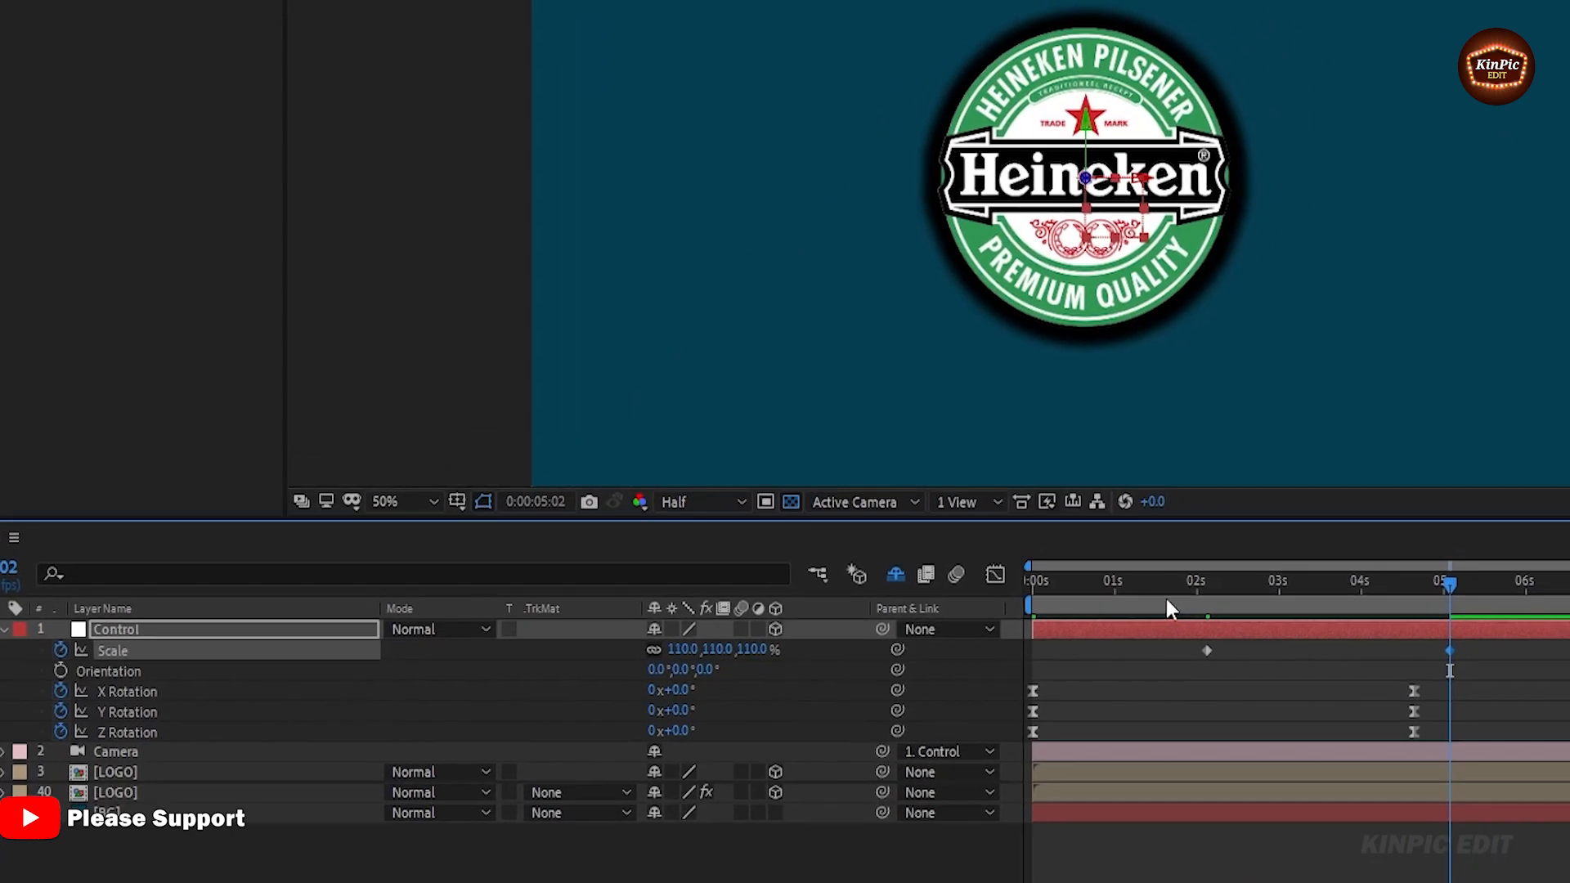
Apply Easy Ease to both Scale keyframes of the Control null.
left_click_drag(1262, 506, 1485, 530)
left_click_drag(1342, 667, 1145, 712)
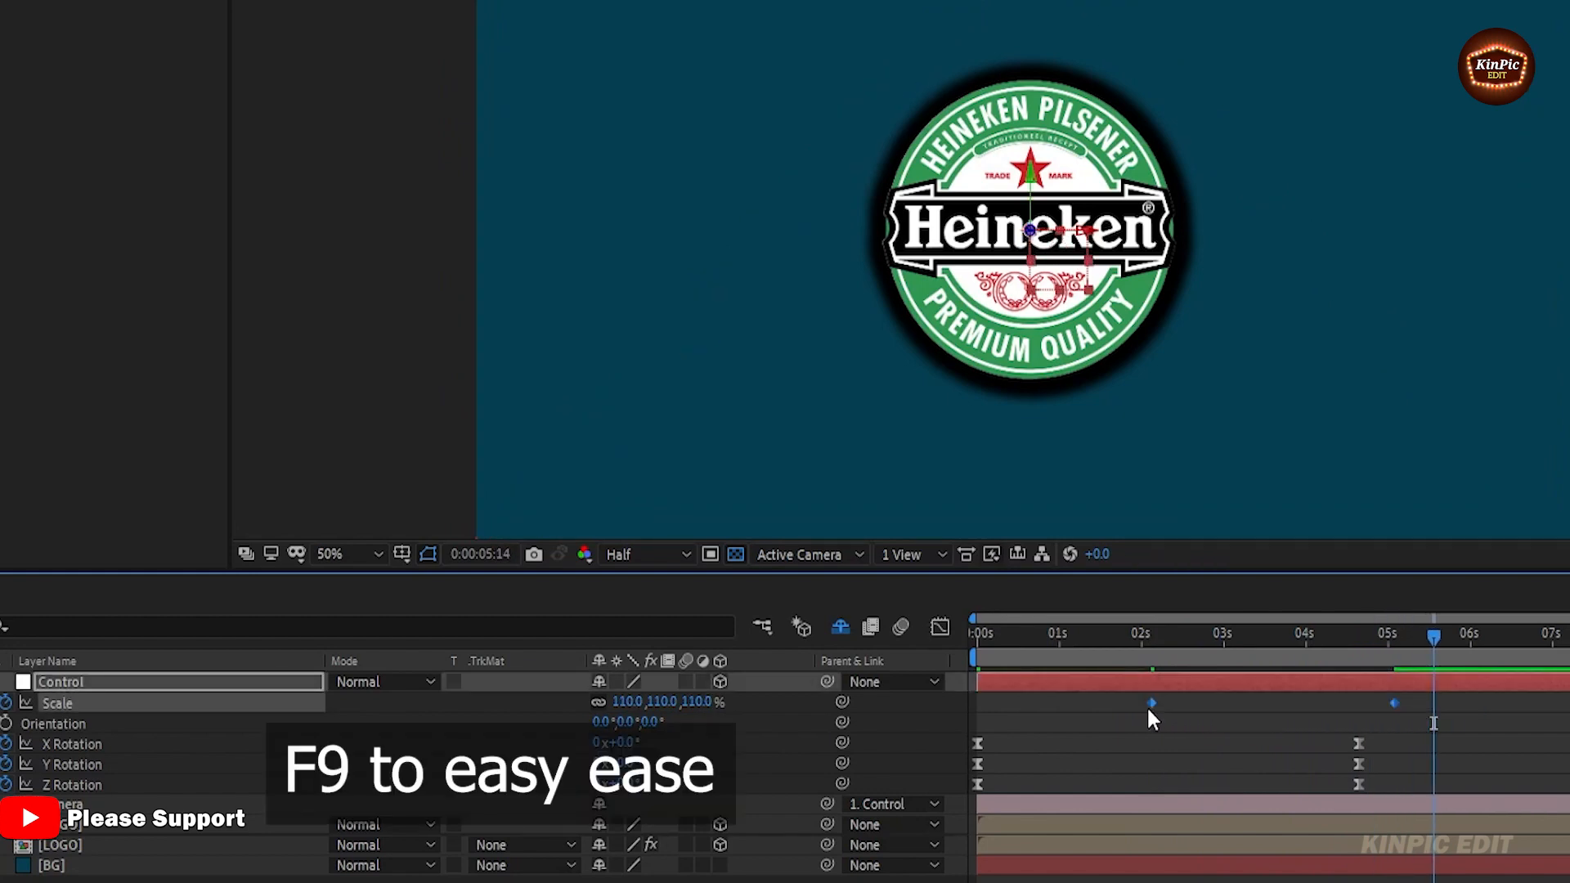
key("F9")
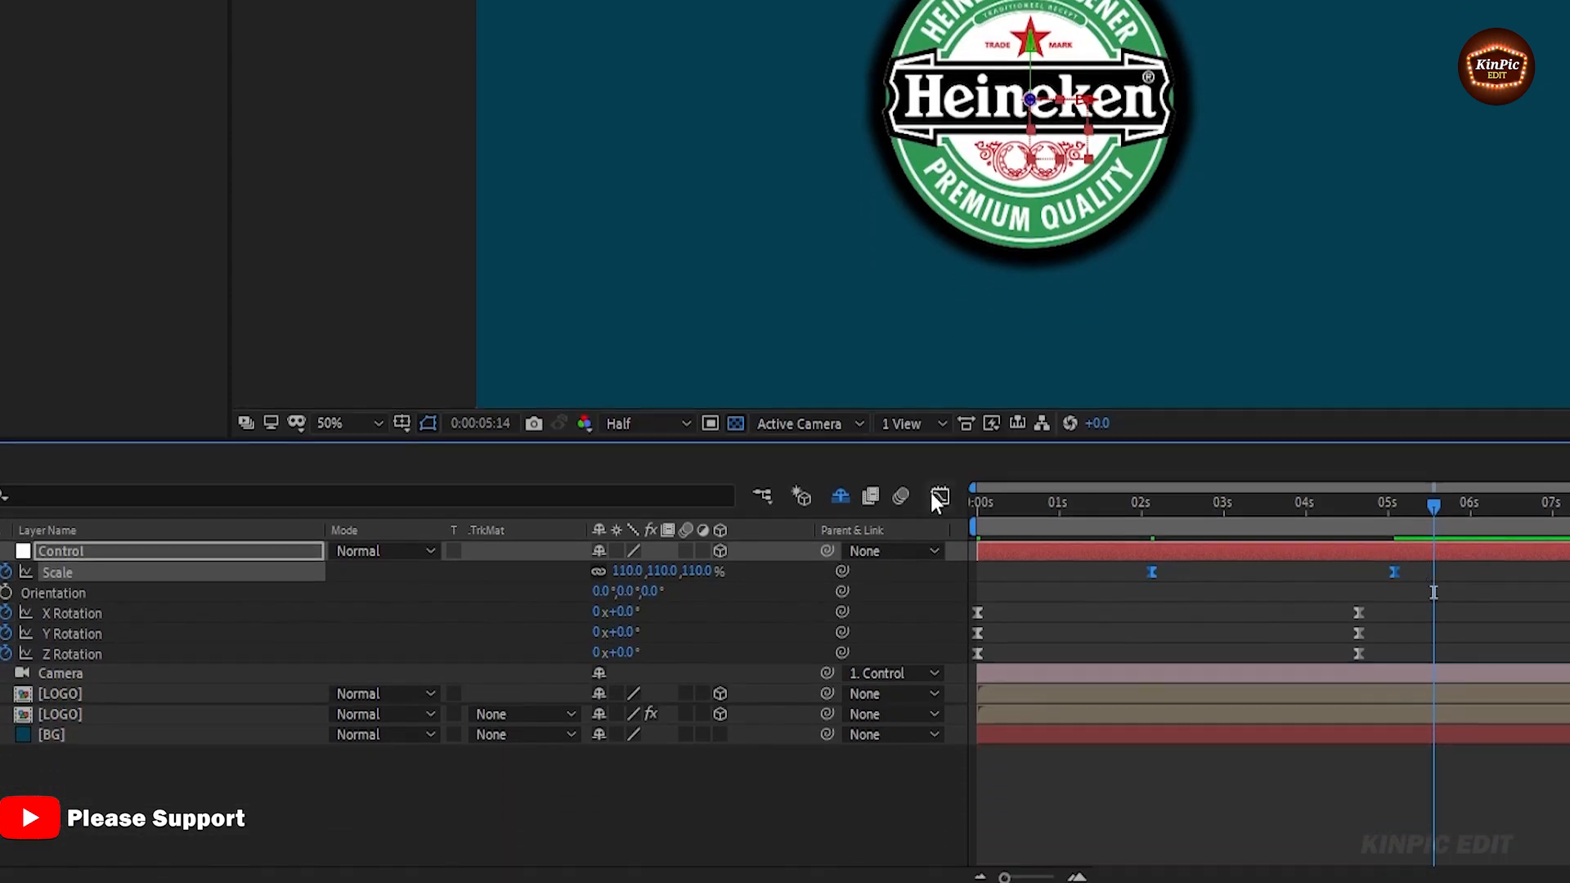
Reshape the Scale speed graph into a sharp early peak before 3 seconds with a long ease-out to the last keyframe.
left_click(939, 497)
left_click_drag(1464, 783, 1224, 818)
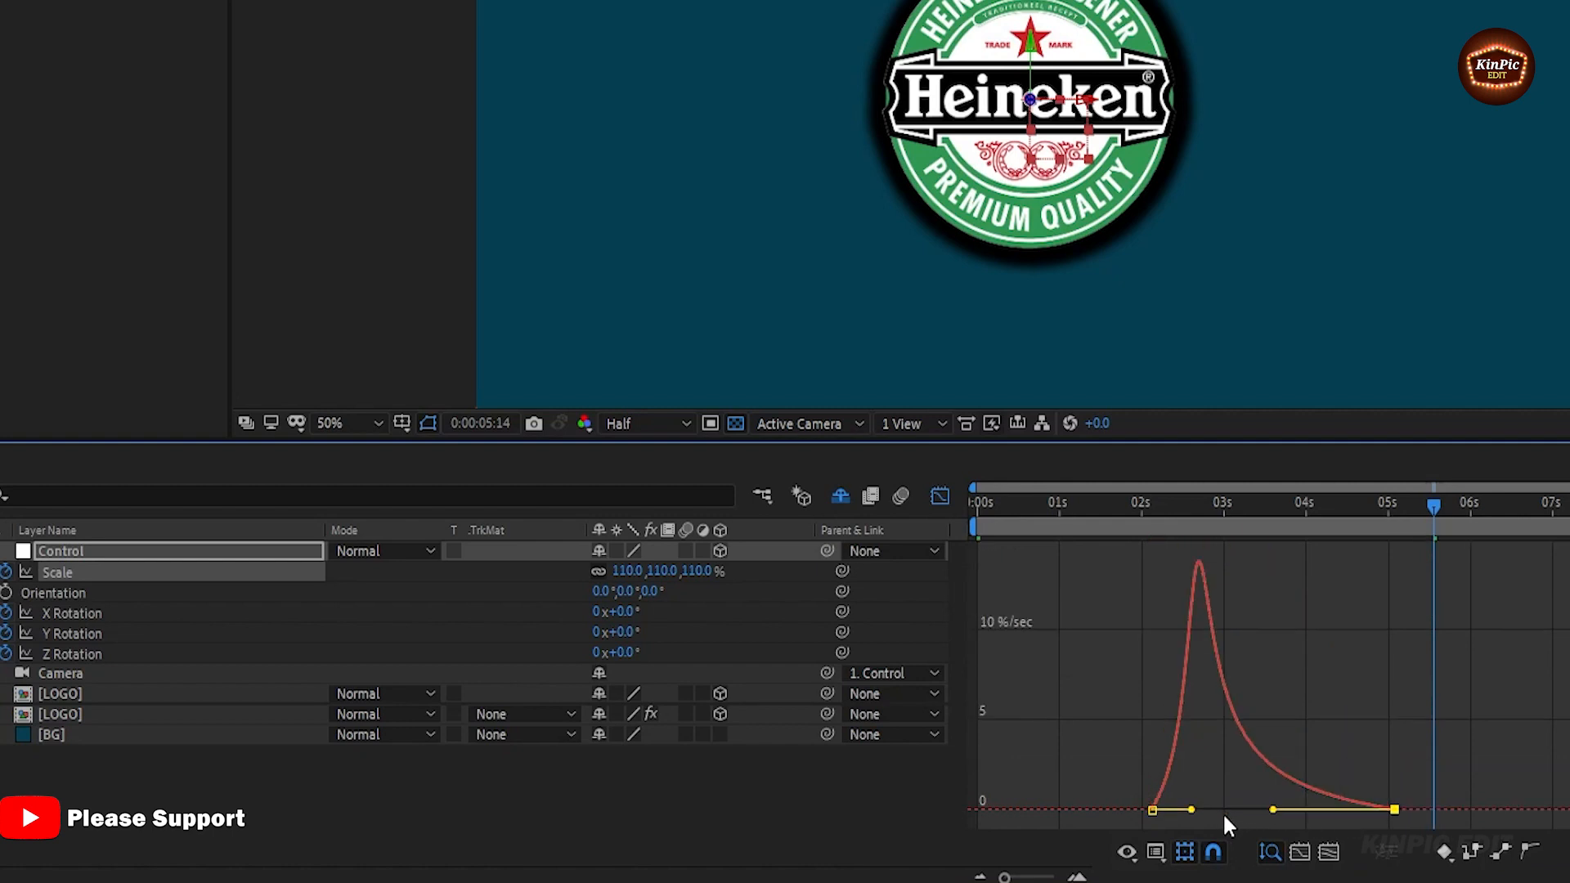
left_click(939, 497)
Lower the preview resolution to Quarter and play the animation from the beginning.
key("Home")
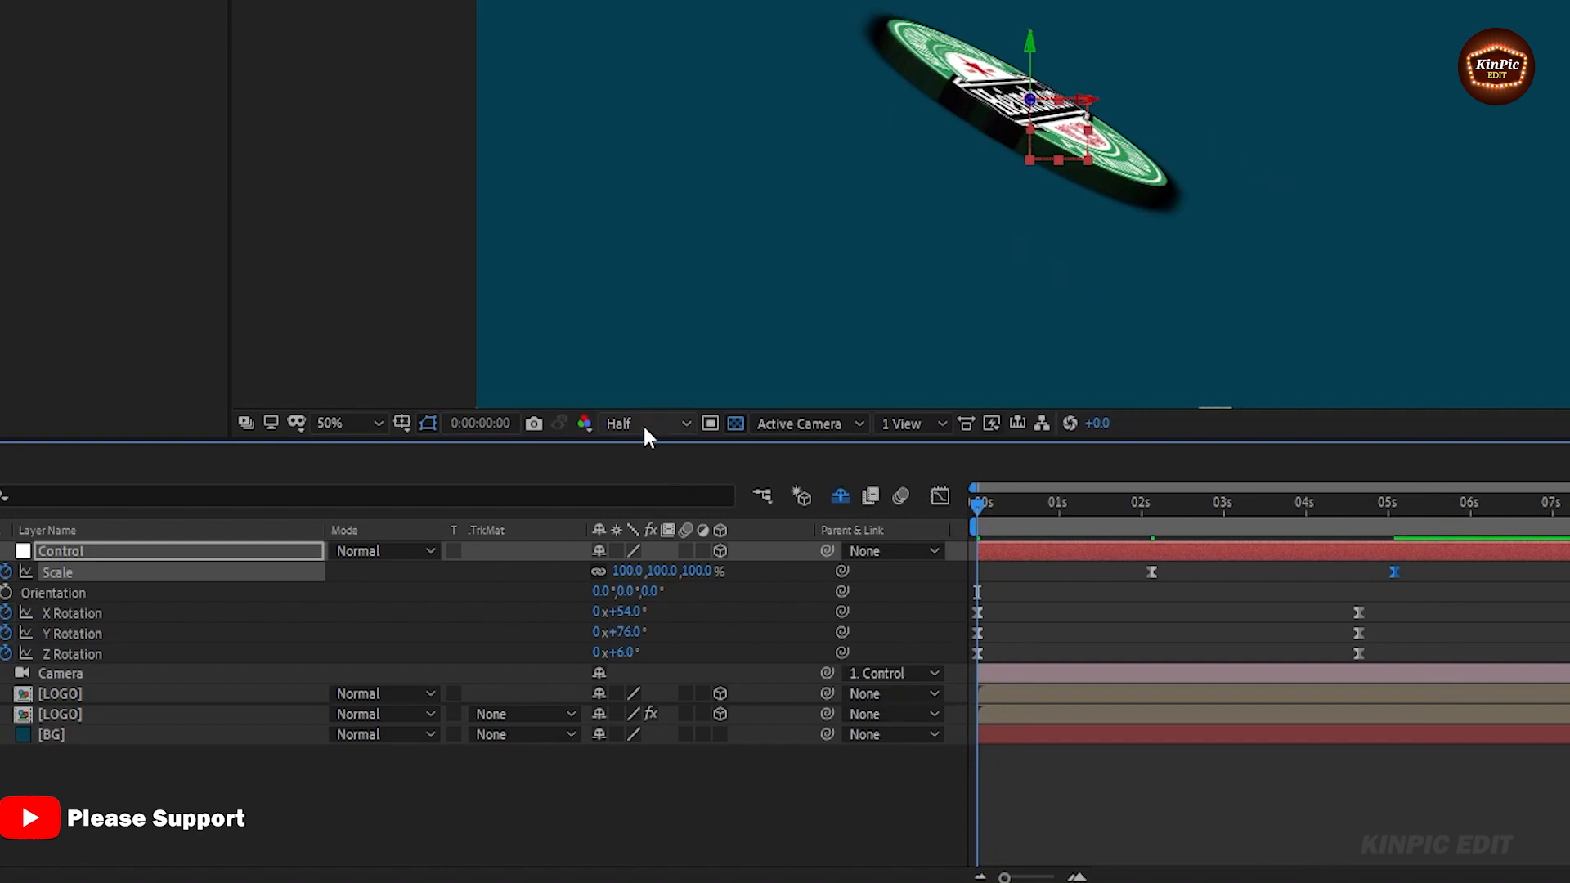
left_click(643, 423)
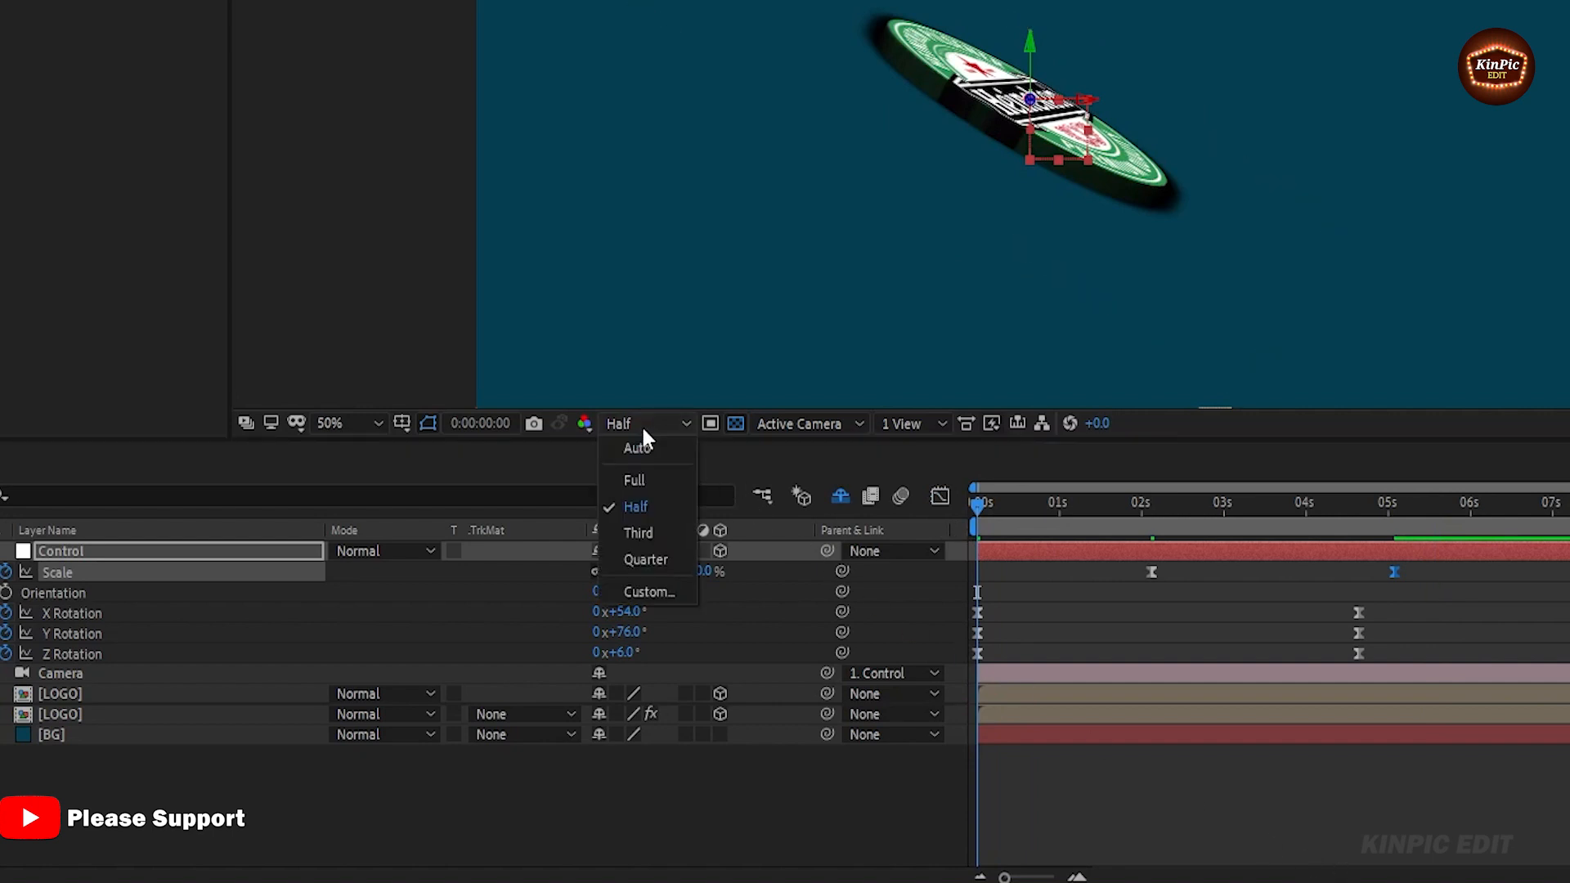
left_click(642, 560)
key("space")
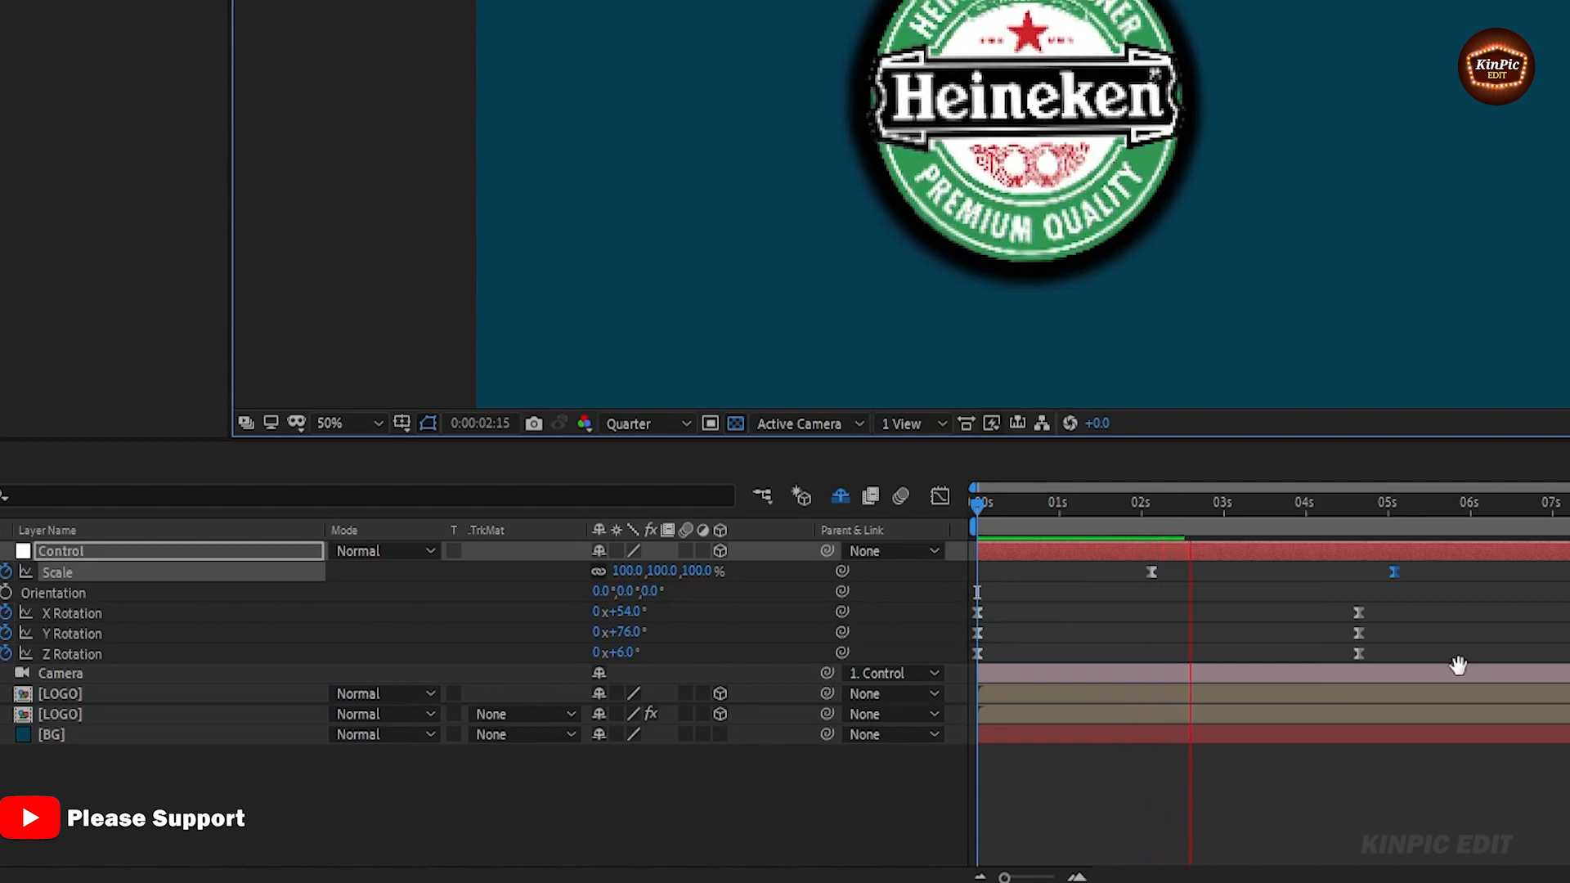
key("space")
Move Control's final rotation keyframes to about 2.3 seconds and its two Scale keyframes to about 0.5 and 2.9 seconds.
left_click_drag(1407, 613, 1164, 630)
left_click_drag(1151, 572, 1049, 579)
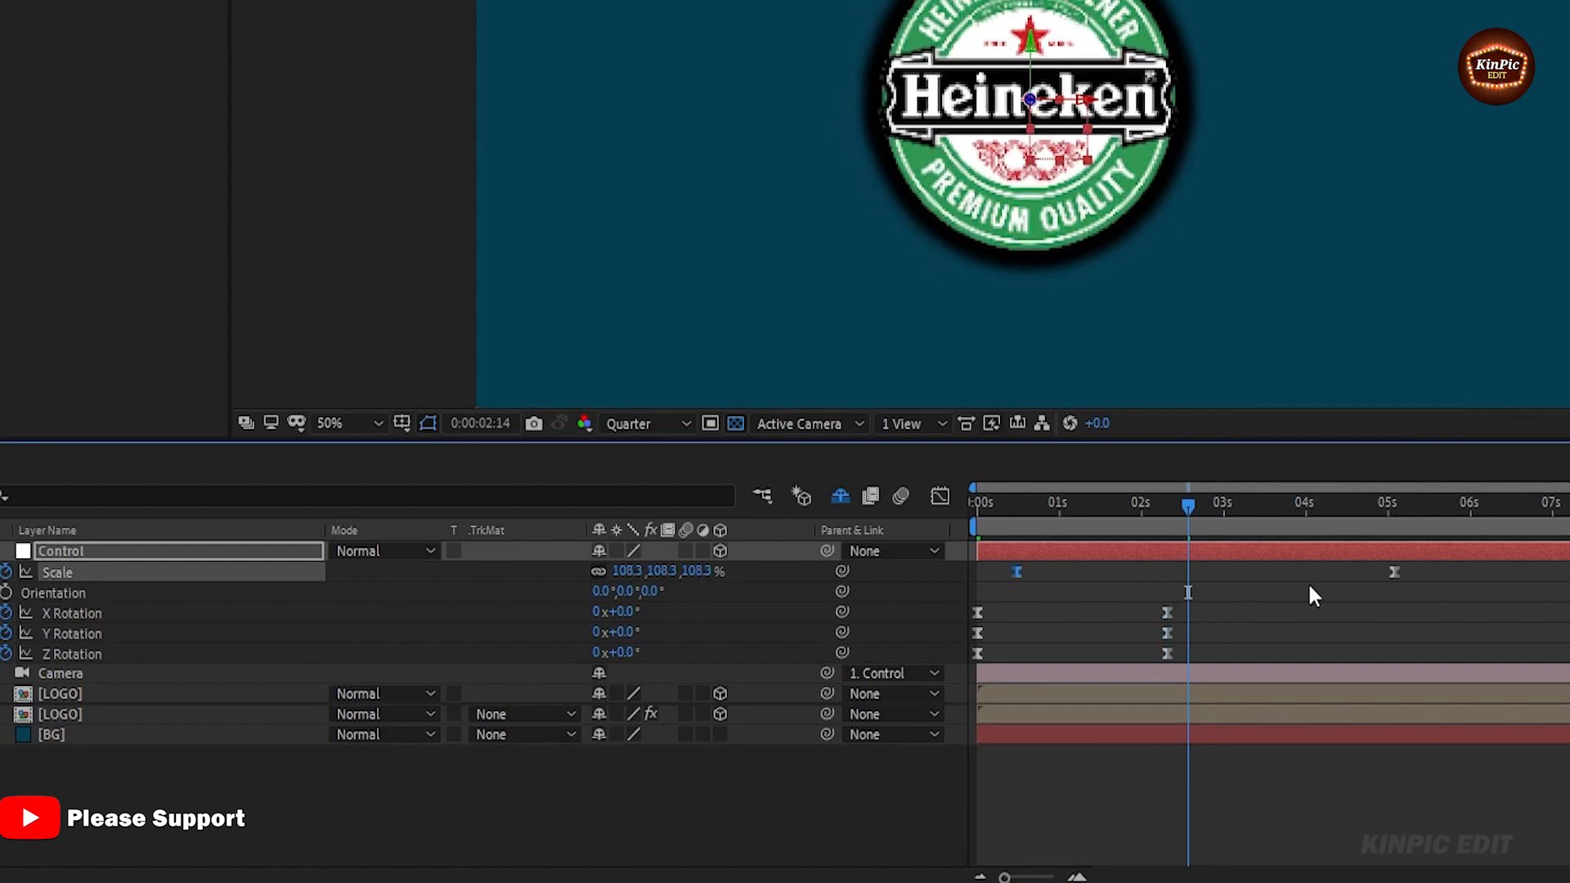
left_click_drag(1394, 572, 1216, 572)
Preview the animation from the start and move the final X, Y and Z Rotation keyframes to about 1.5 seconds.
key("Home")
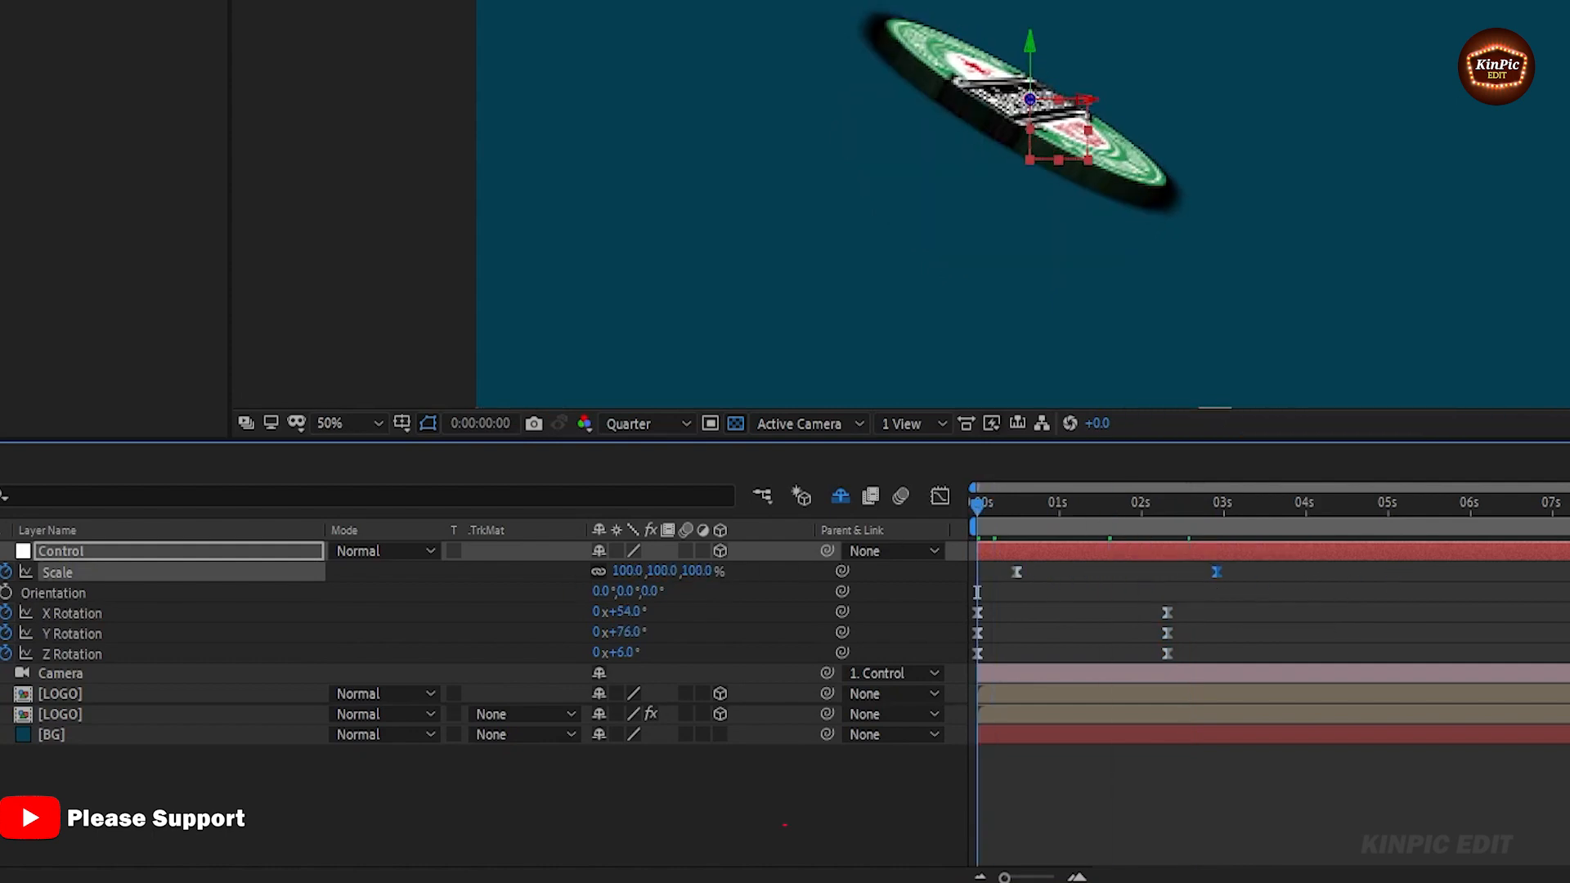
key("space")
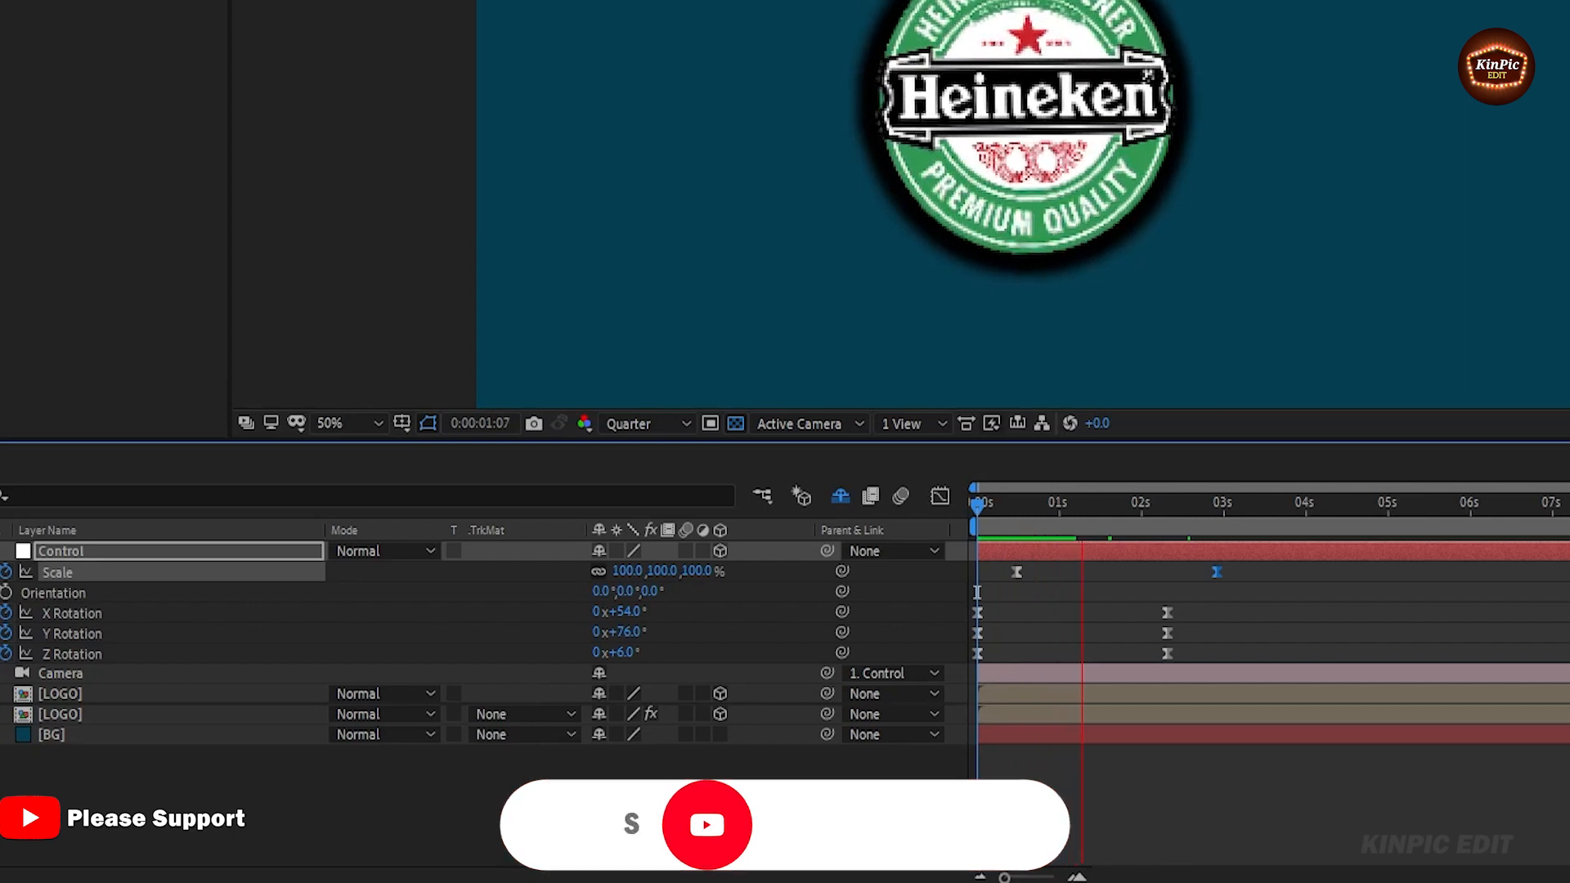
left_click_drag(1215, 610, 1157, 657)
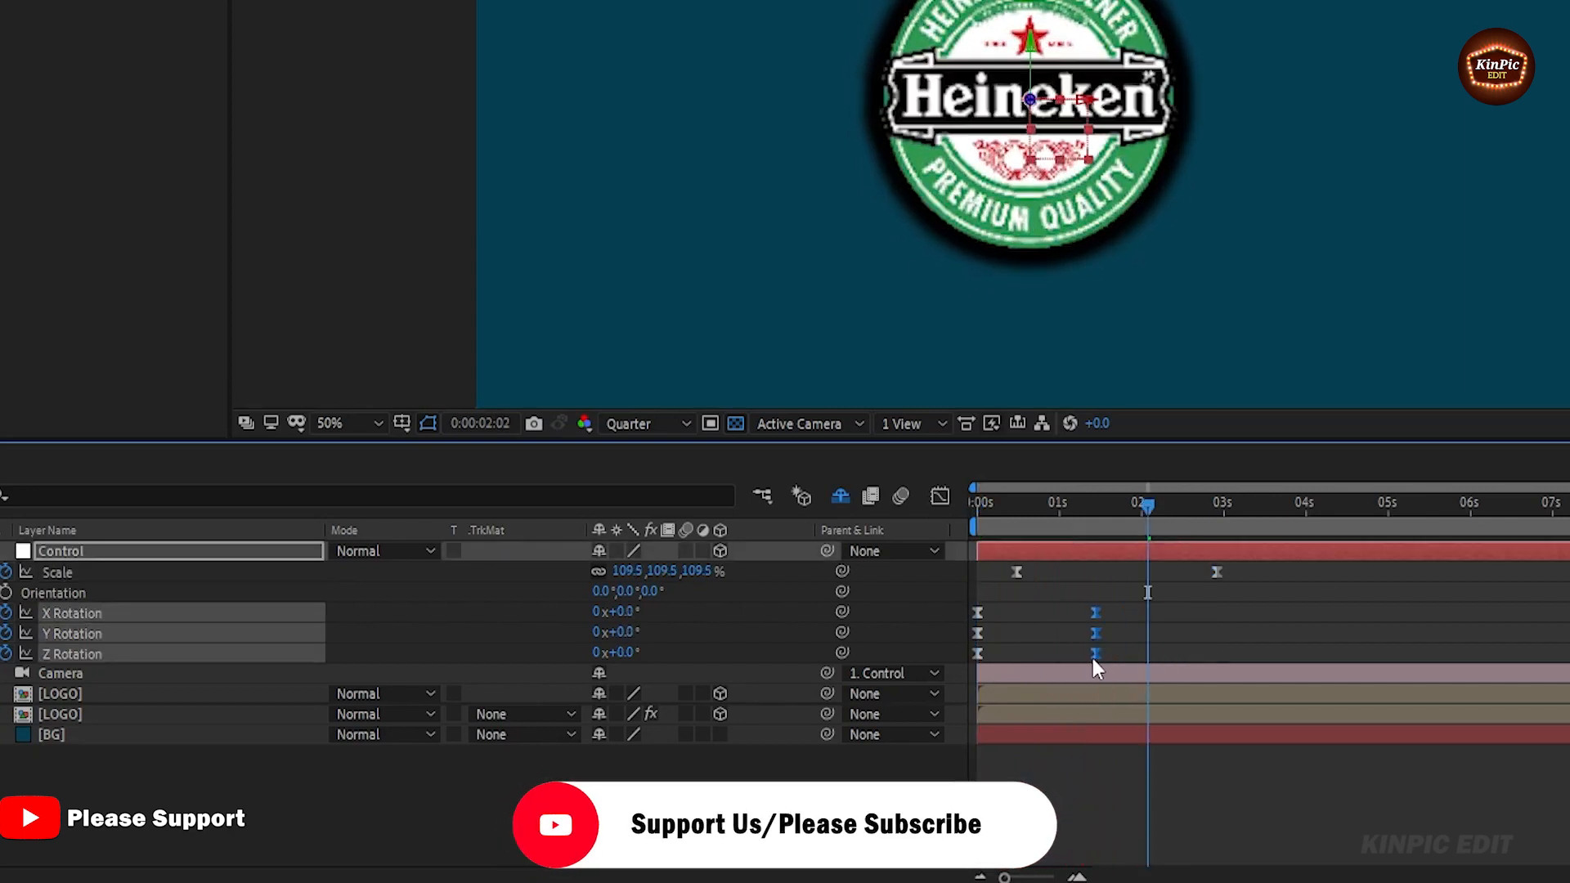
Play the animation from the first frame to check the retimed rotation keyframes.
key("Home")
key("space")
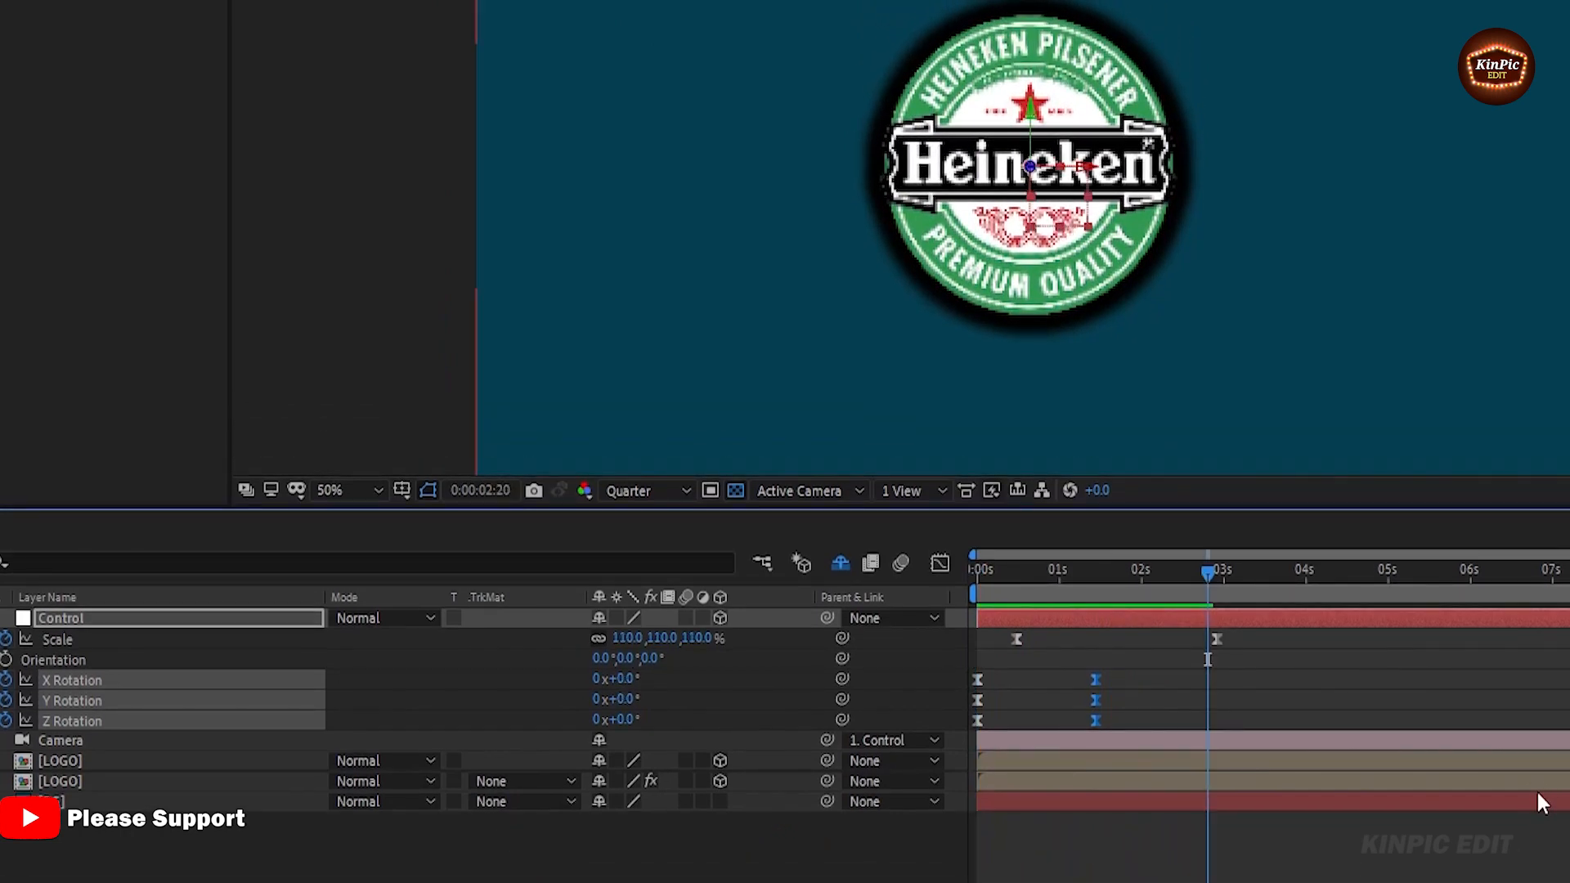
Apply the CC Light Sweep effect to the front LOGO layer, layer 3.
left_click(71, 761)
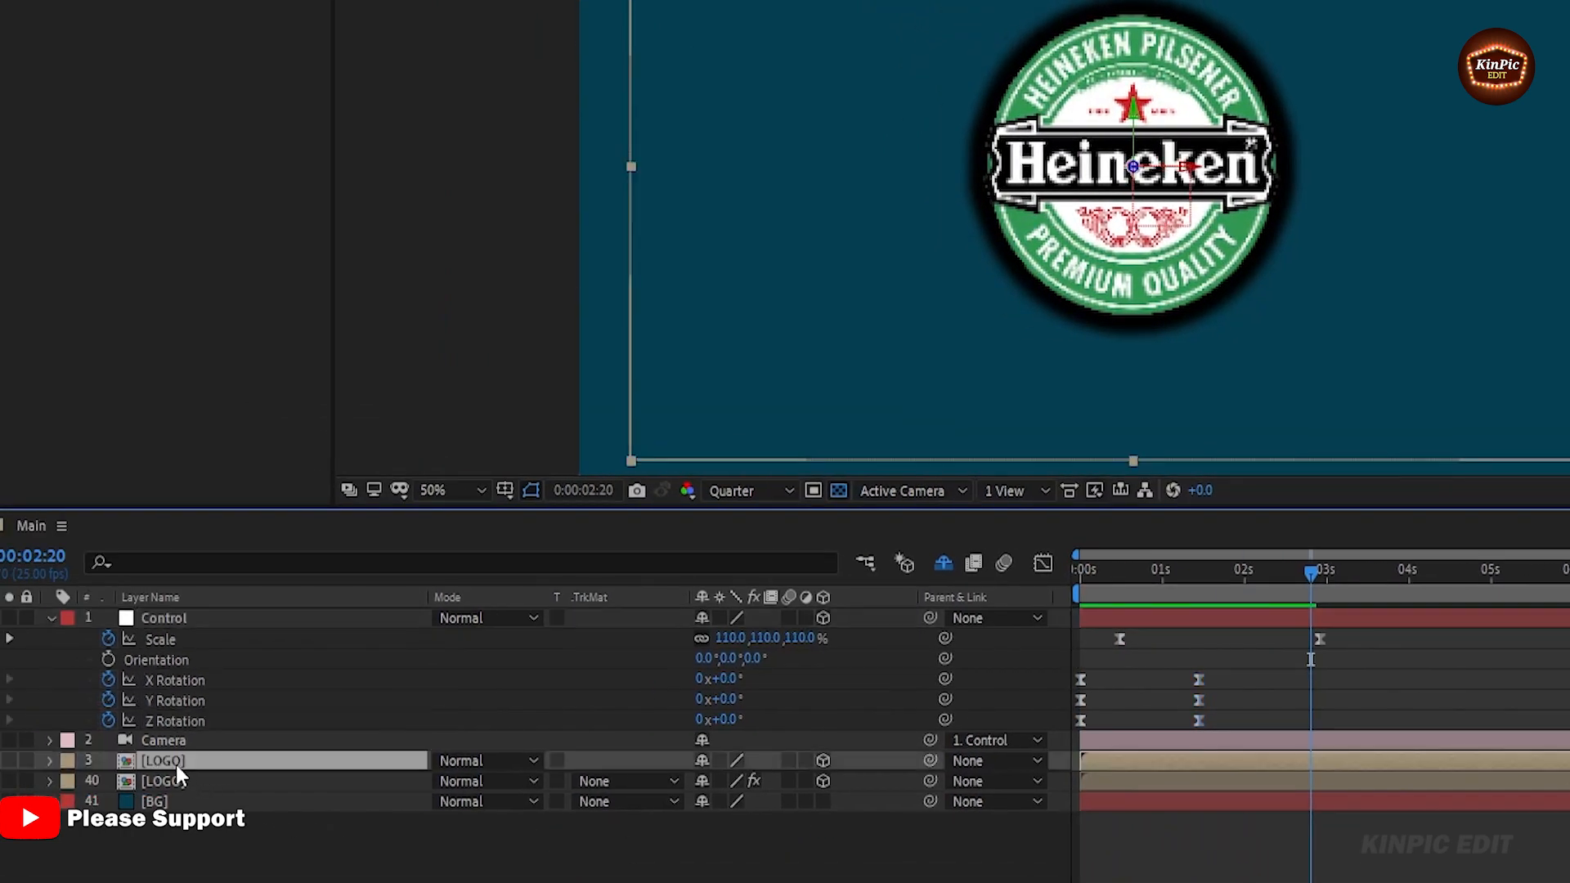
right_click(174, 763)
mouse_move(272, 448)
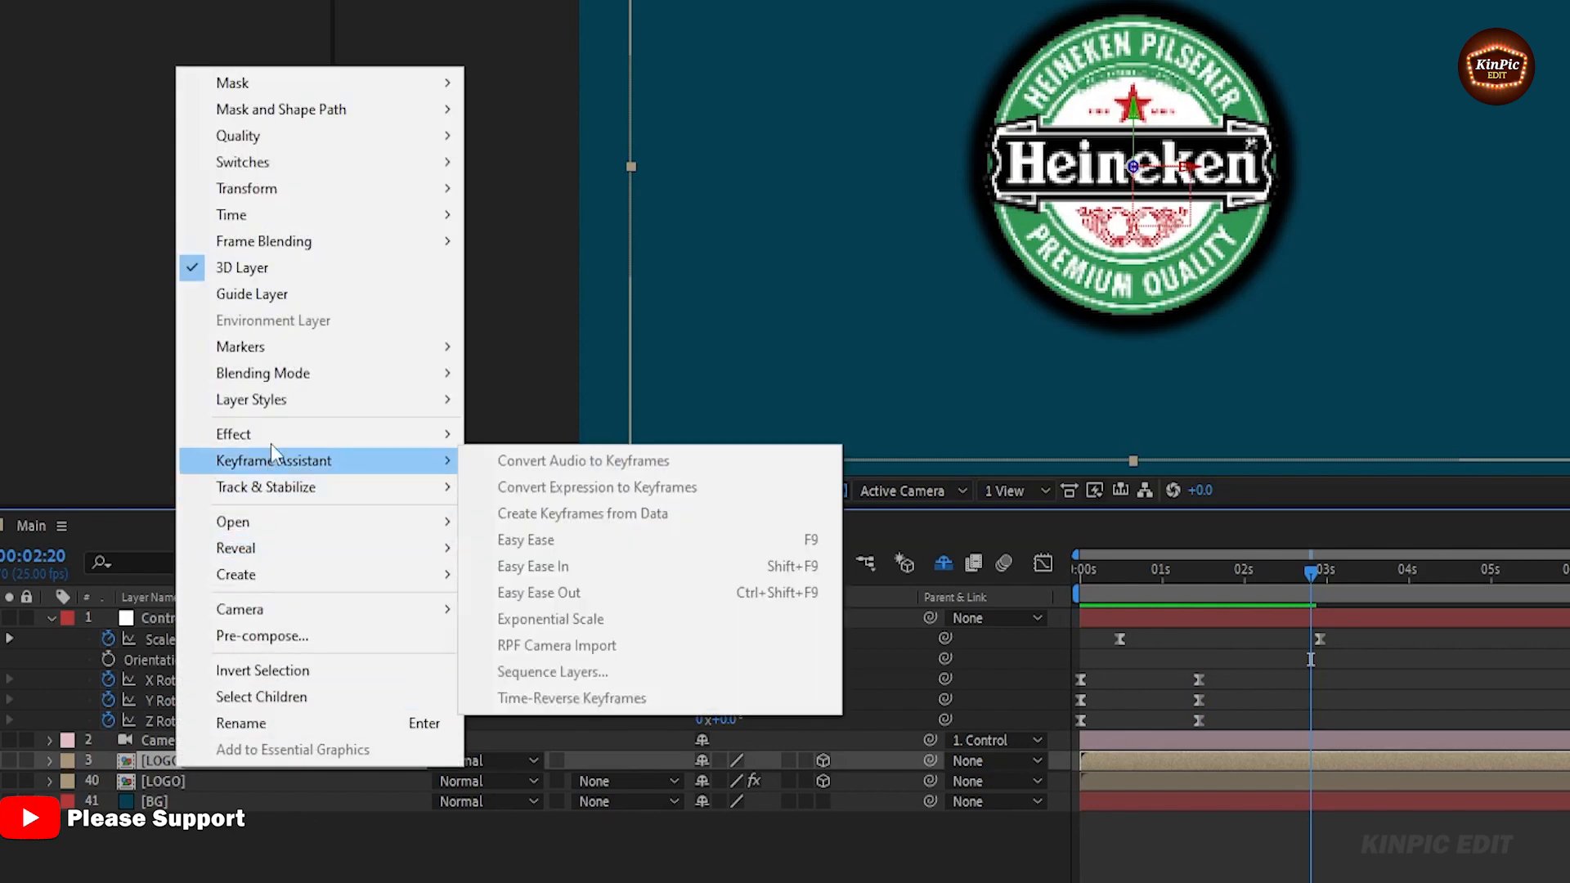
mouse_move(459, 116)
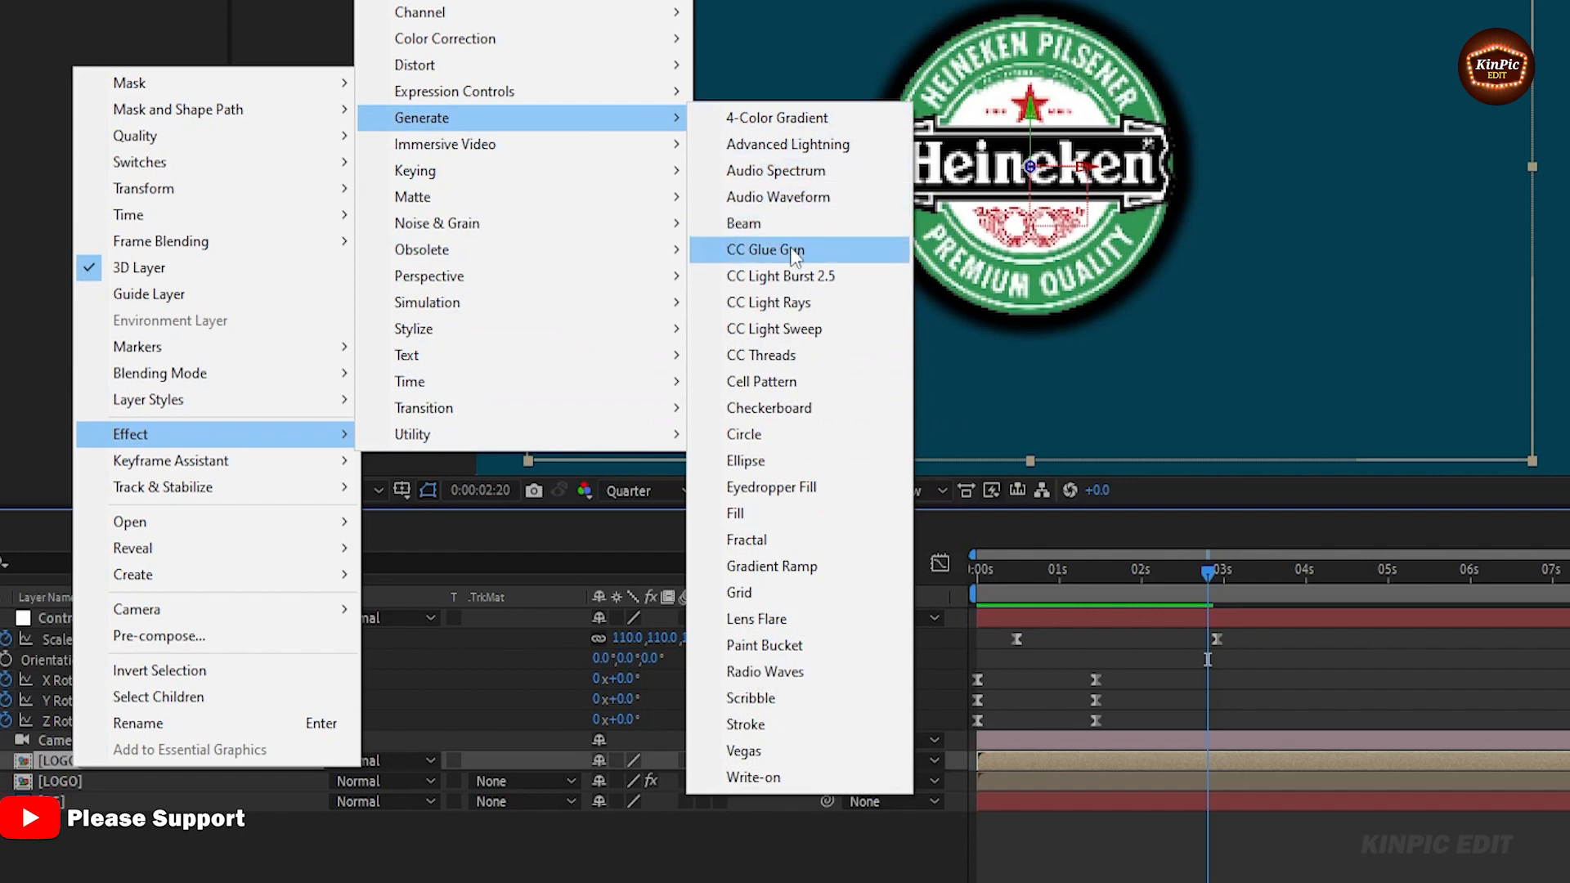
left_click(823, 330)
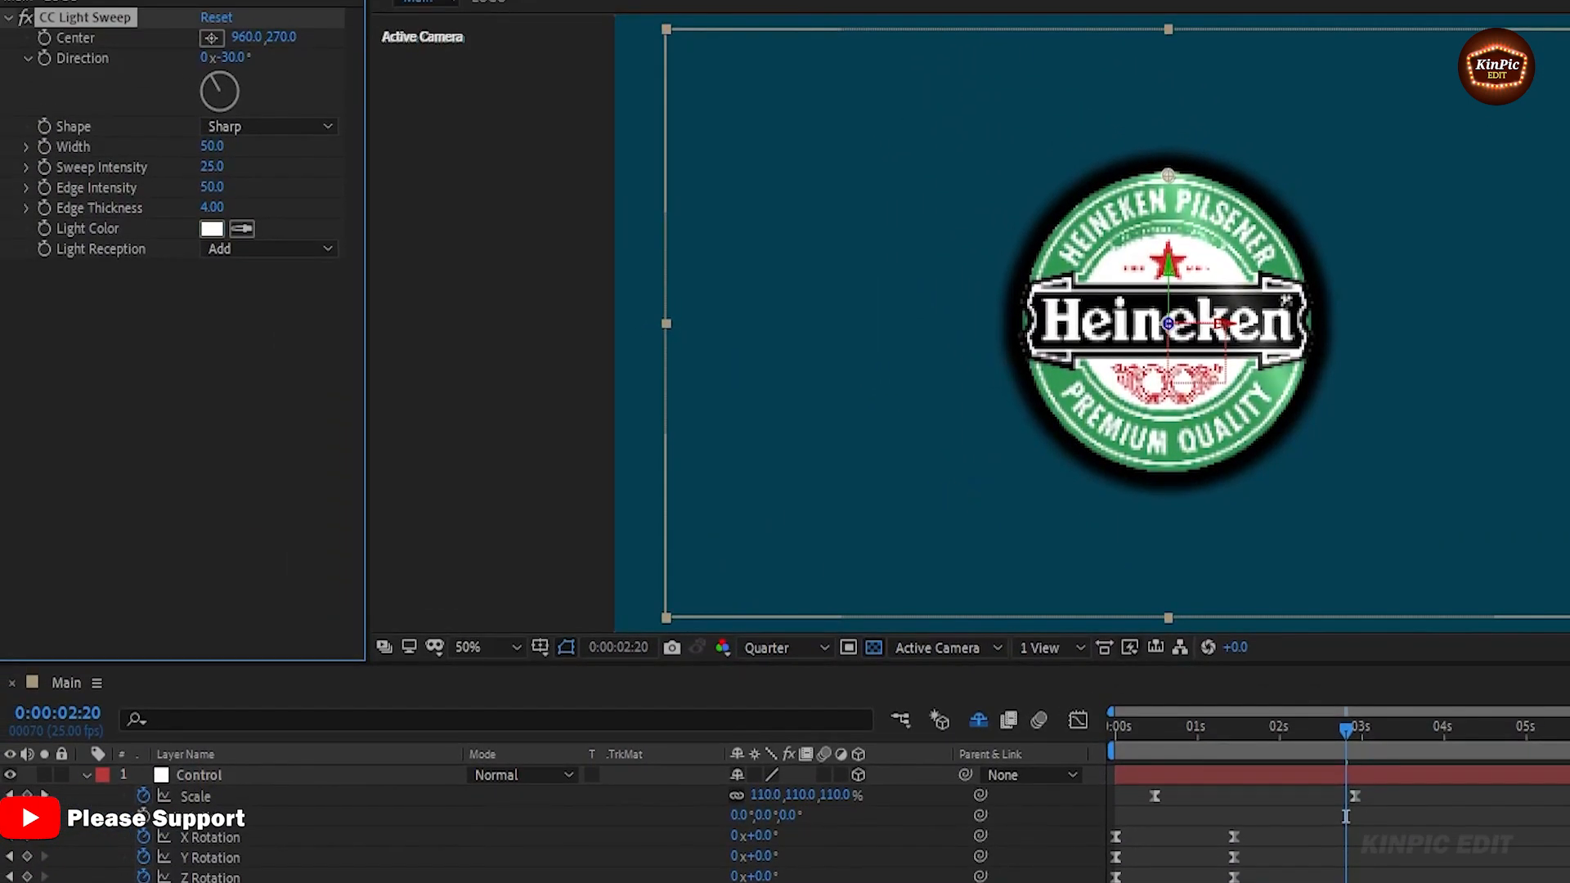
At the first frame, place the light sweep's Center at 100.0, 914.3 beside the logo and start keyframing it.
key("Home")
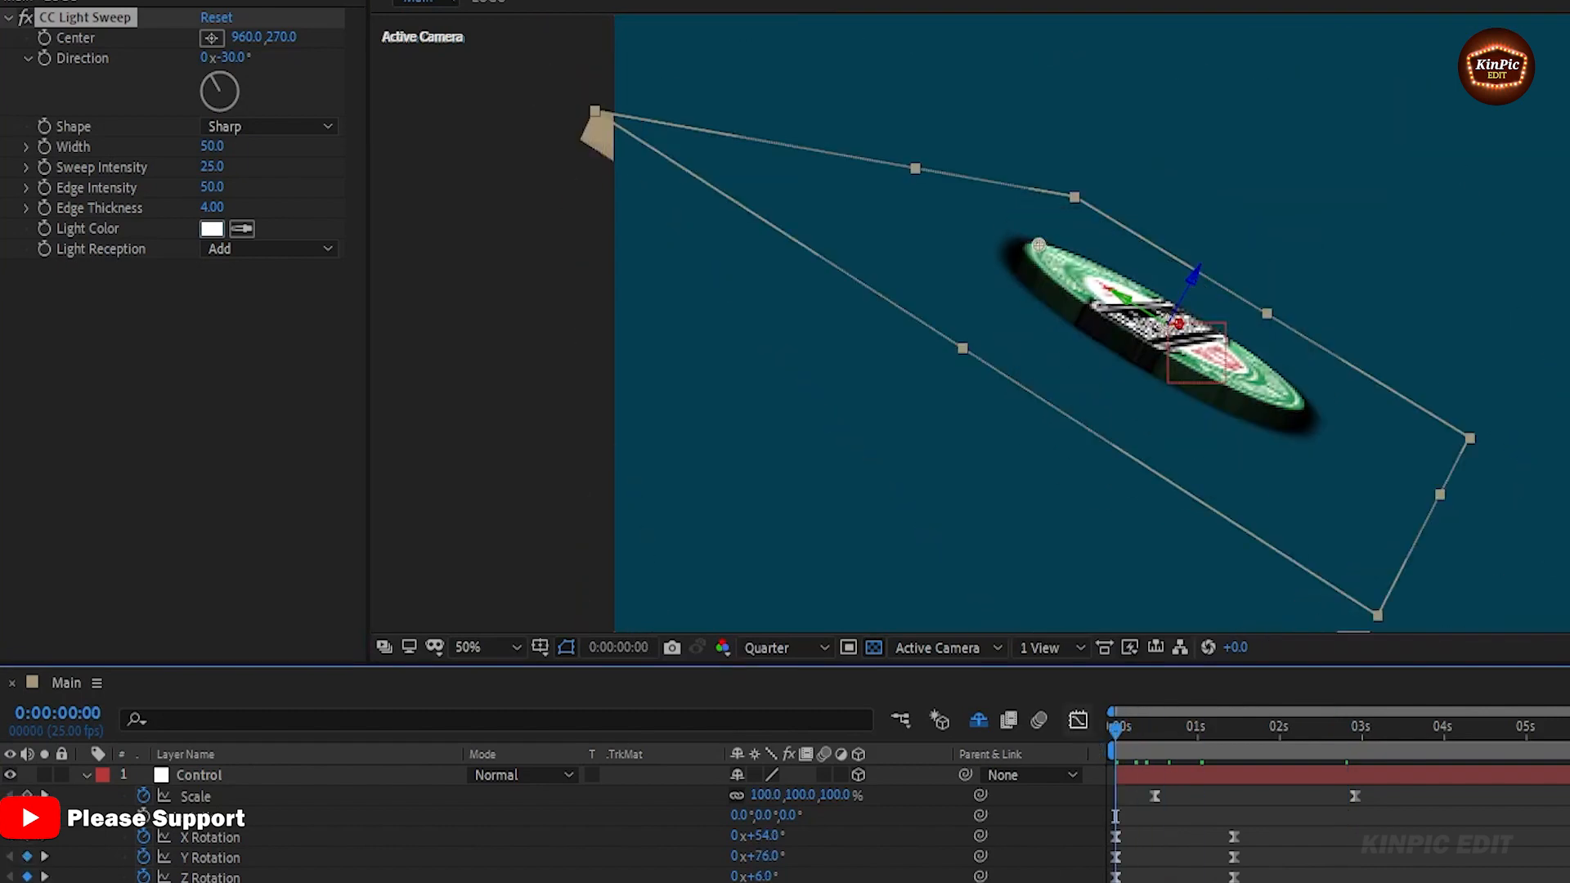
left_click(212, 38)
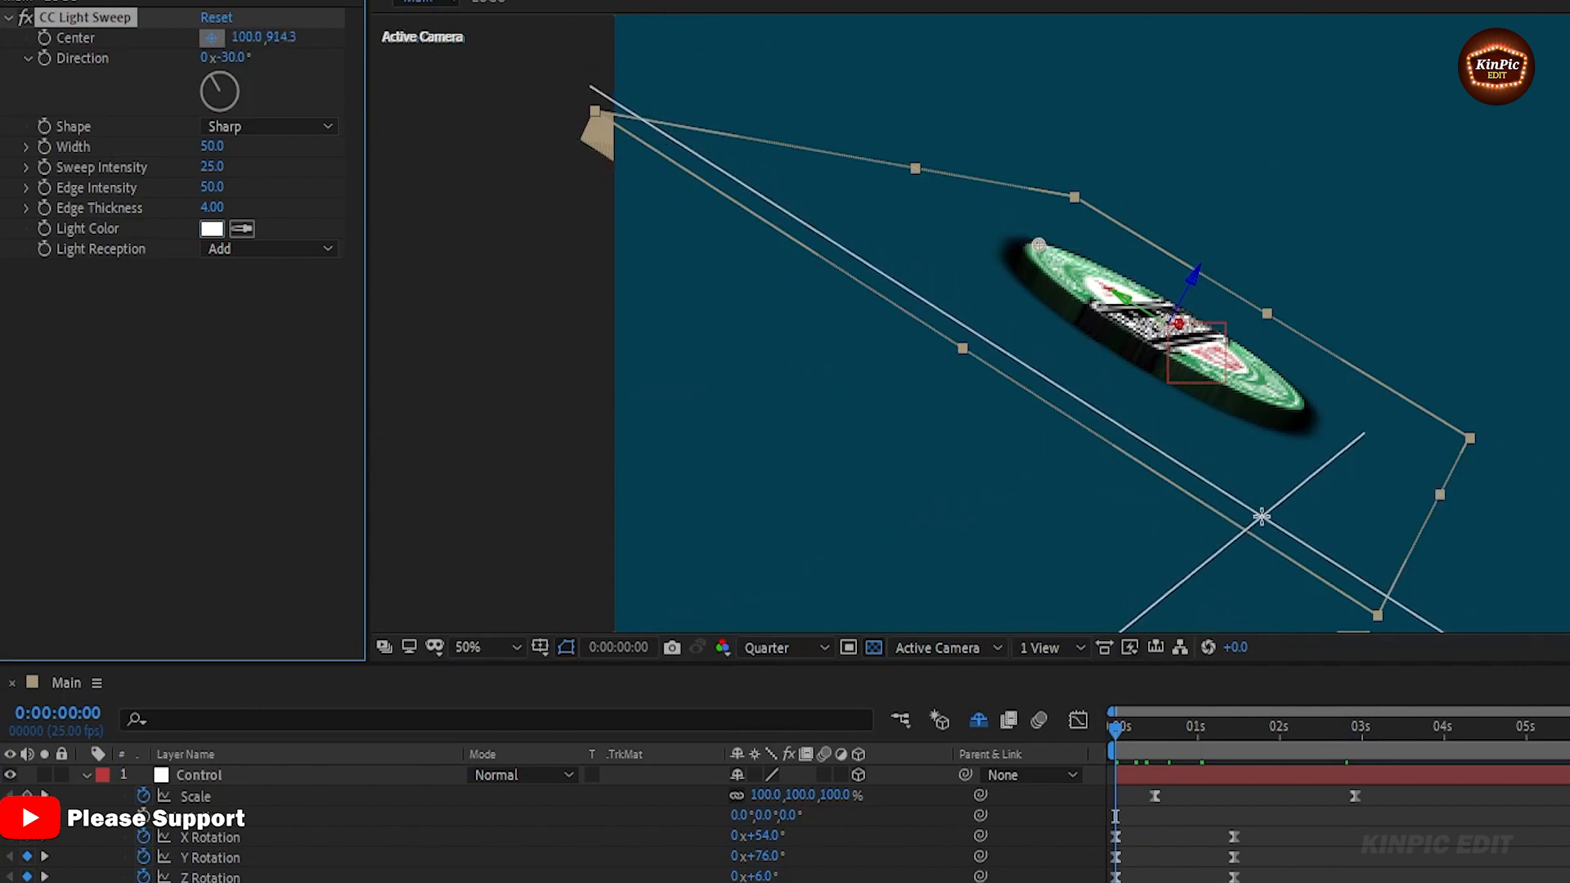
left_click(1262, 517)
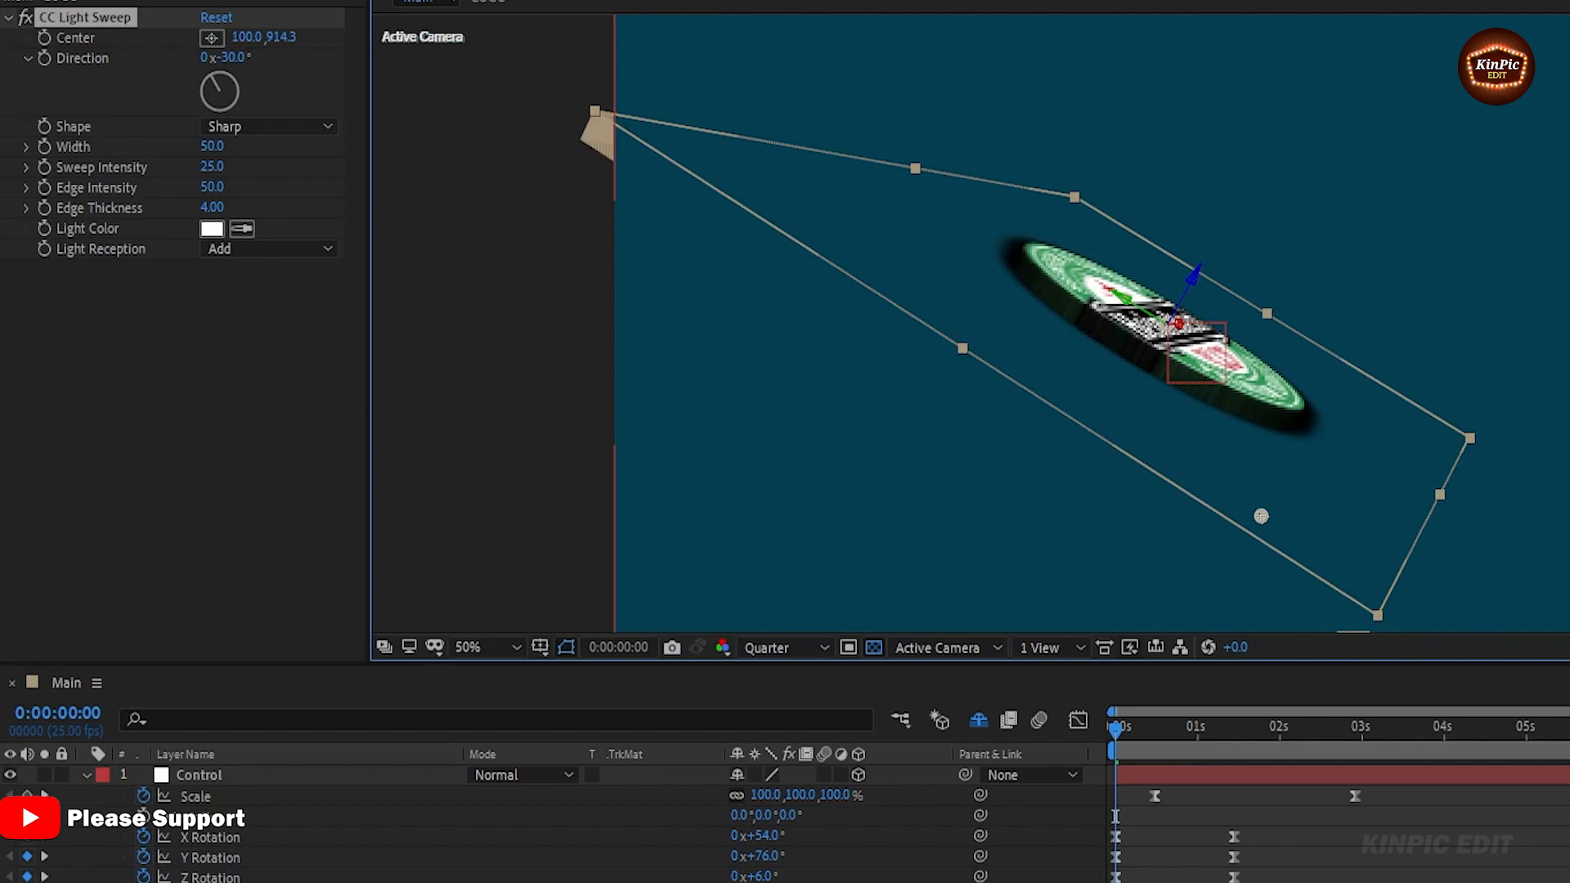
left_click(46, 35)
At 0:00:02:07, move the light sweep's Center across the logo to 1286.2, 248.8 as its second keyframe.
left_click_drag(1118, 728, 1303, 764)
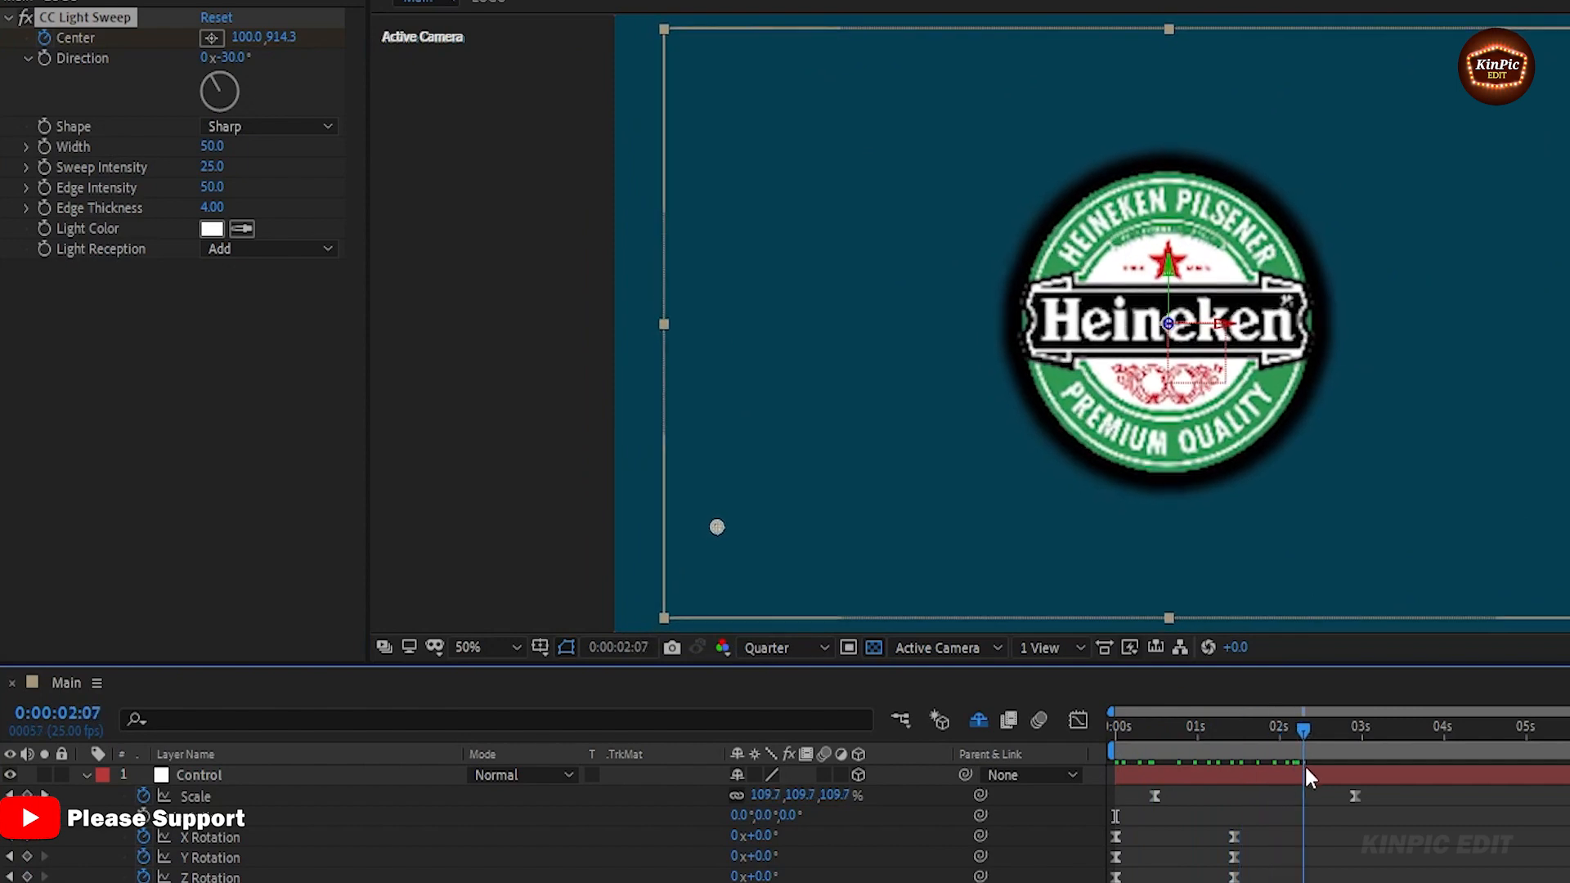
left_click_drag(718, 528, 758, 509)
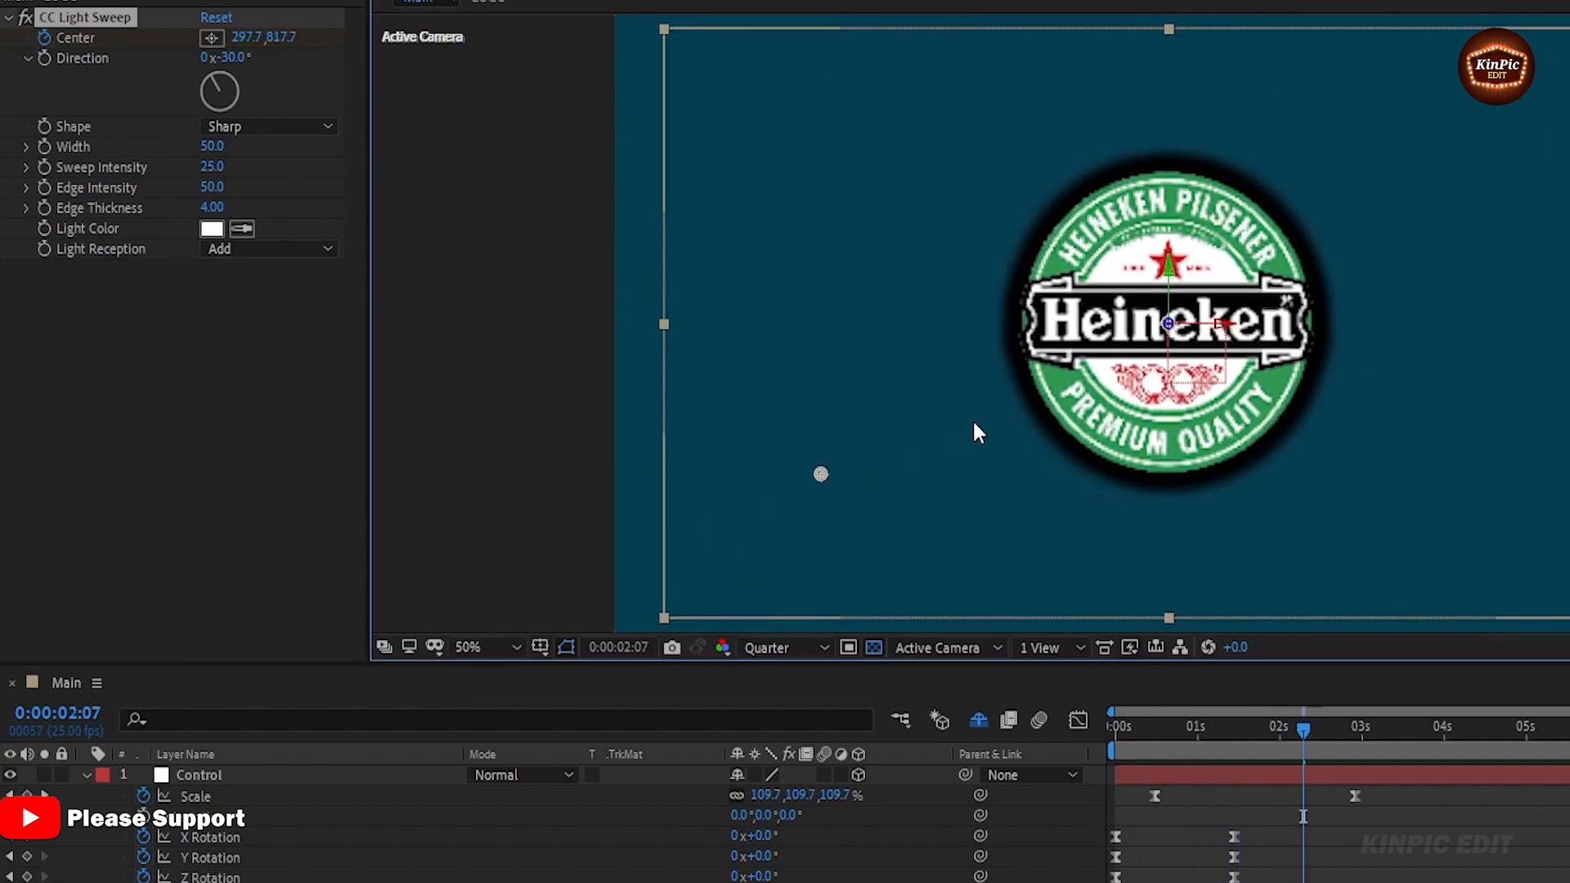
left_click_drag(1066, 356, 1325, 174)
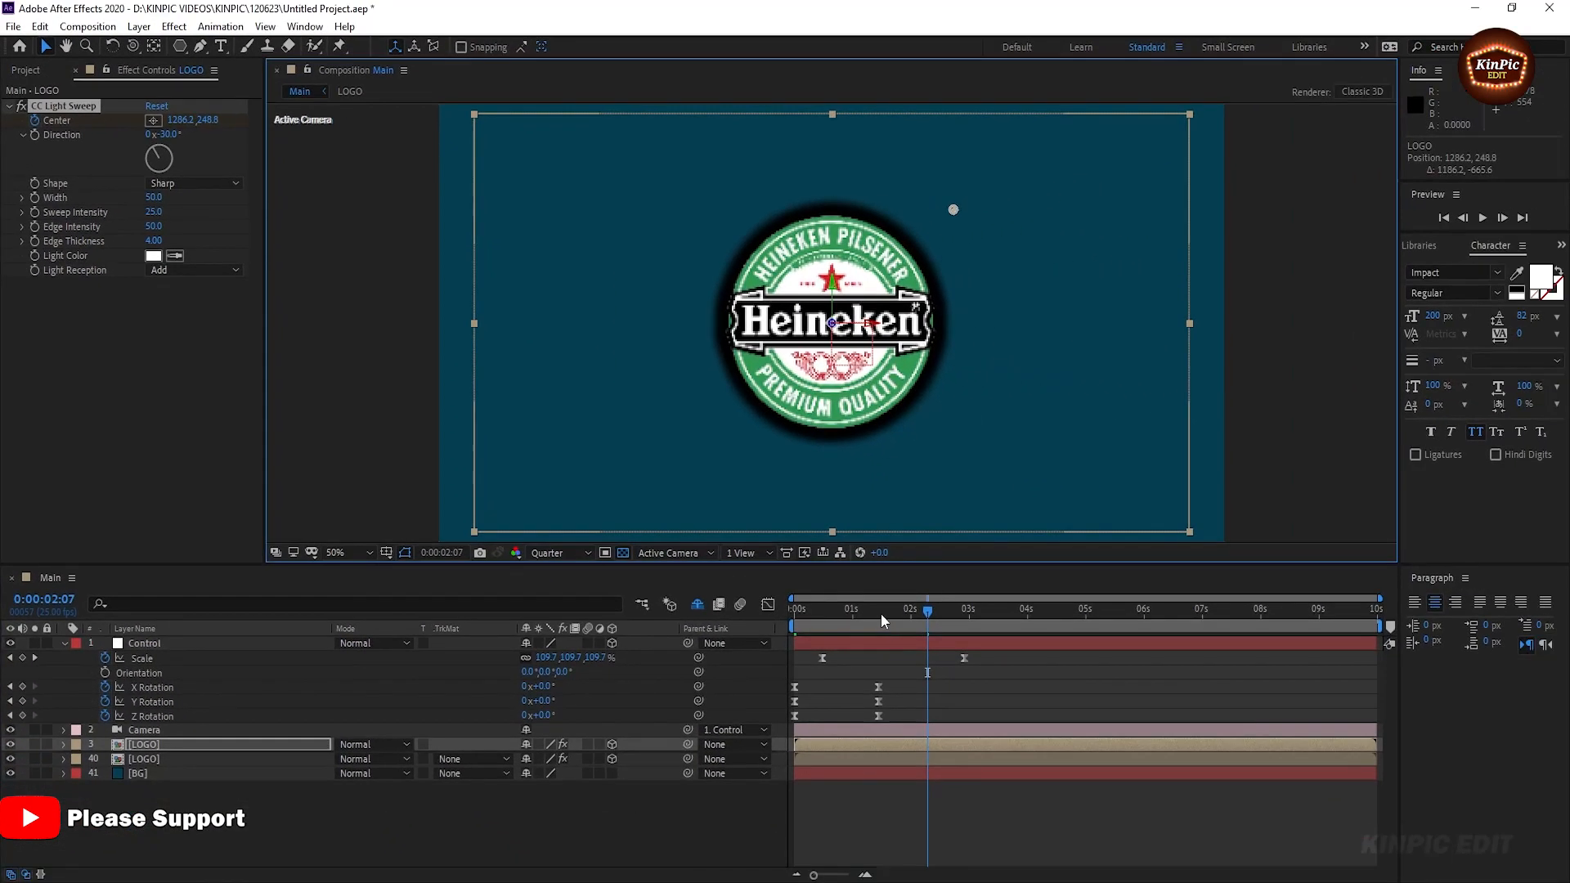
Set the preview resolution to Half and play the animation from the first frame.
key("Home")
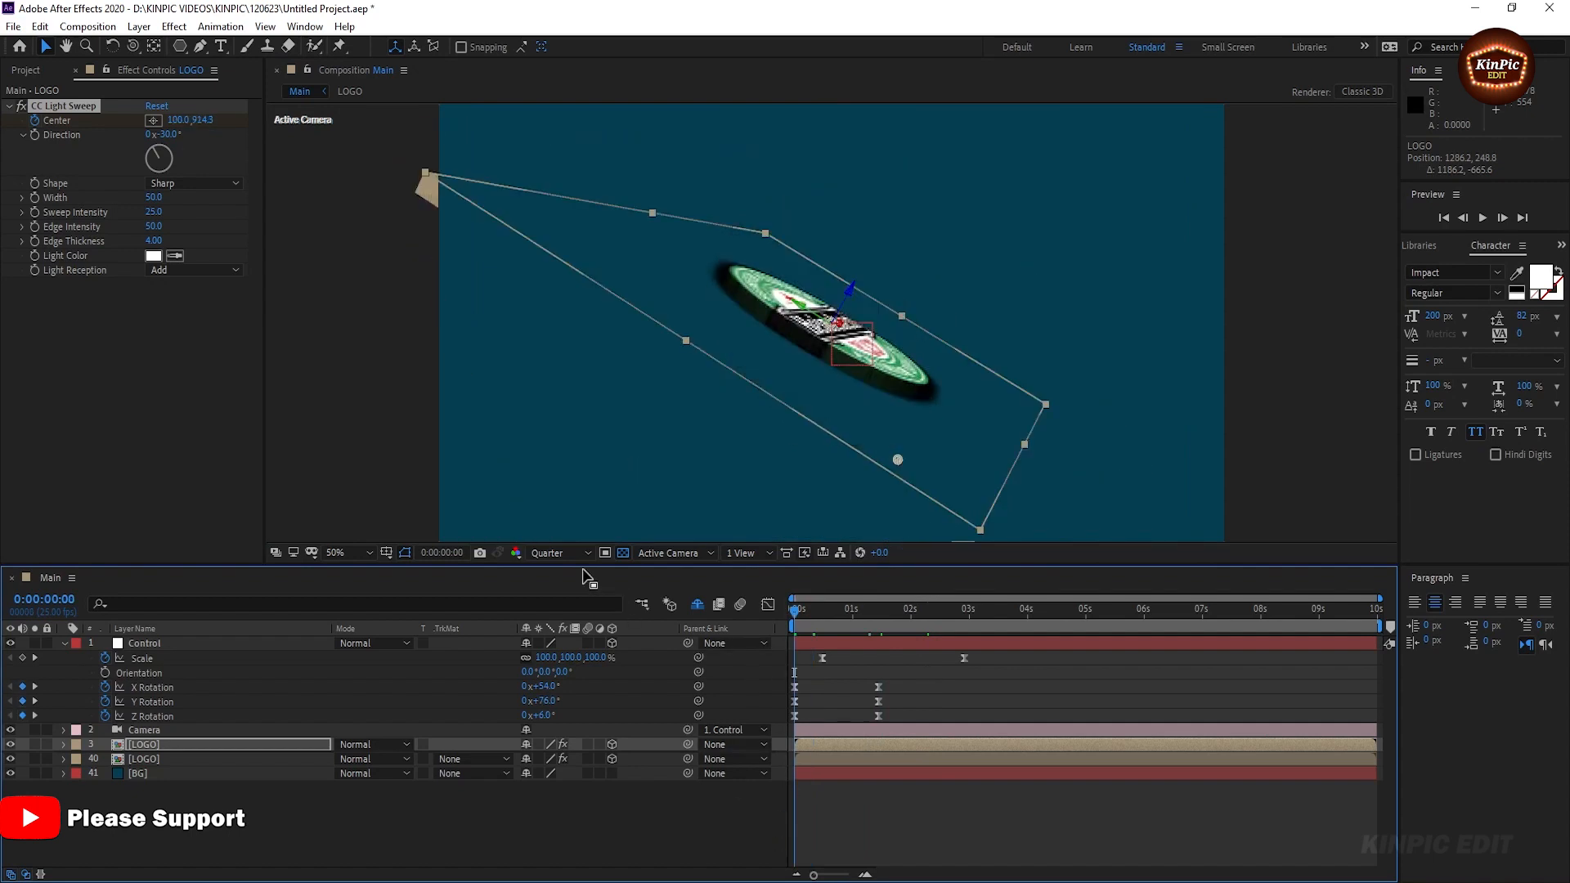
left_click(560, 554)
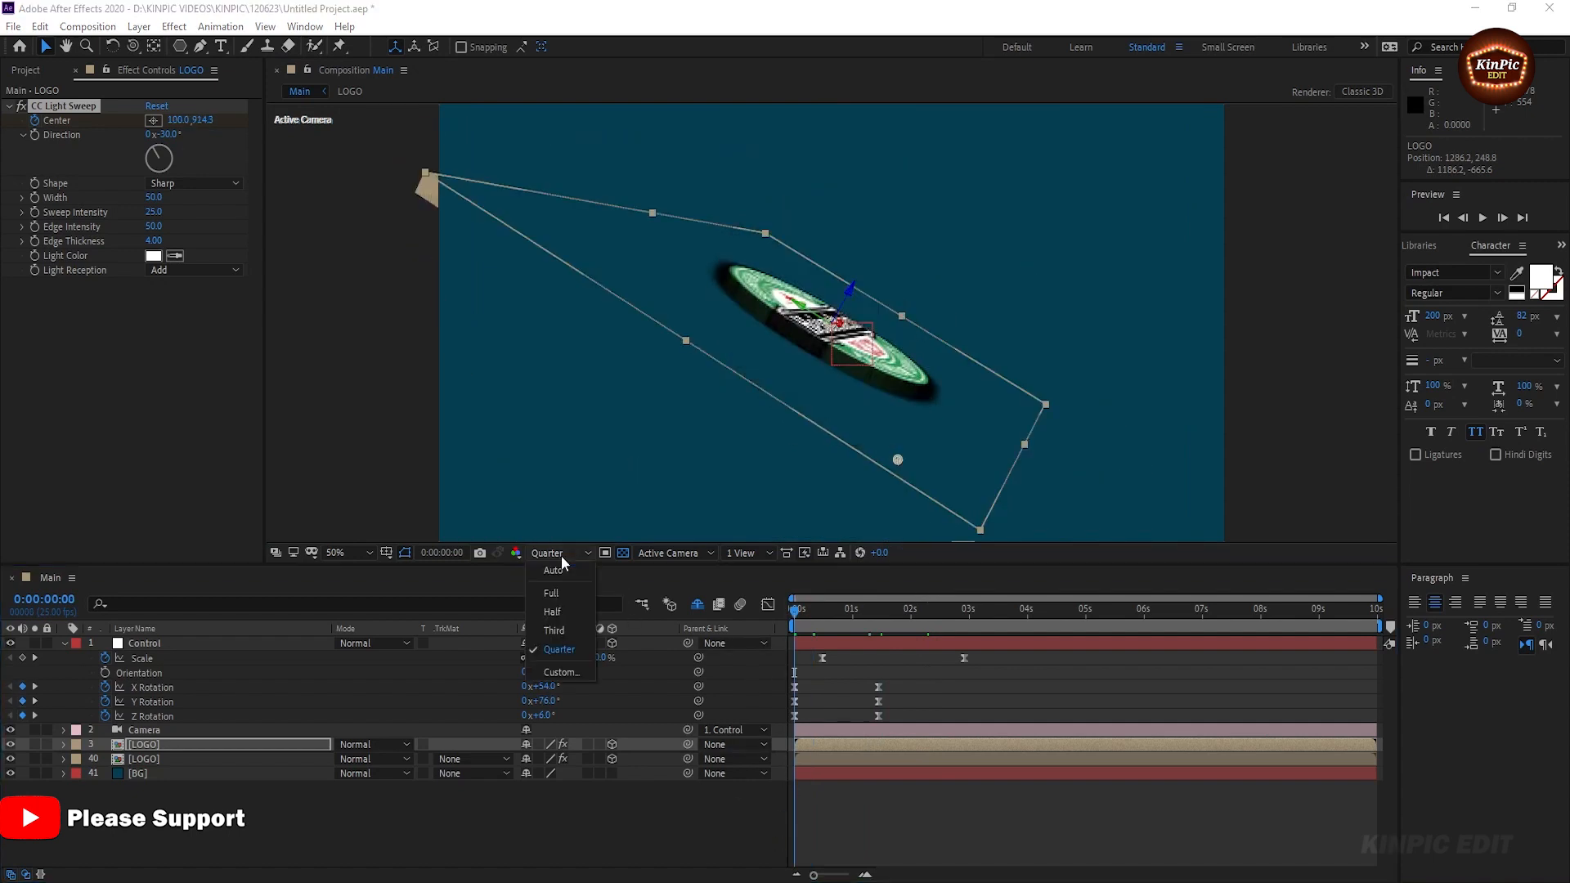
left_click(559, 611)
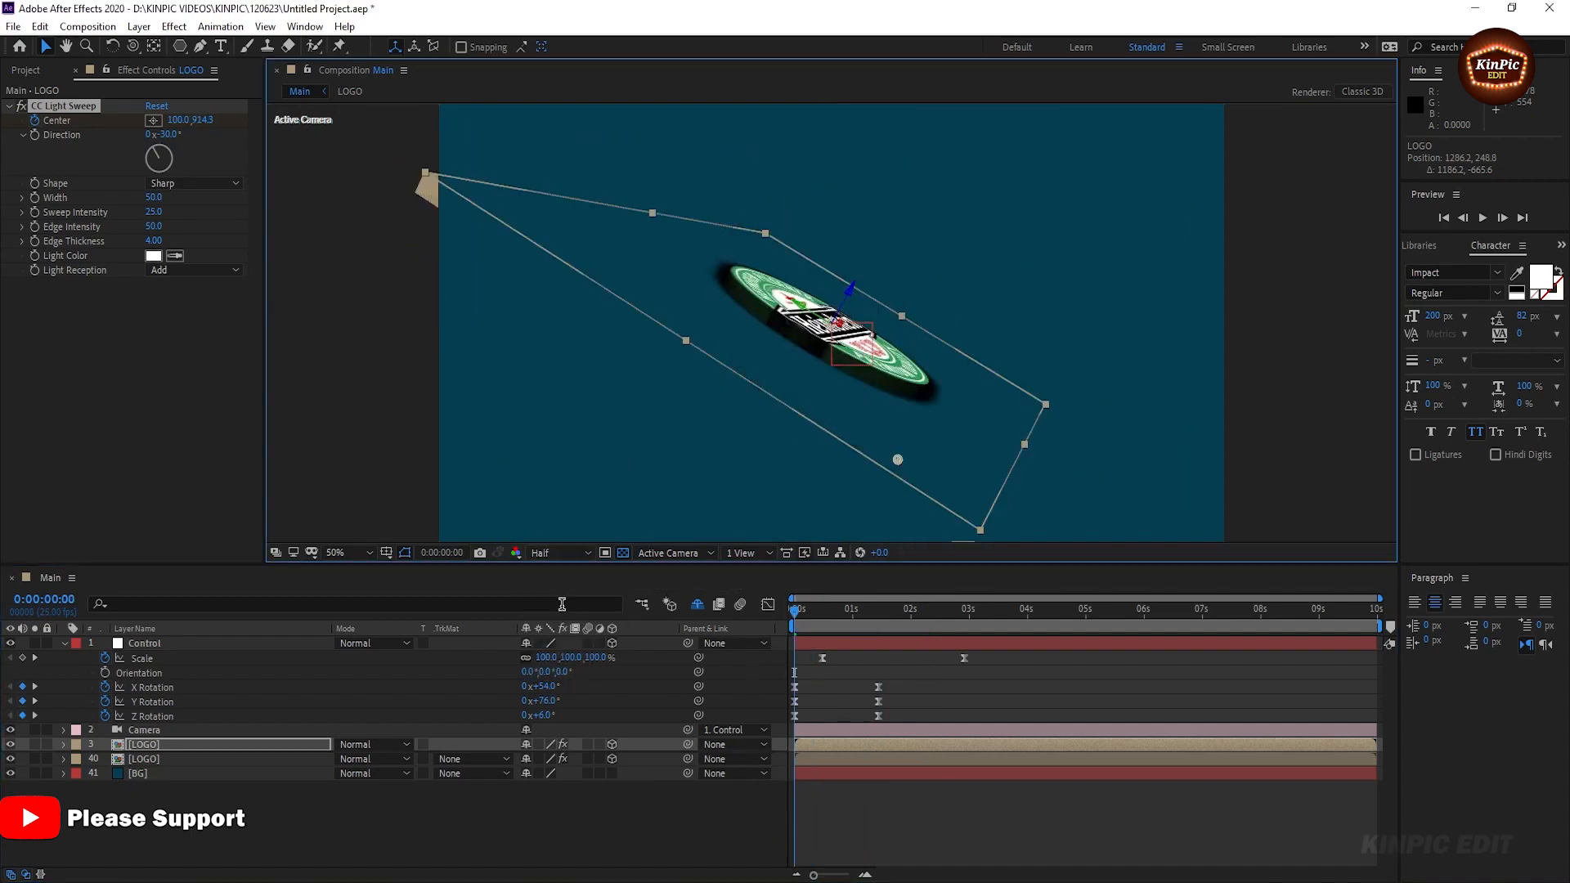
key("space")
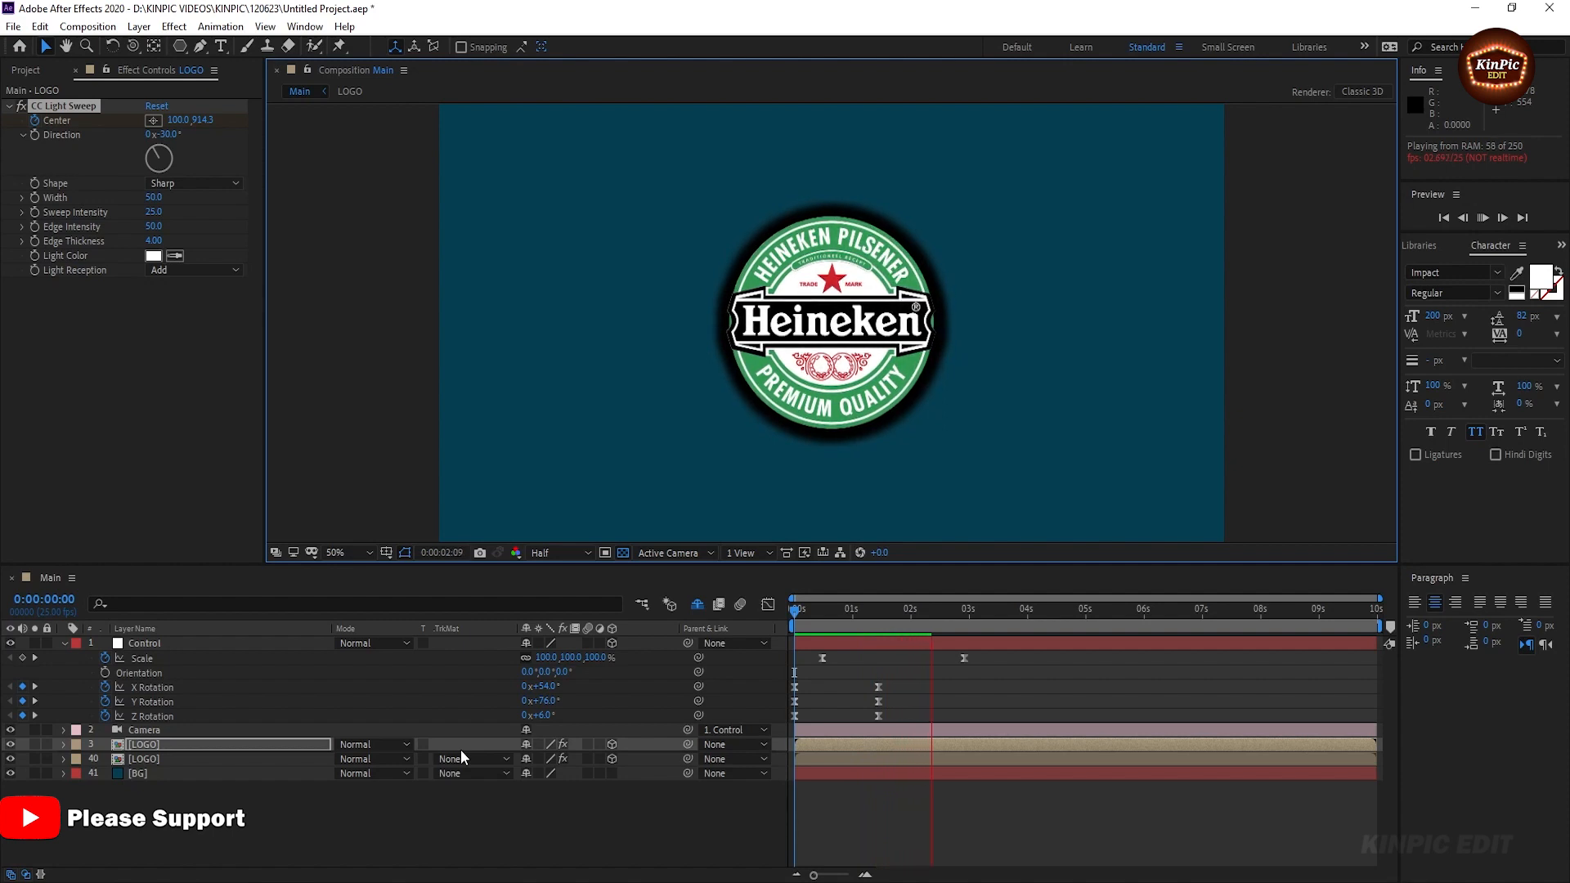
End the work area at 0:00:03:17 and play back the shortened range.
key("n")
key("n")
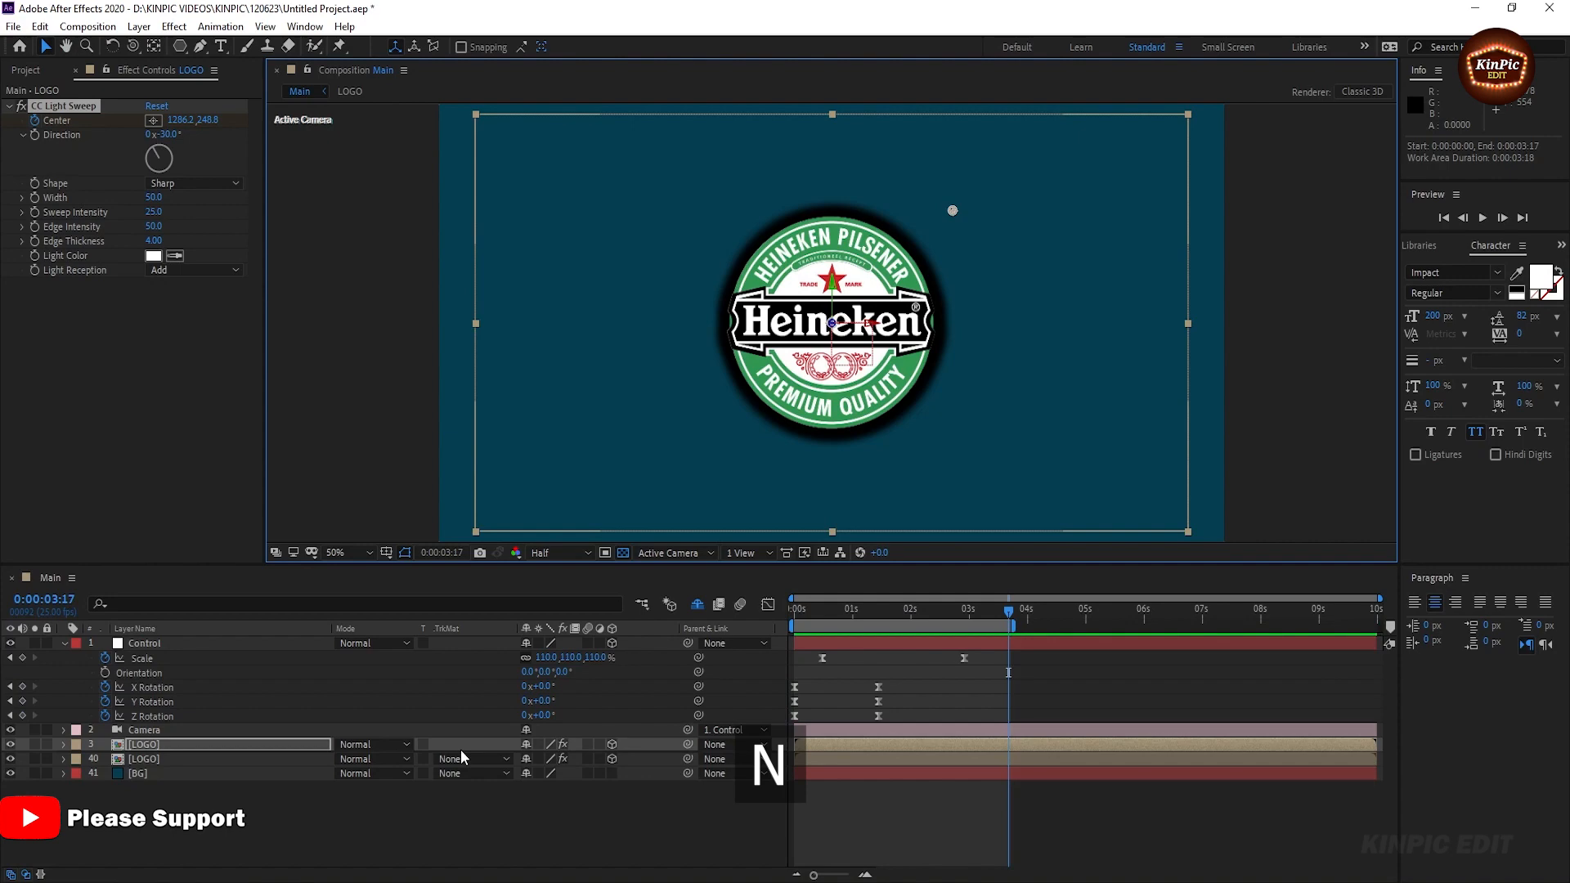
key("space")
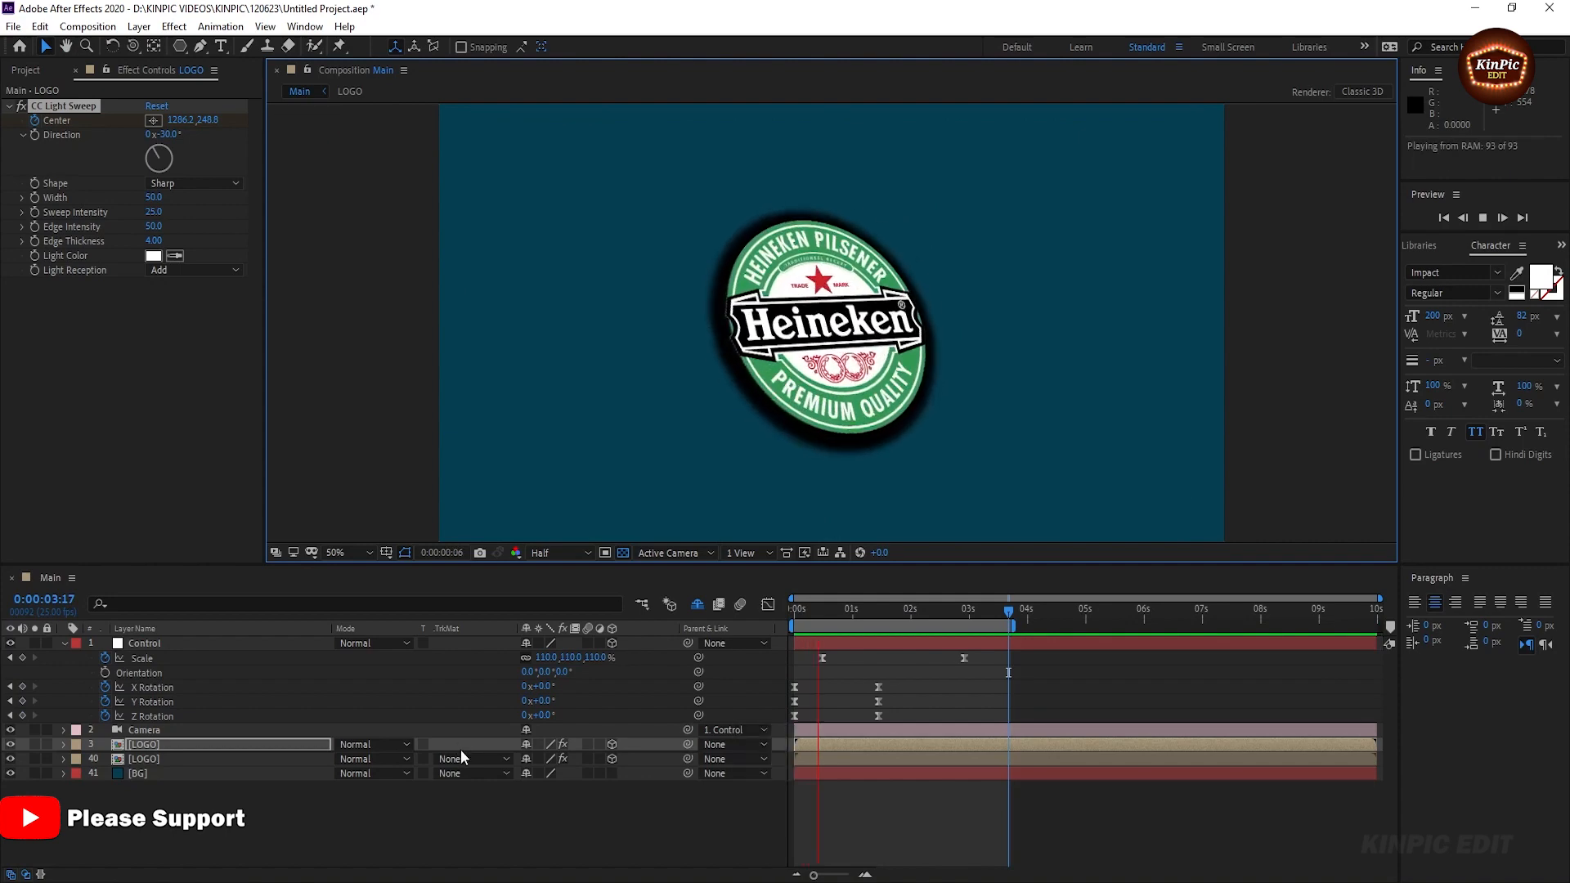